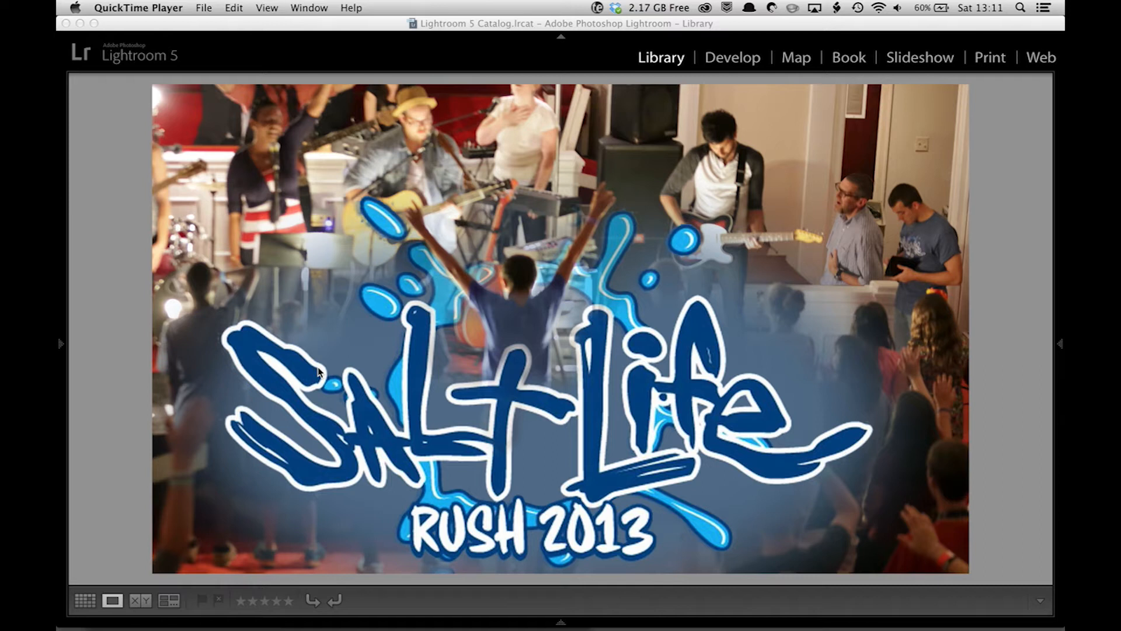
Go to the next photo, the unedited worship scene, and inspect the people near the stage up close.
left_click(351, 338)
key("Right")
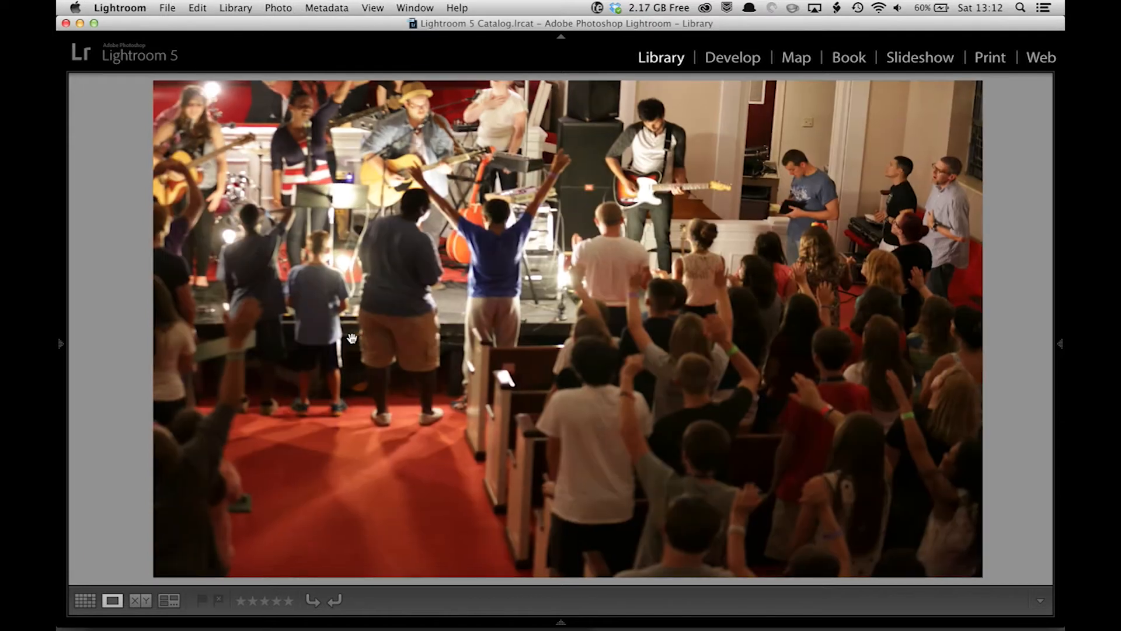
left_click(351, 337)
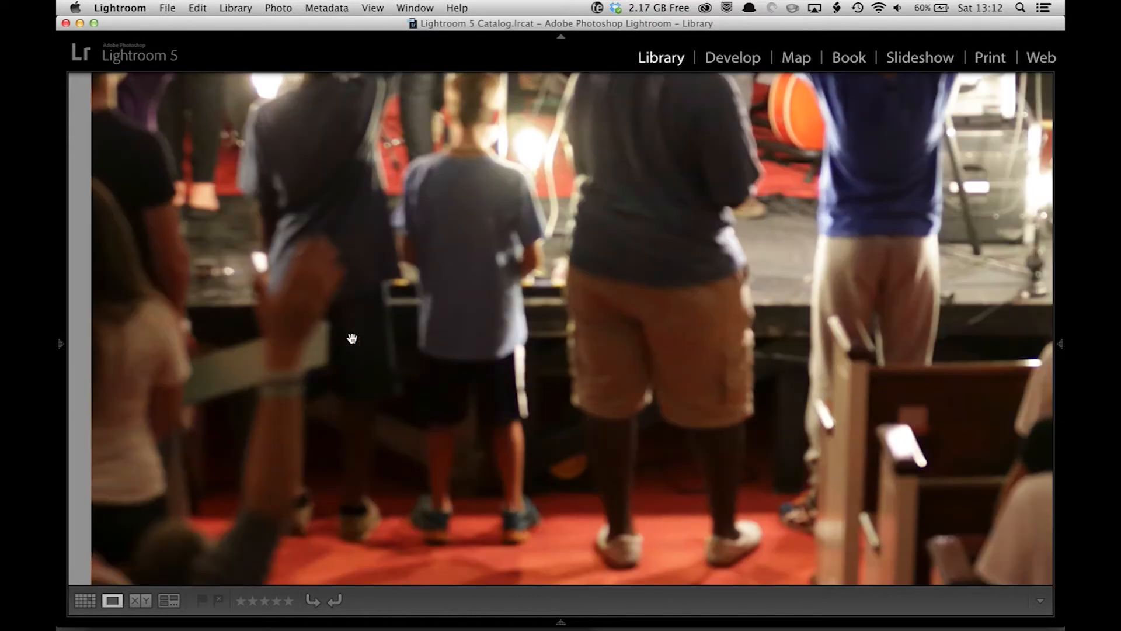
left_click(512, 280)
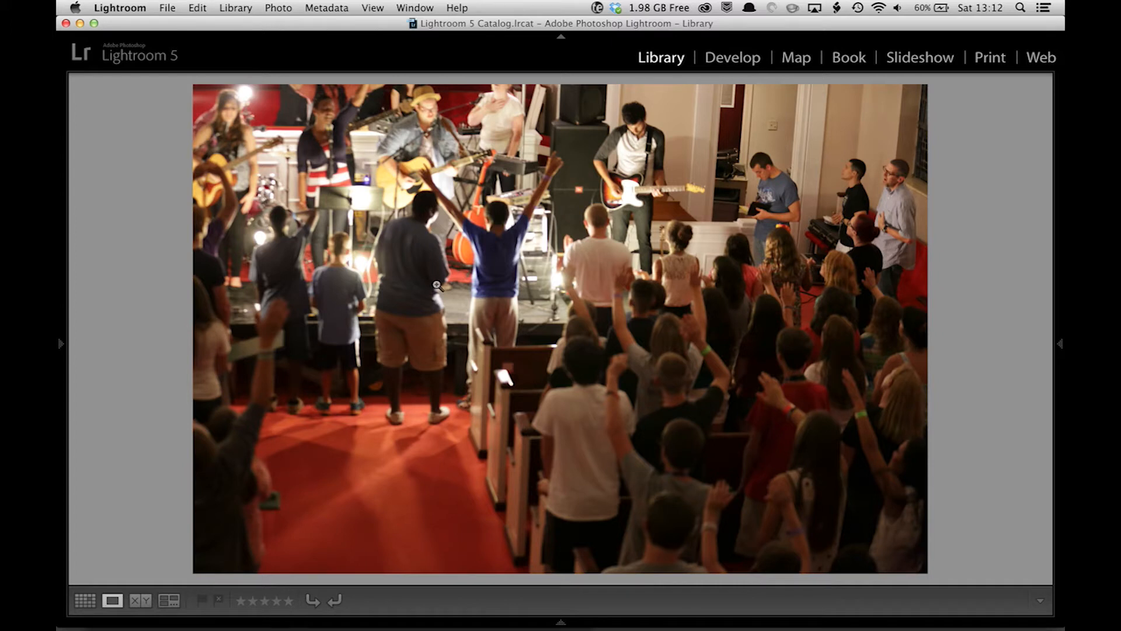
Open the photo for developing and set Blacks to −10 and Whites to +25.
key("d")
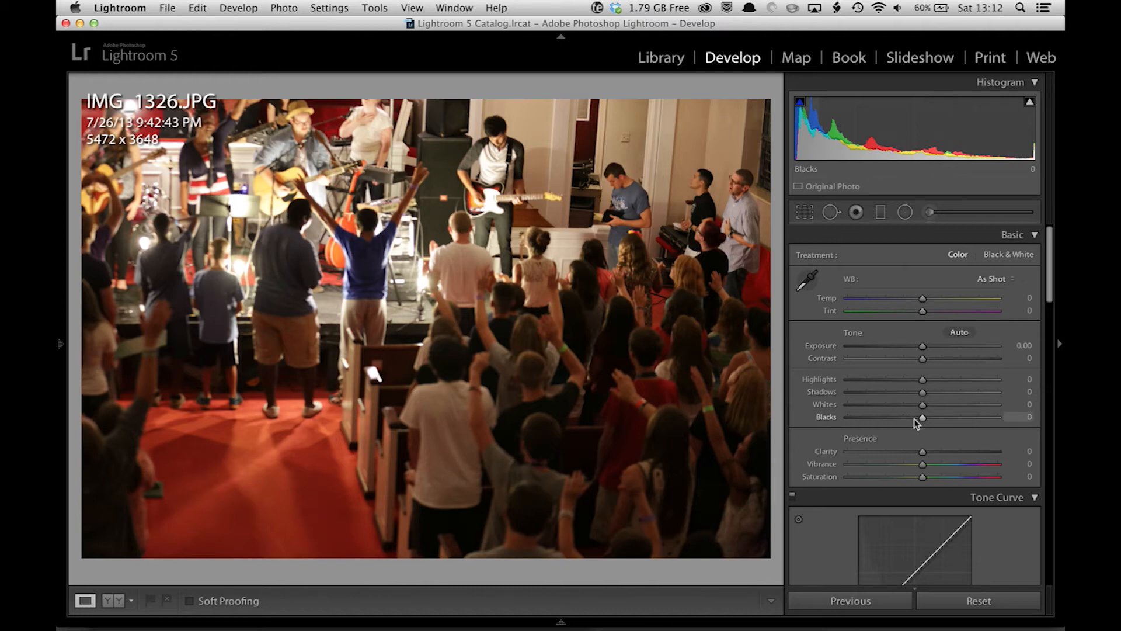
left_click_drag(916, 423, 916, 423)
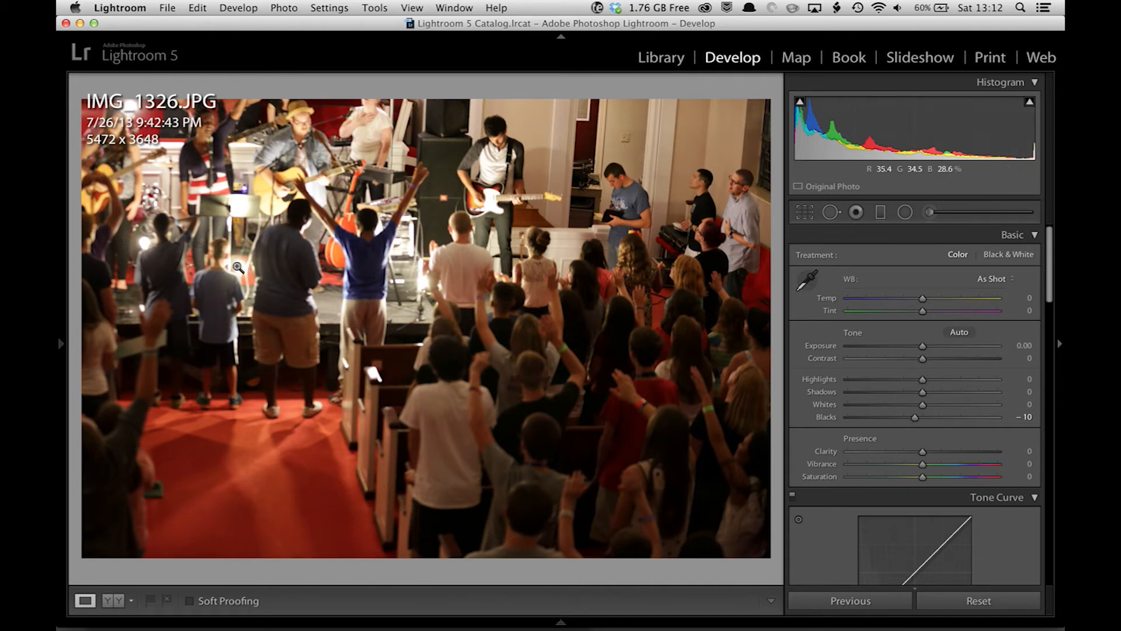
left_click(938, 405)
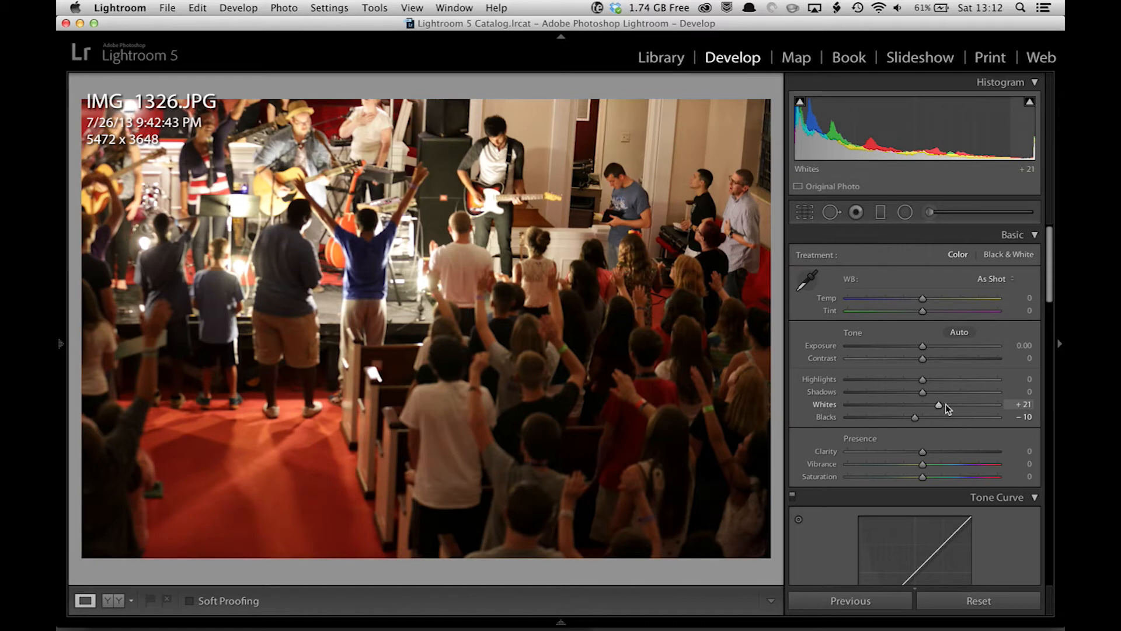
left_click(938, 404)
left_click_drag(939, 405, 942, 404)
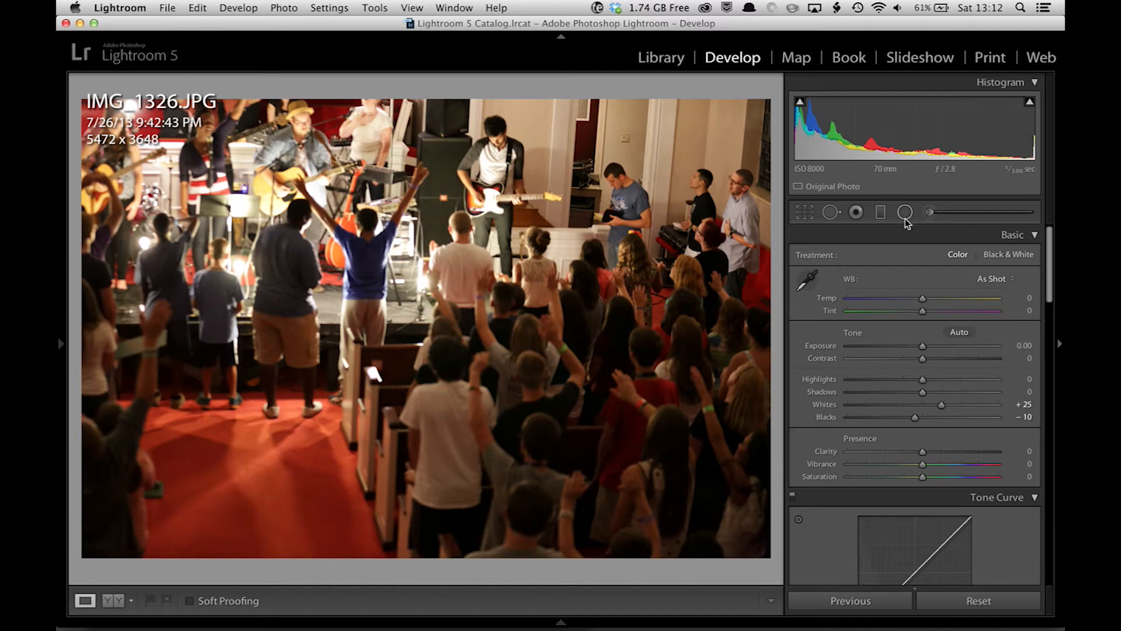
Brush the Face: In Shadows adjustment onto the man in the blue T-shirt beside the stage and toggle the edit pin's visibility.
key("k")
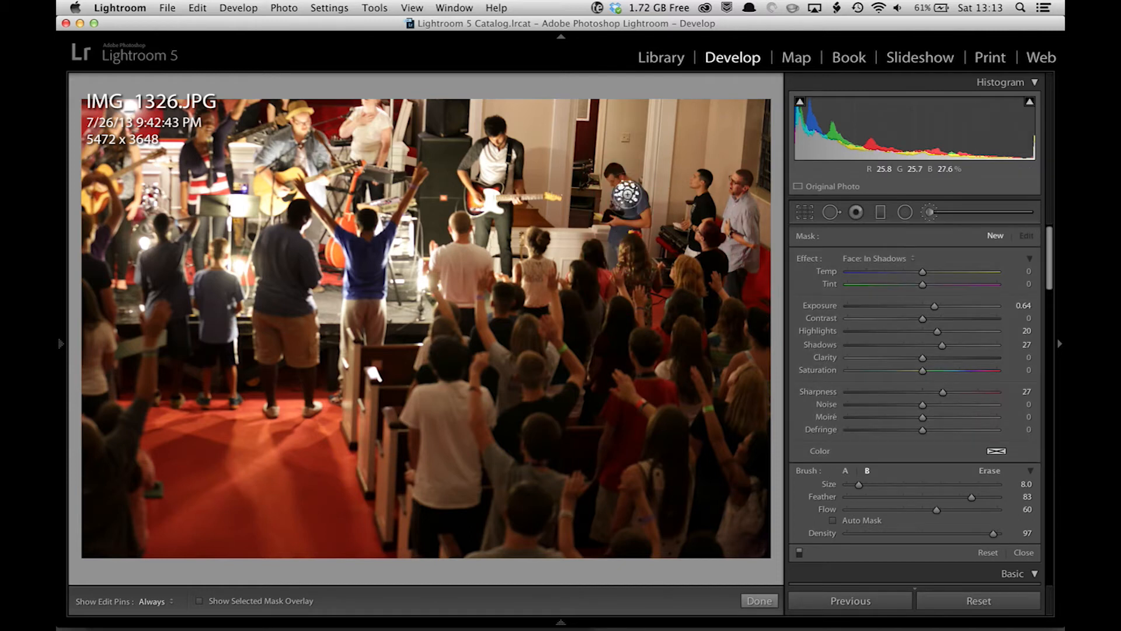
key("h")
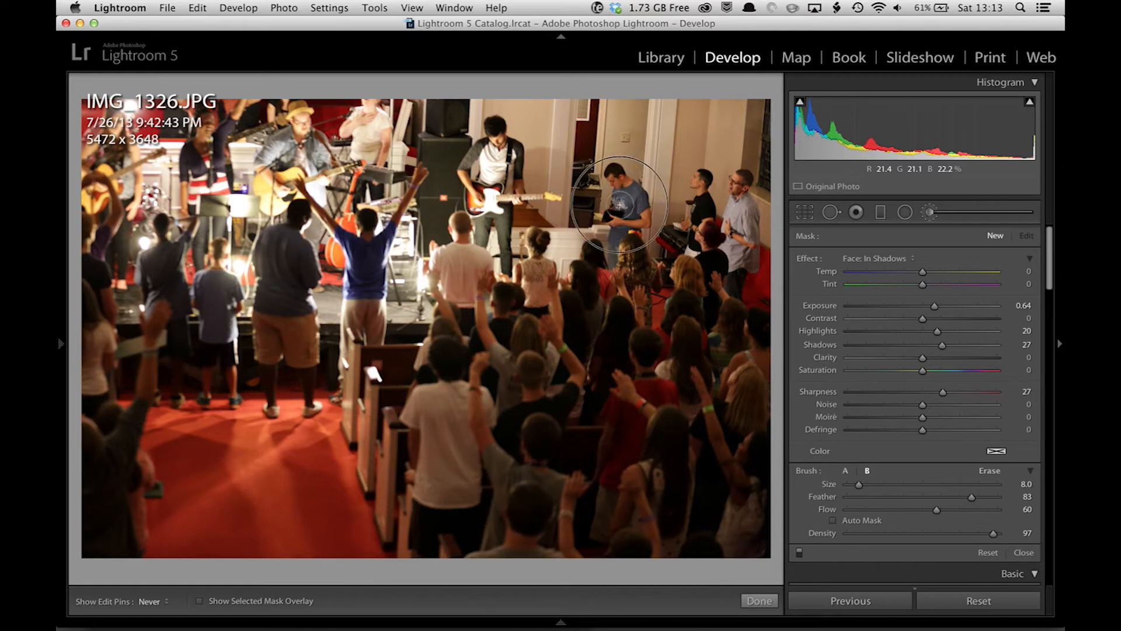
key("h")
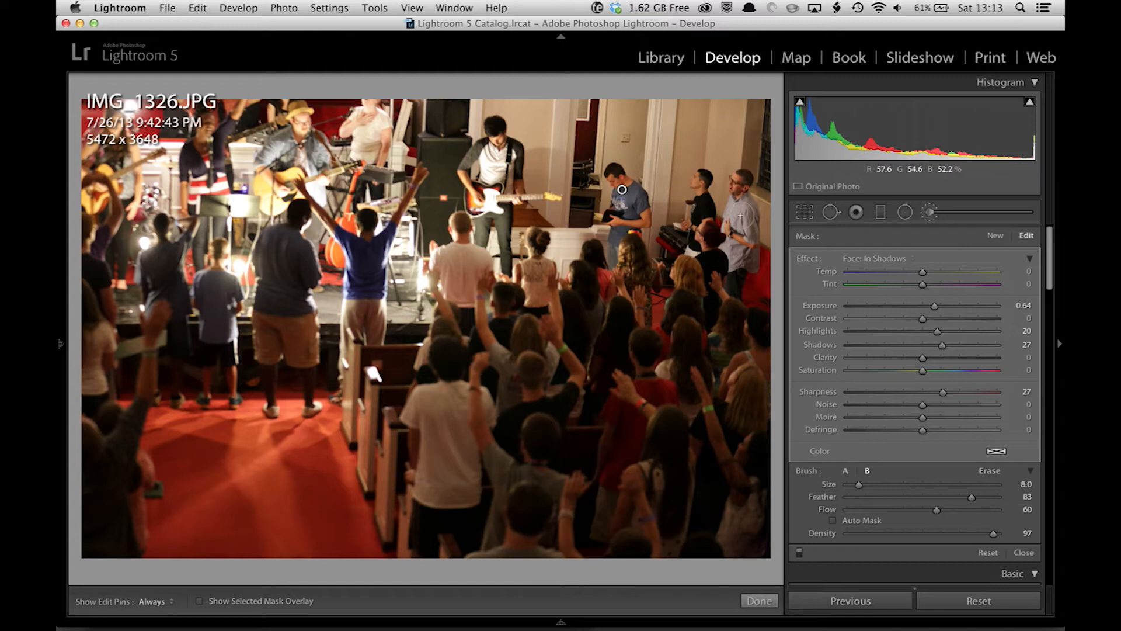
key("h")
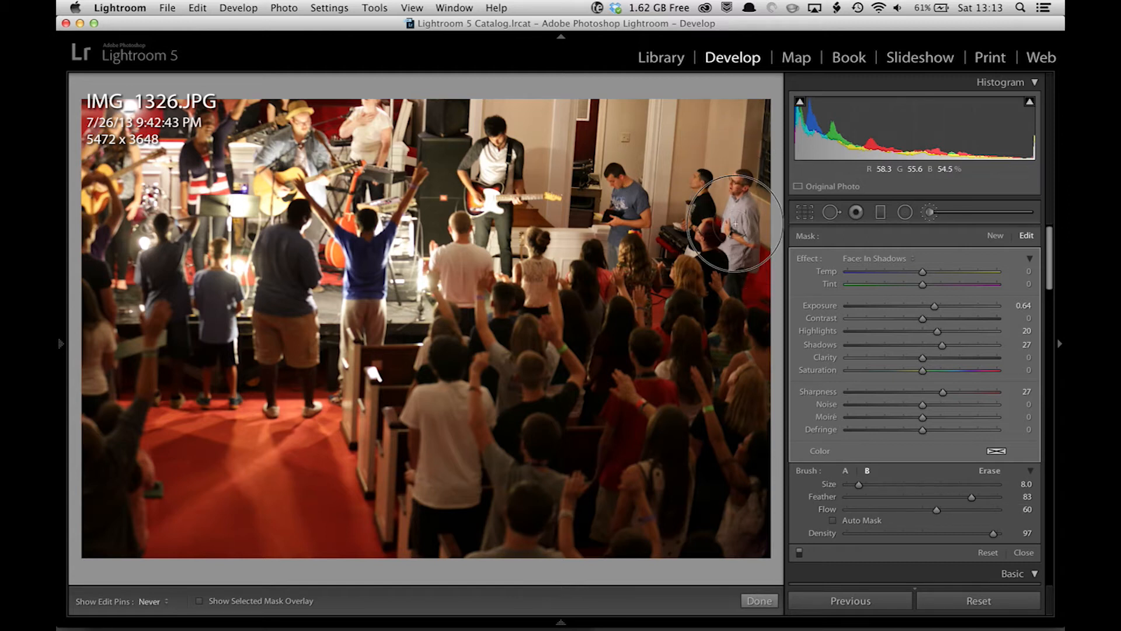
Reduce the adjustment brush size to 4.0, compare the photo with the edit pin hidden and shown, and finish the brush edit.
scroll(618, 209, "down", 4)
key("h")
key("h")
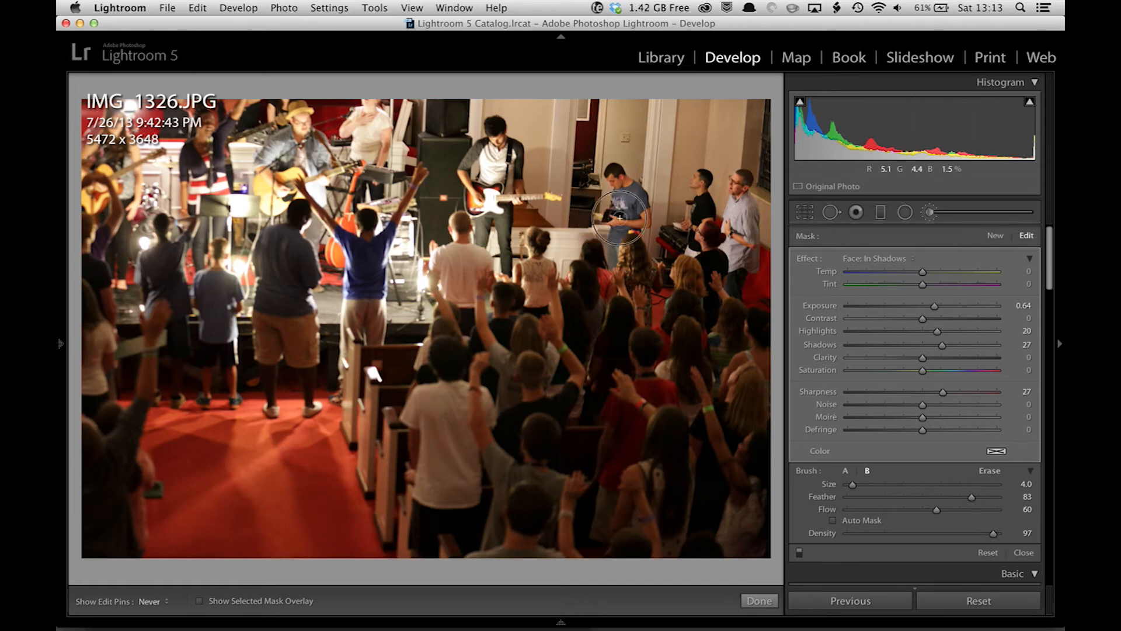
key("h")
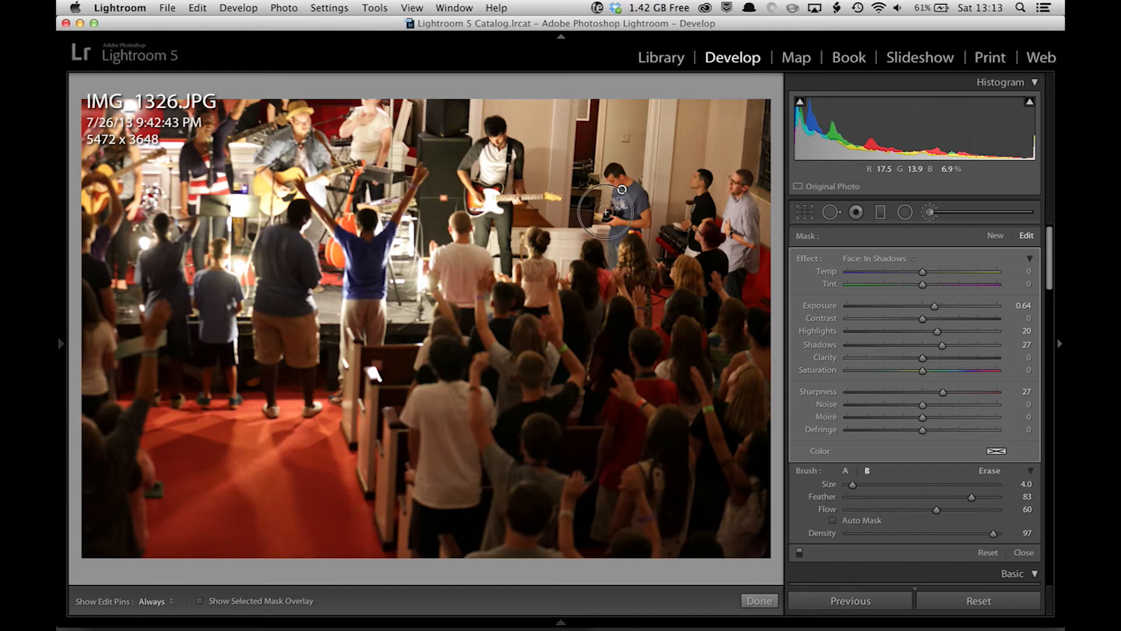
key("h")
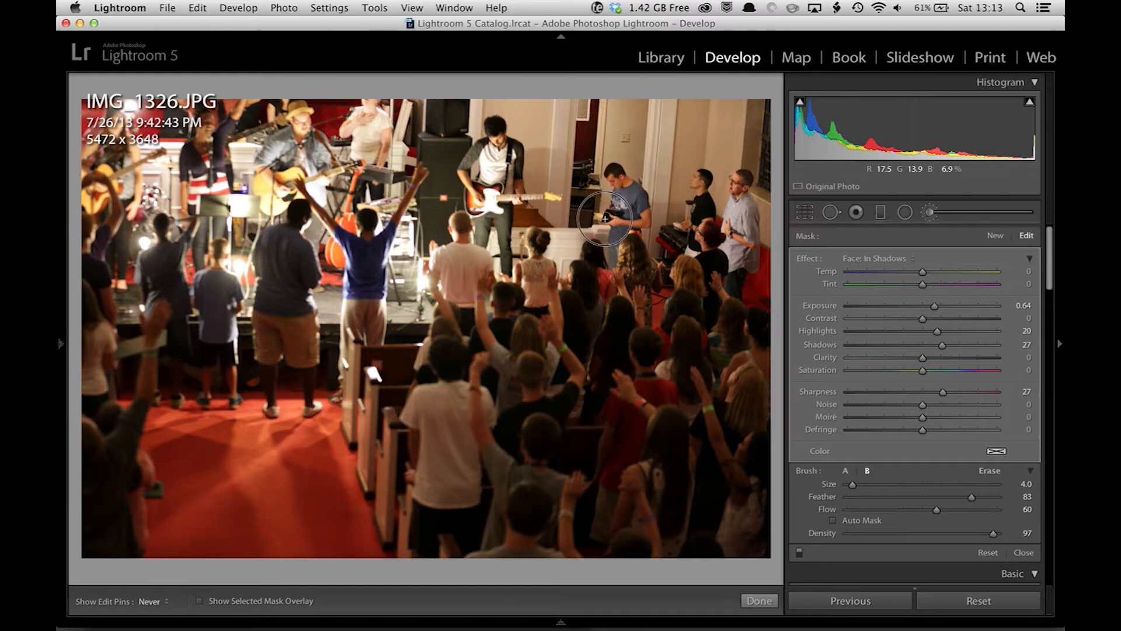
key("h")
key("h")
key("h")
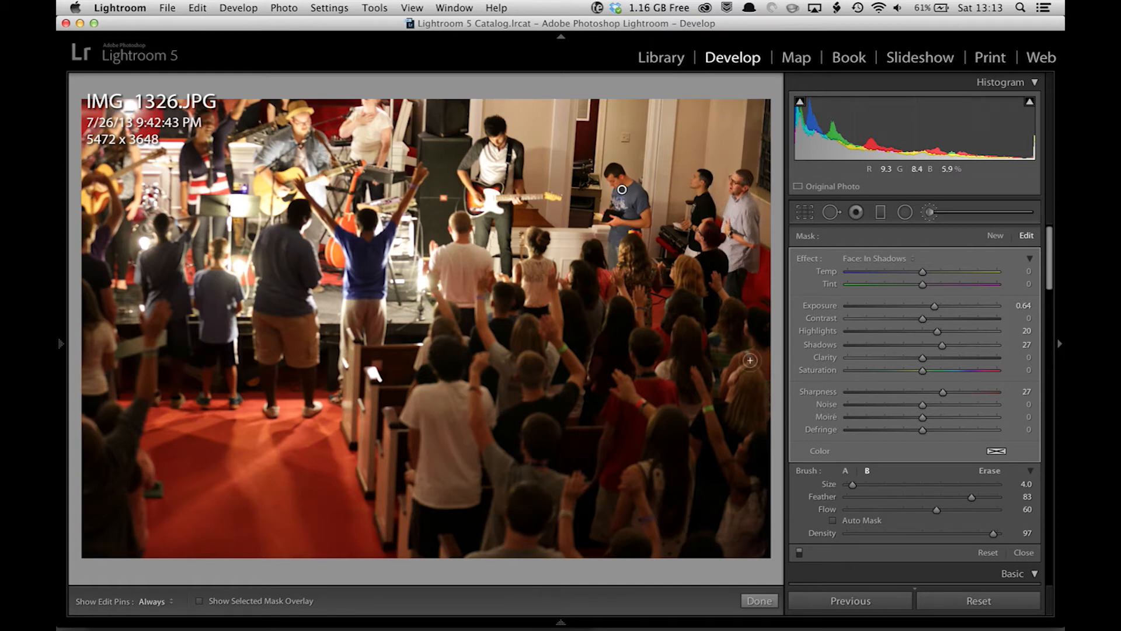
left_click(759, 601)
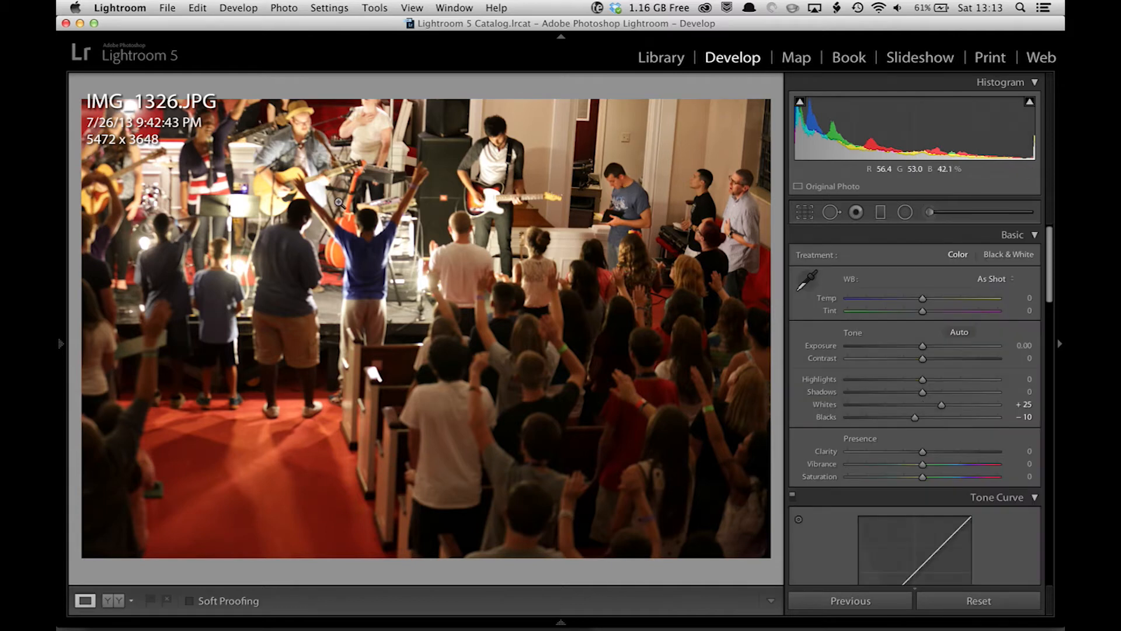
Open a copy of the photo with Lightroom adjustments in Adobe Photoshop CC, accepting the conversion to the sRGB working space.
right_click(339, 203)
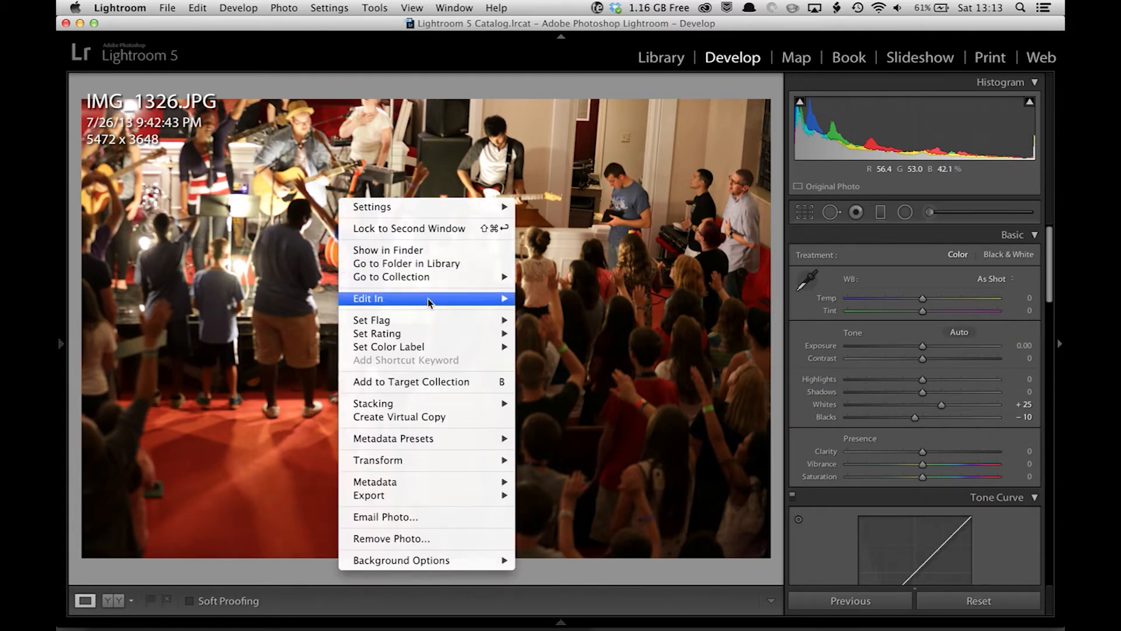
mouse_move(433, 299)
left_click(577, 301)
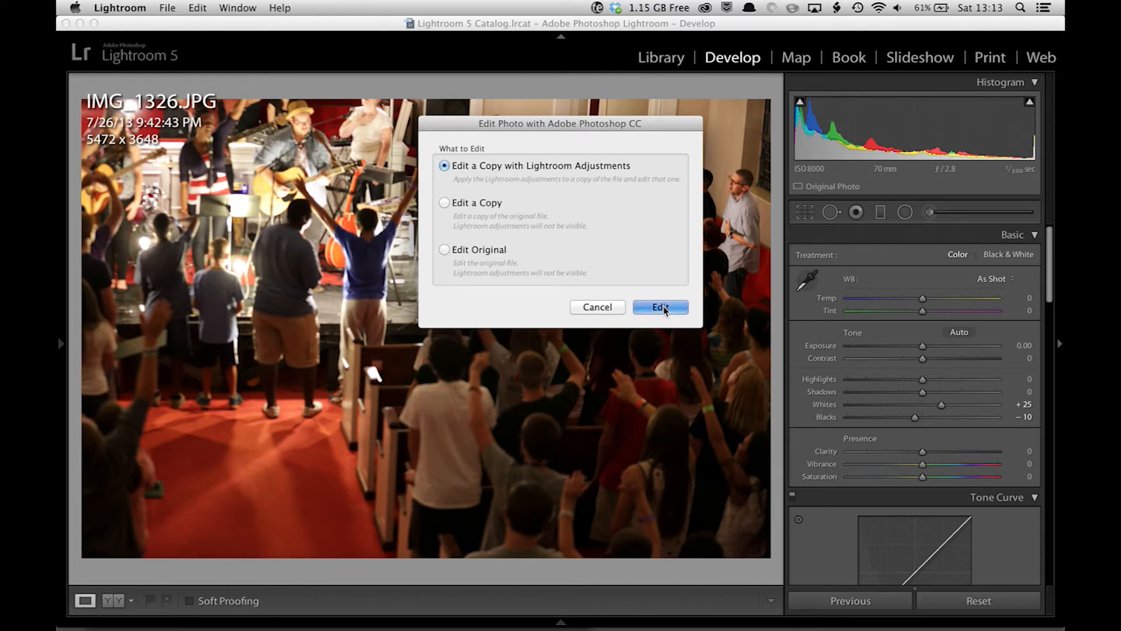
left_click(662, 308)
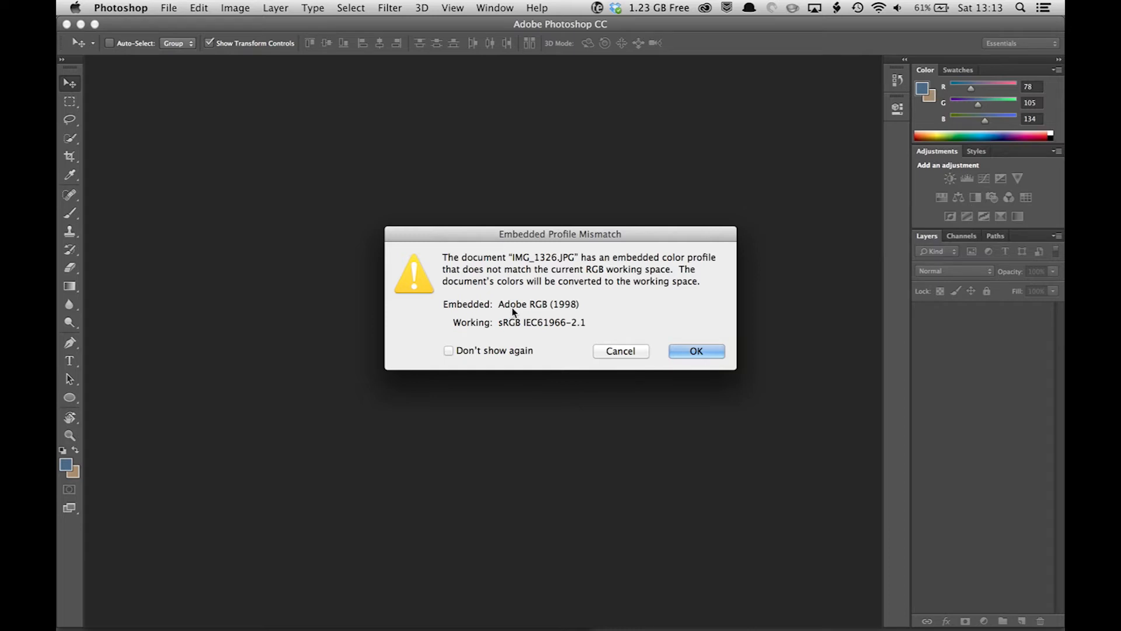
left_click(697, 351)
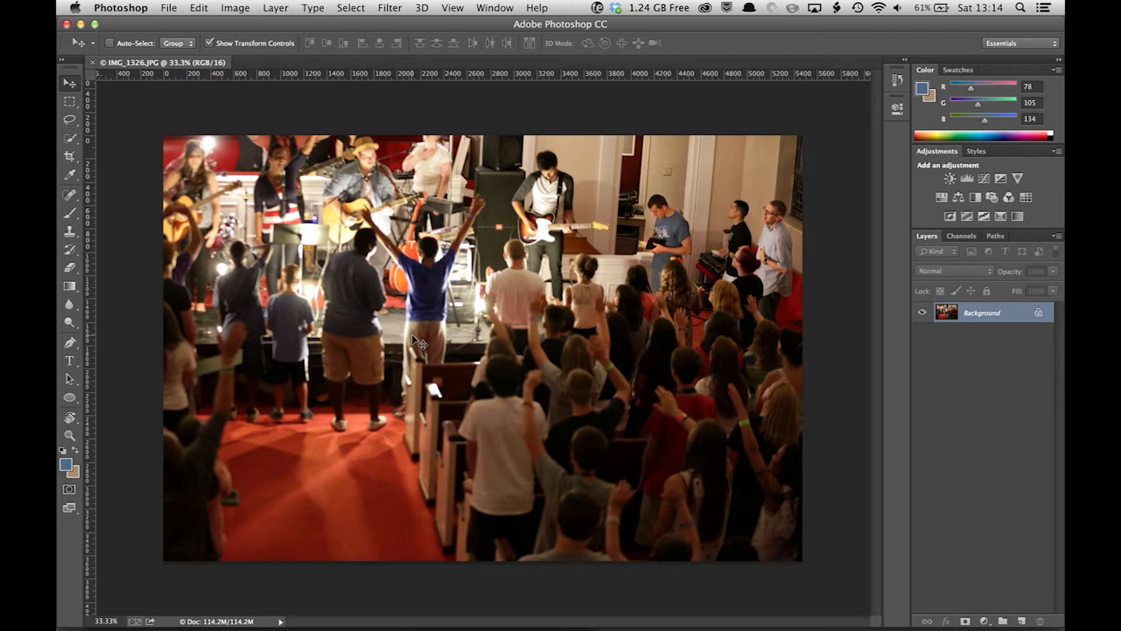
Switch to Finder and place the file "Screen Shot 2013-07-25 at 7.51.29 PM" from the RUSH folder into the photo document.
key("super+Tab")
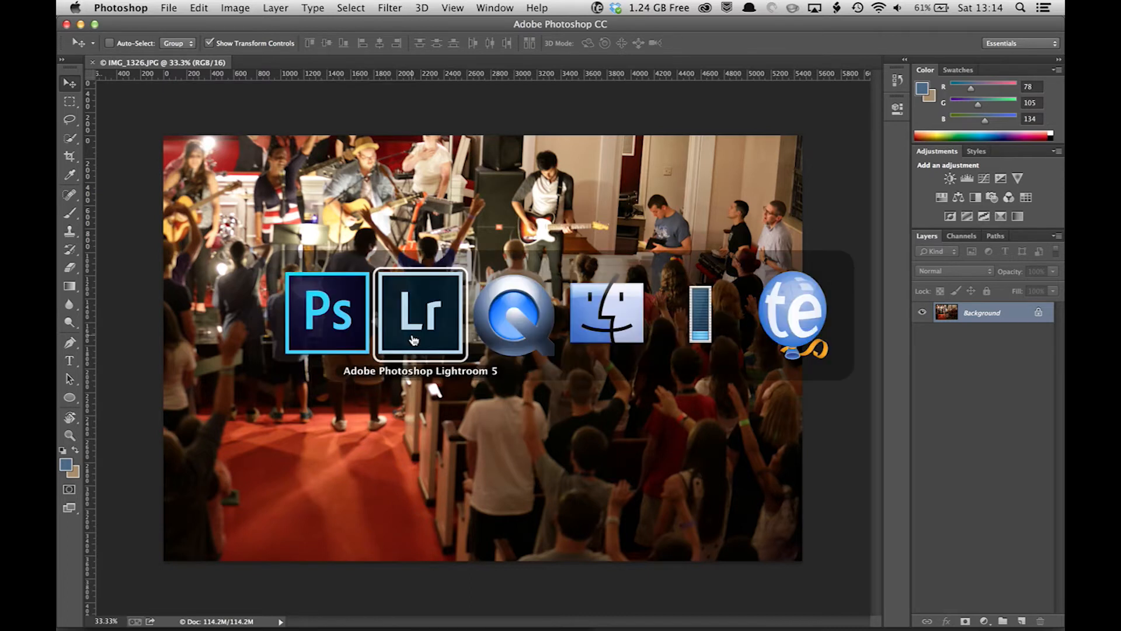
key("super+Tab")
key("super+Tab")
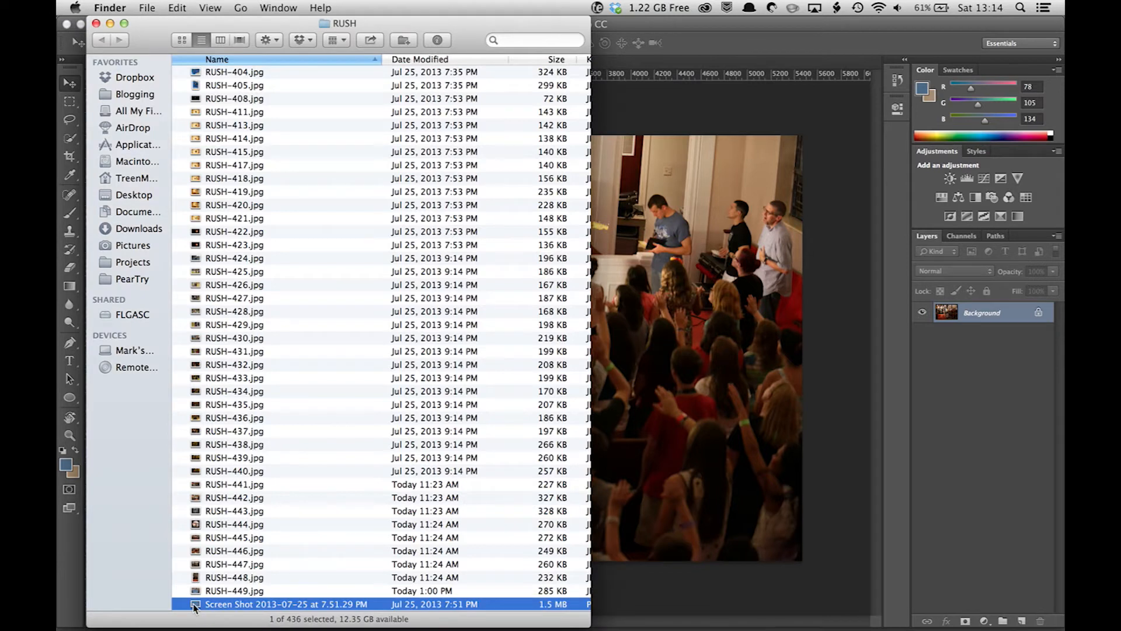
left_click_drag(195, 607, 671, 307)
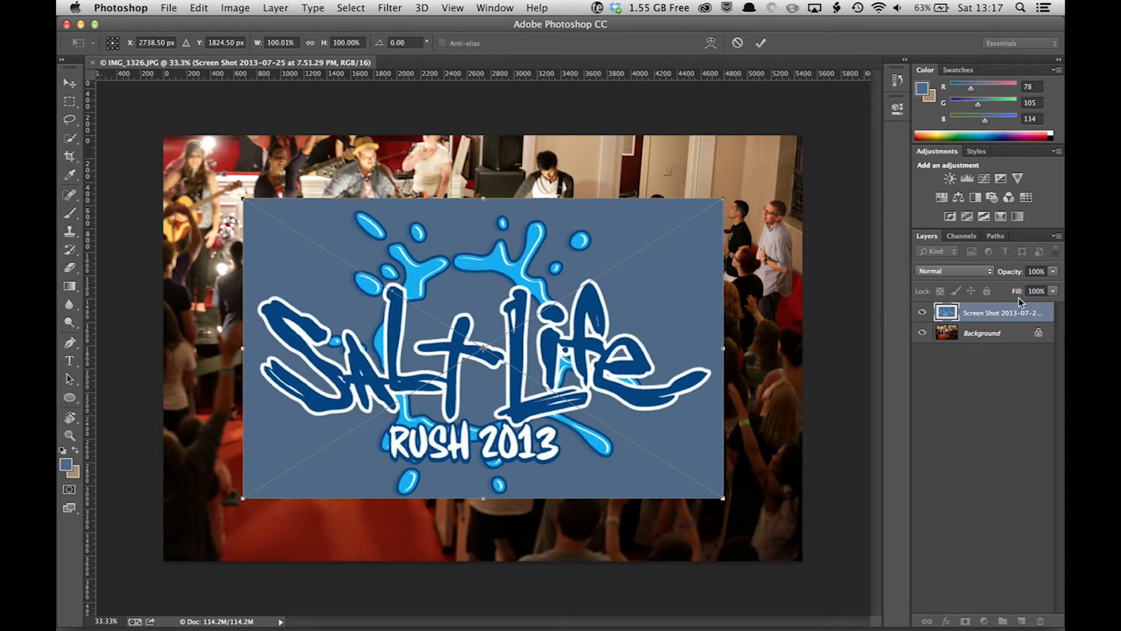
Fade the placed logo to 58% opacity, scale it to about 85% in front of the stage, and commit it at 100% opacity.
left_click(1014, 274)
left_click_drag(1014, 274, 987, 279)
left_click_drag(558, 338, 519, 344)
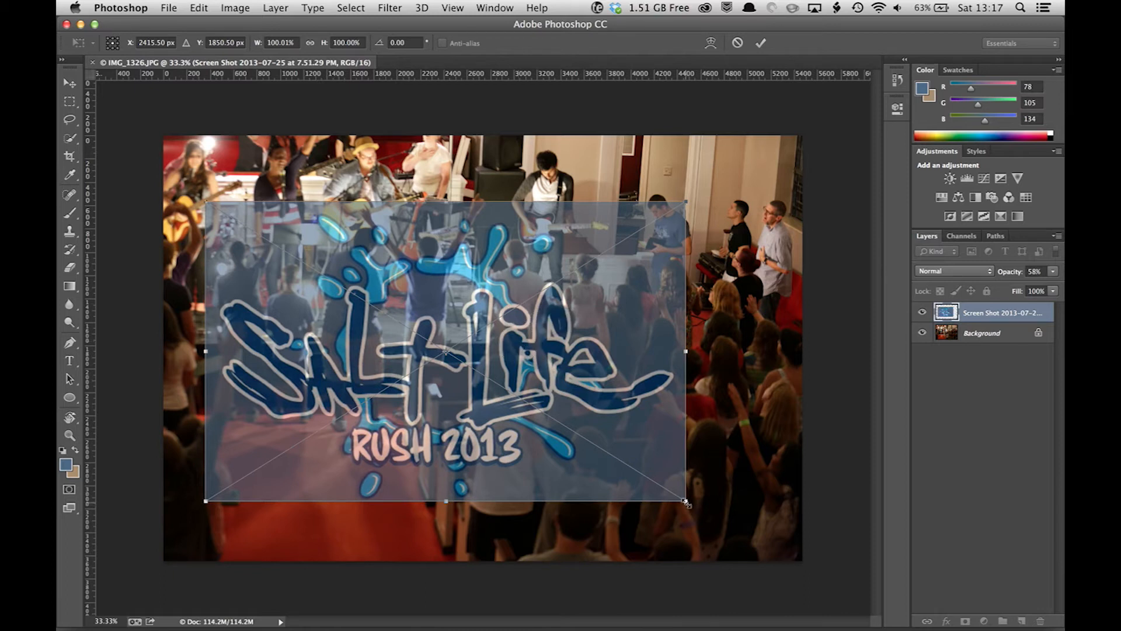
left_click_drag(686, 503, 615, 455)
left_click_drag(413, 302, 455, 308)
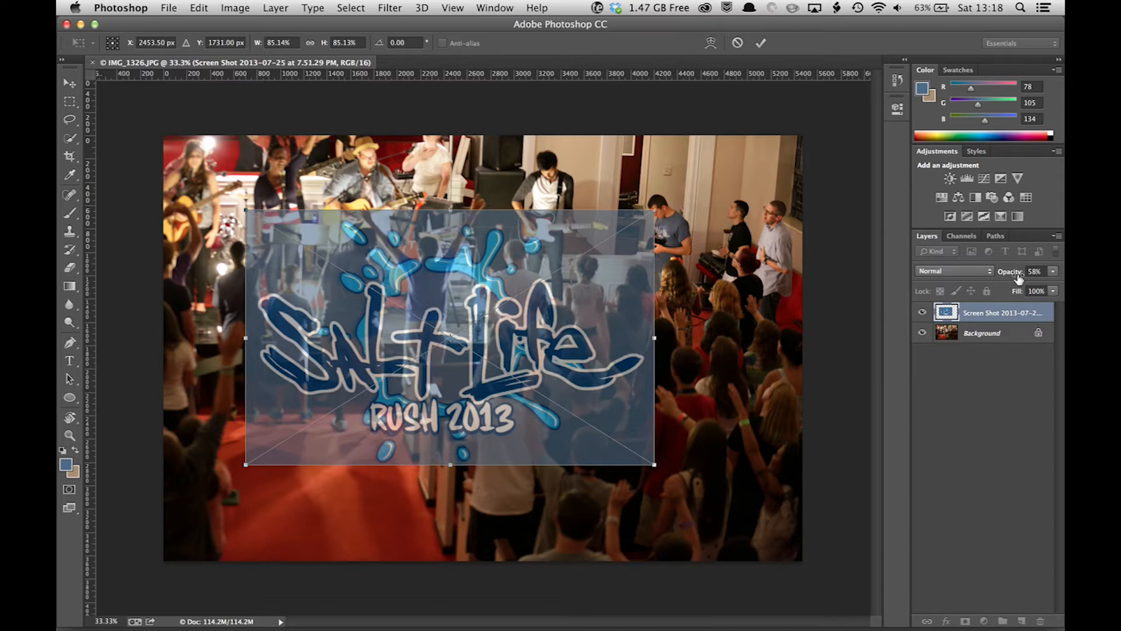
left_click_drag(1010, 273, 1059, 274)
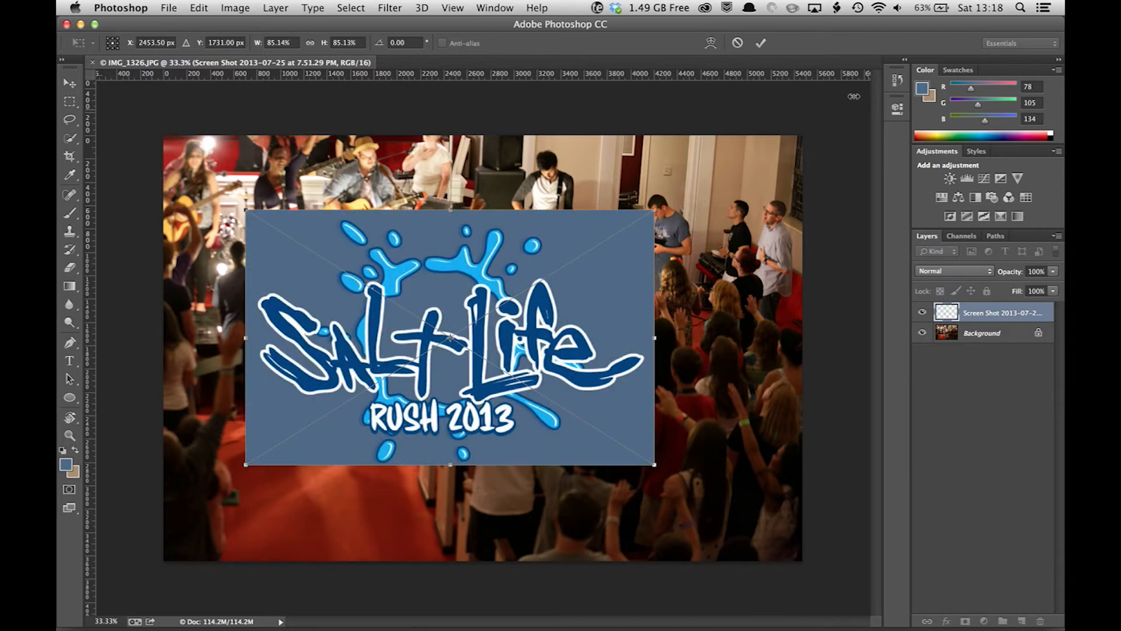
left_click(761, 43)
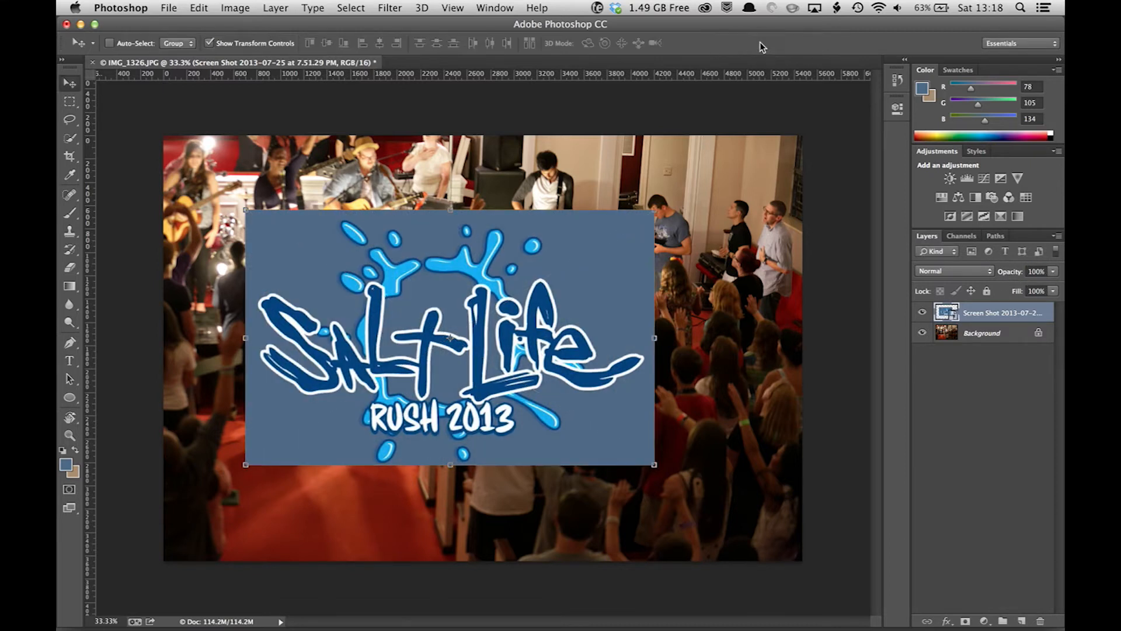
Select the logo's flat blue background with Color Range on sampled colors at a fuzziness of 41.
left_click(350, 8)
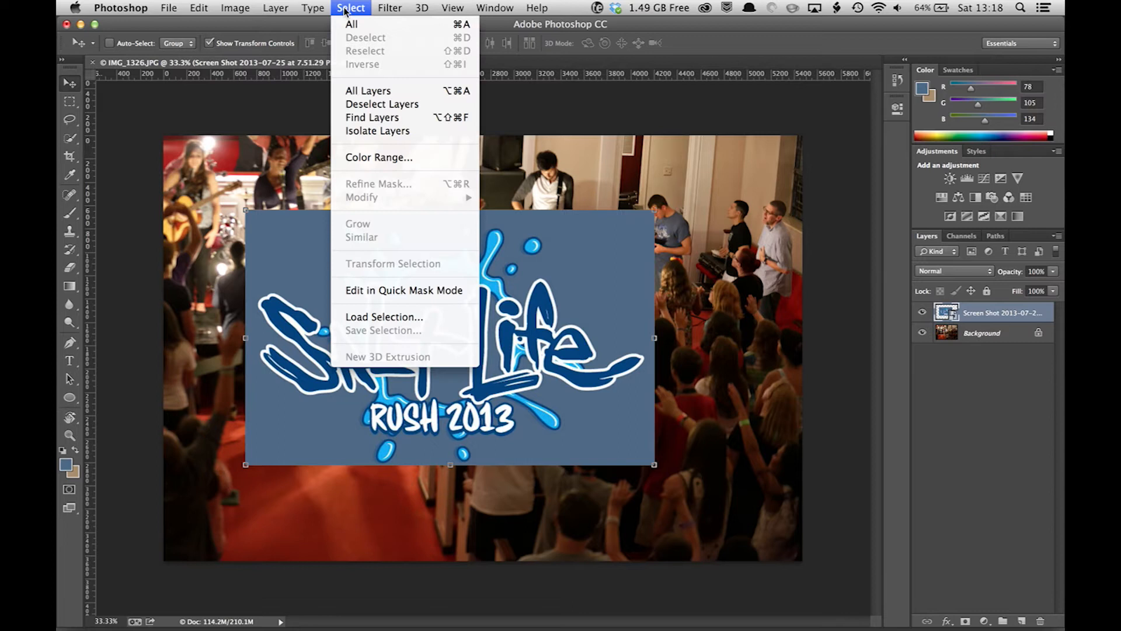
left_click(381, 157)
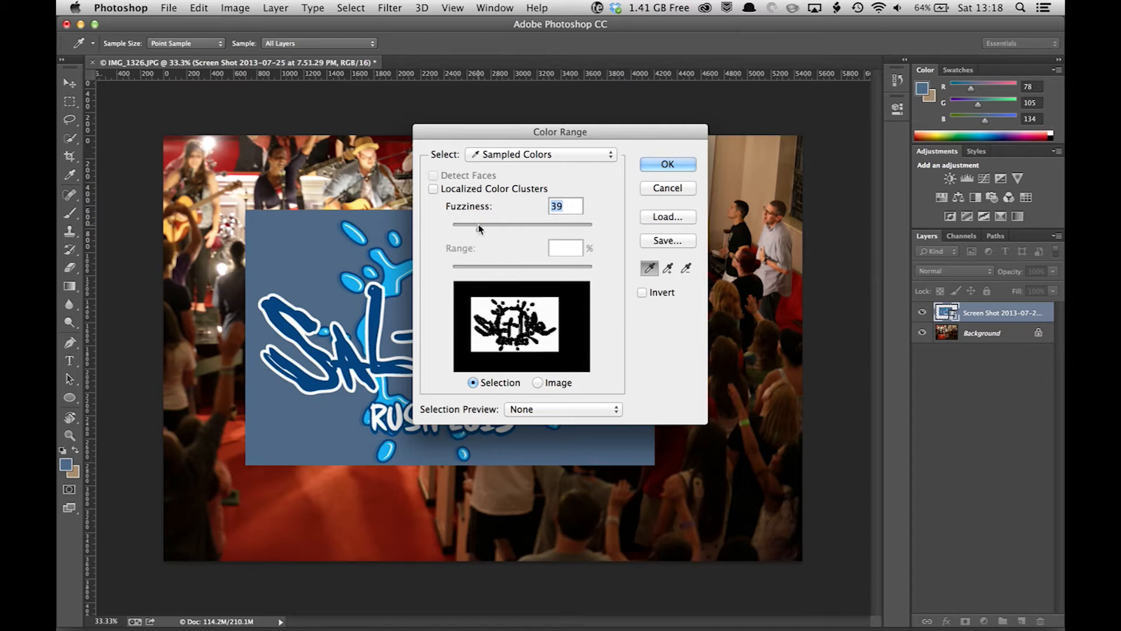
left_click_drag(480, 229, 536, 234)
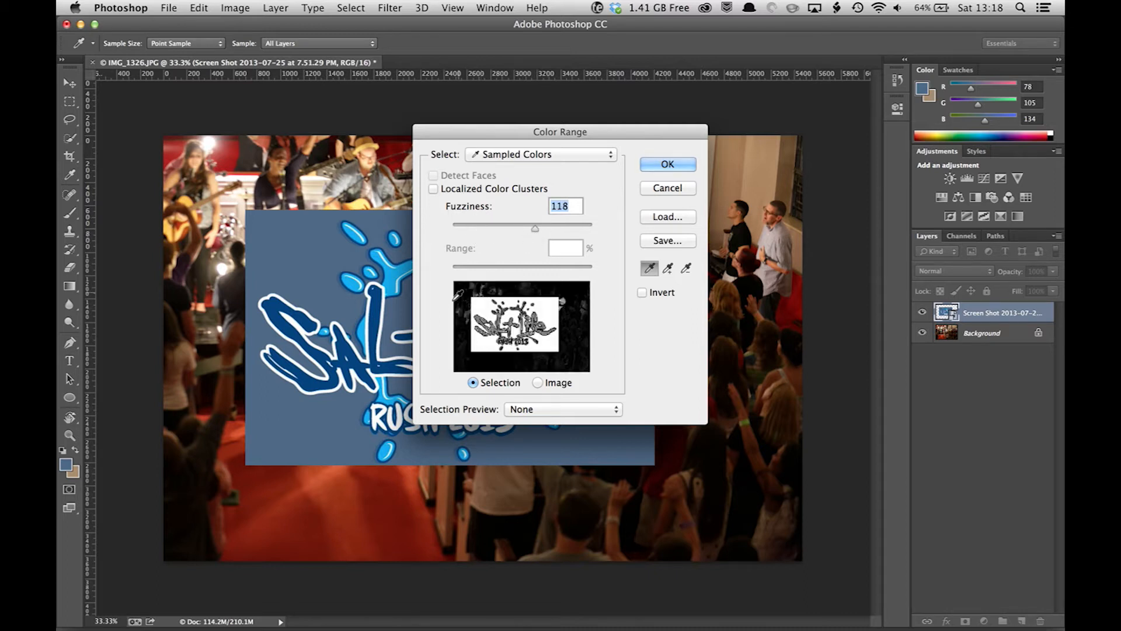
left_click_drag(535, 229, 482, 230)
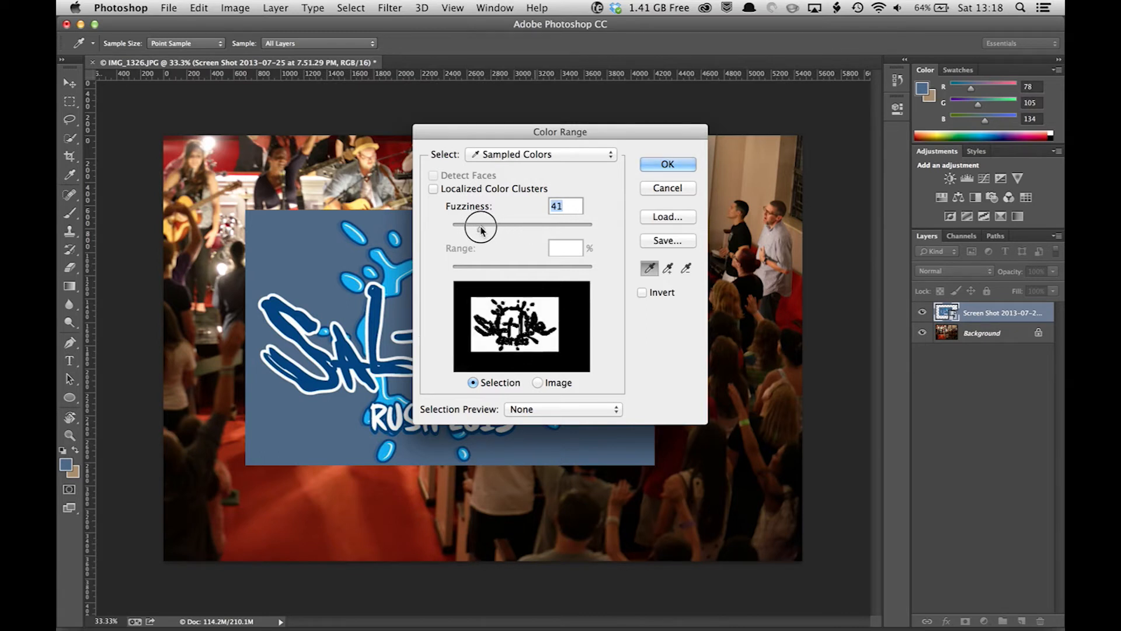
left_click(667, 164)
key("v")
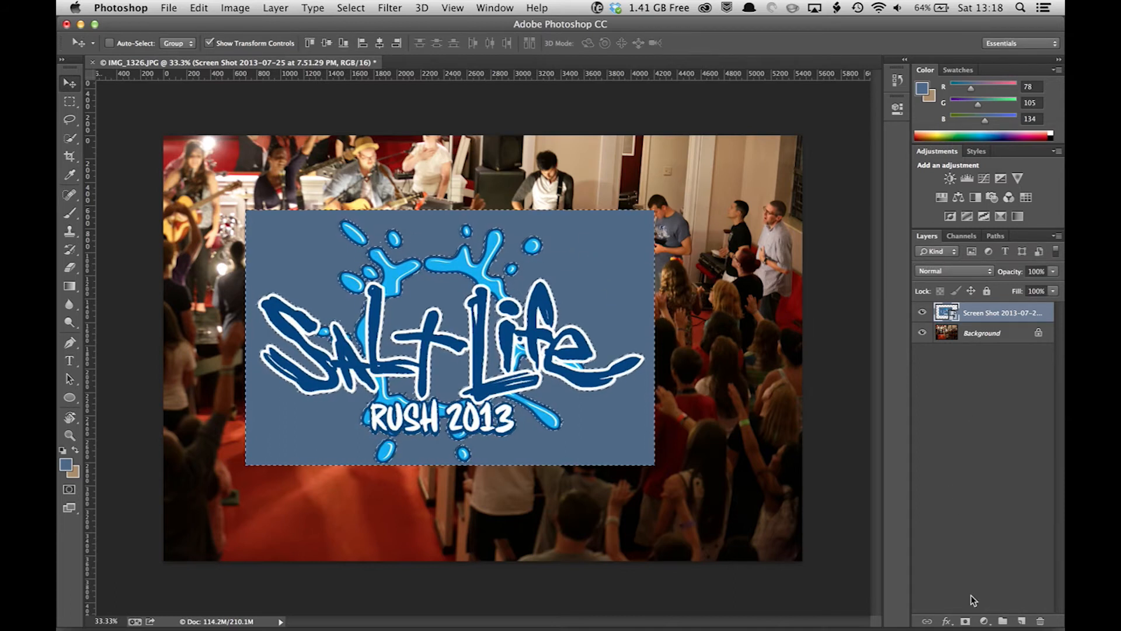
Undo a layer mask that reveals only the selected background, and add an inverted mask that hides the background around the logo.
left_click(965, 621)
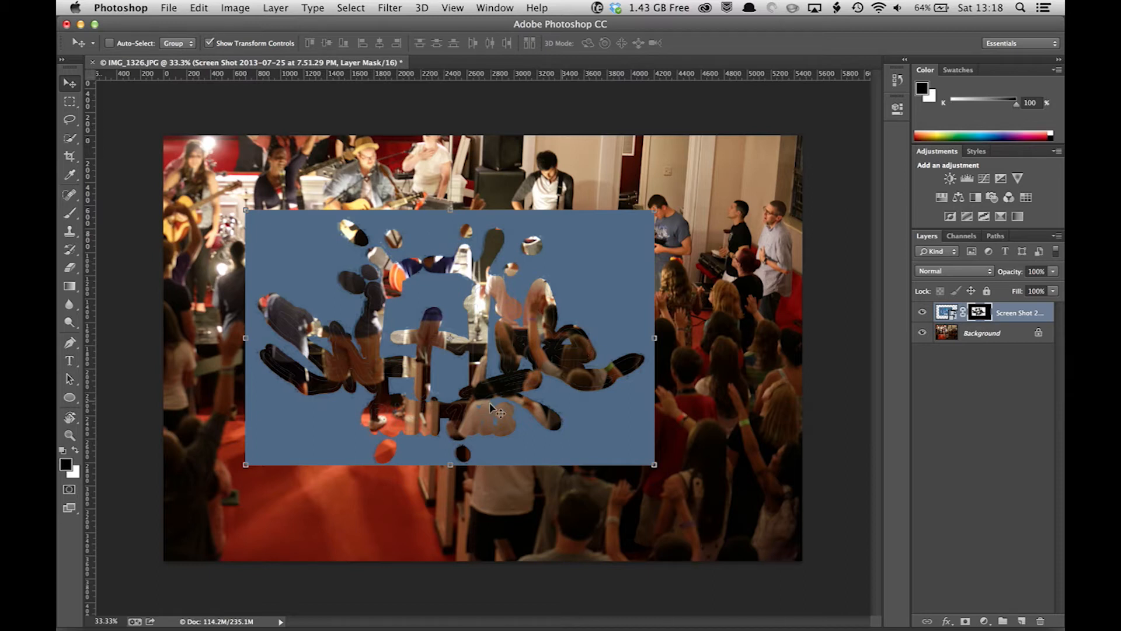
key("super+z")
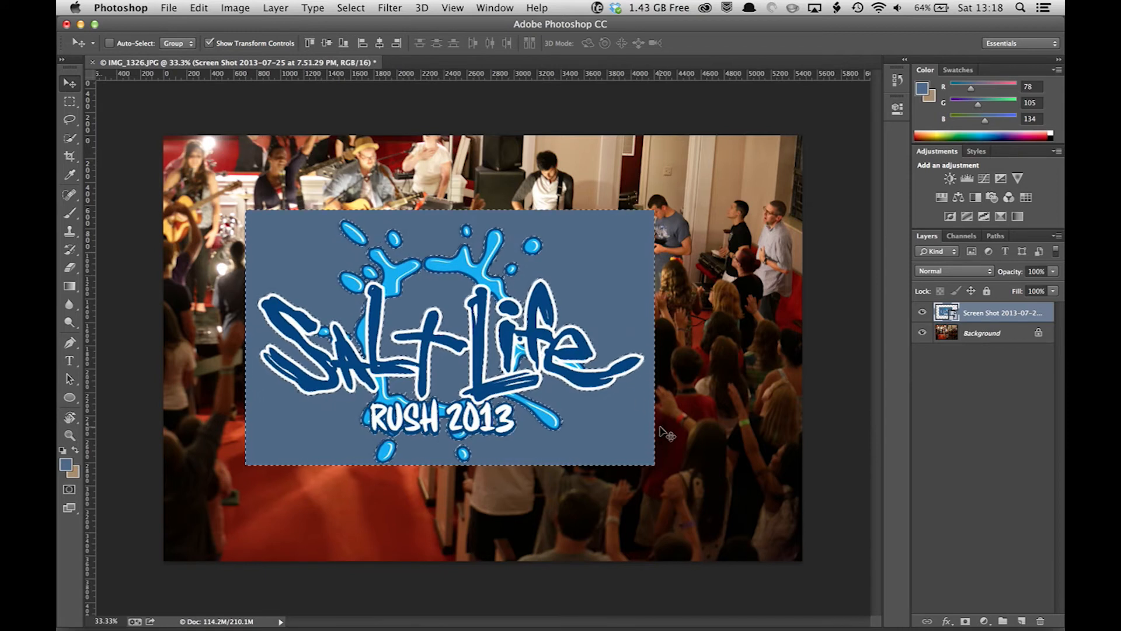
left_click(965, 621)
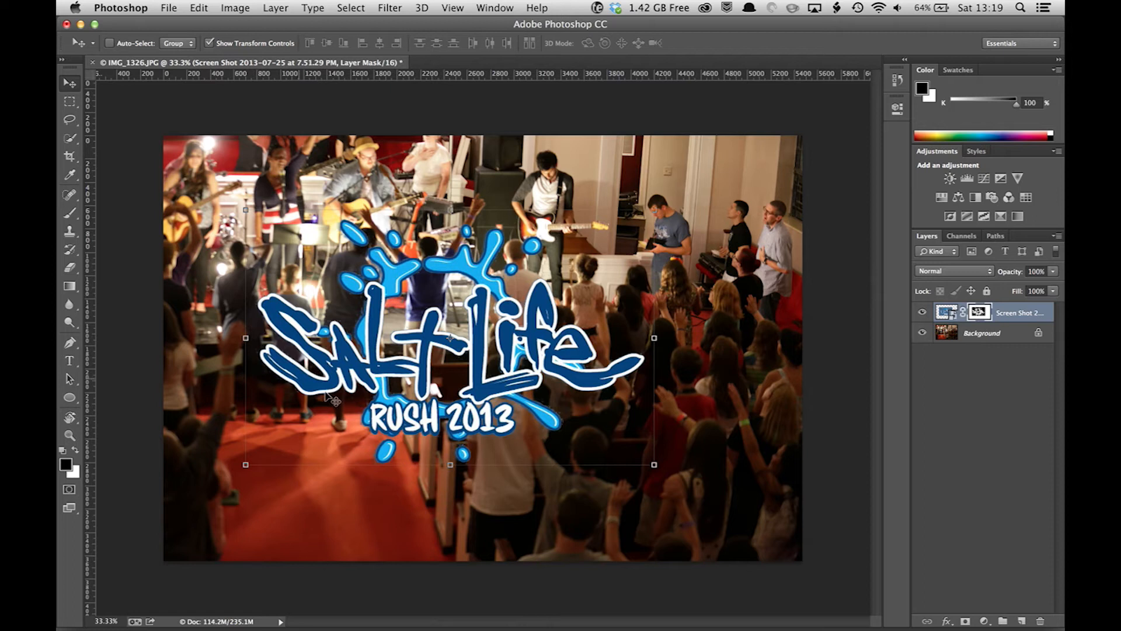
Draw a blue ellipse about 3209 by 2170 px over the logo and feather its edge by 188 px.
left_click(71, 400)
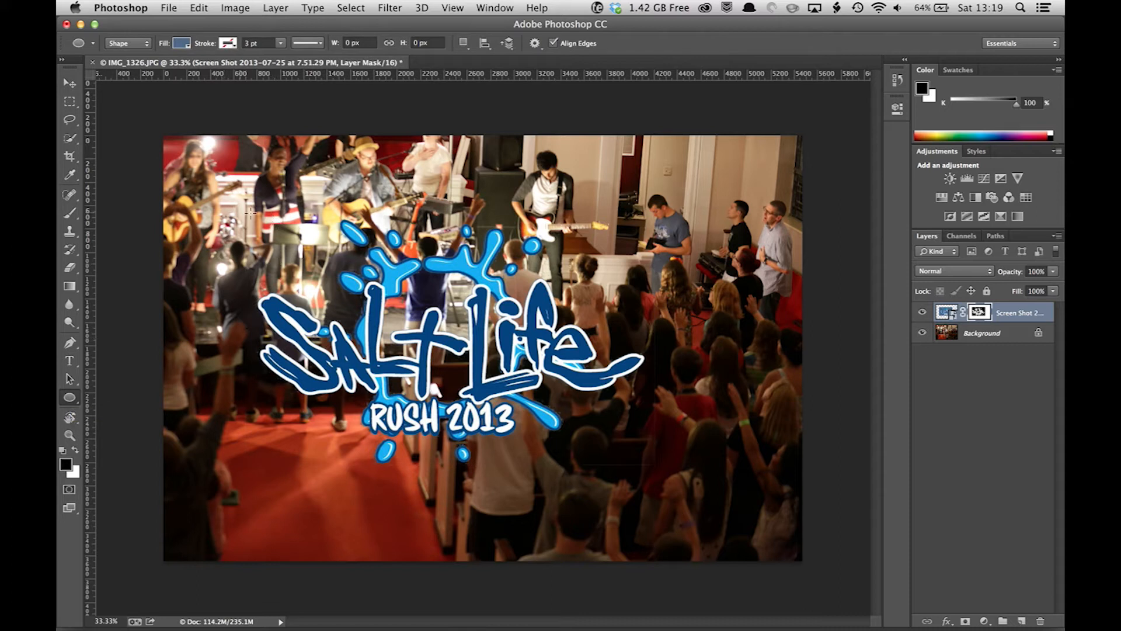
left_click_drag(251, 214, 625, 466)
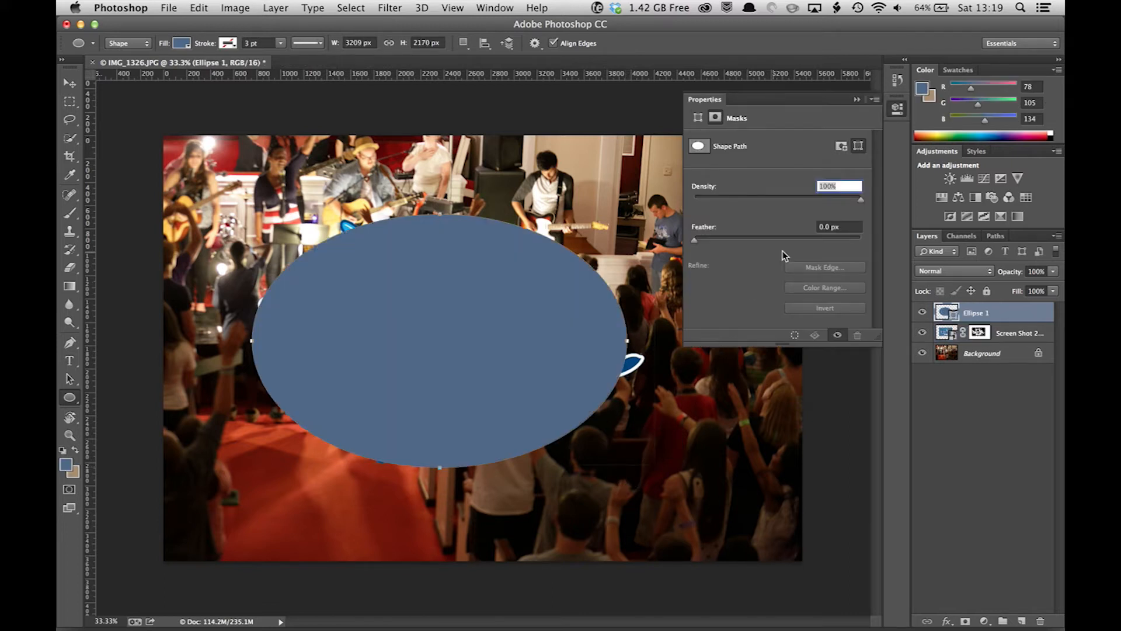
left_click_drag(784, 238, 815, 237)
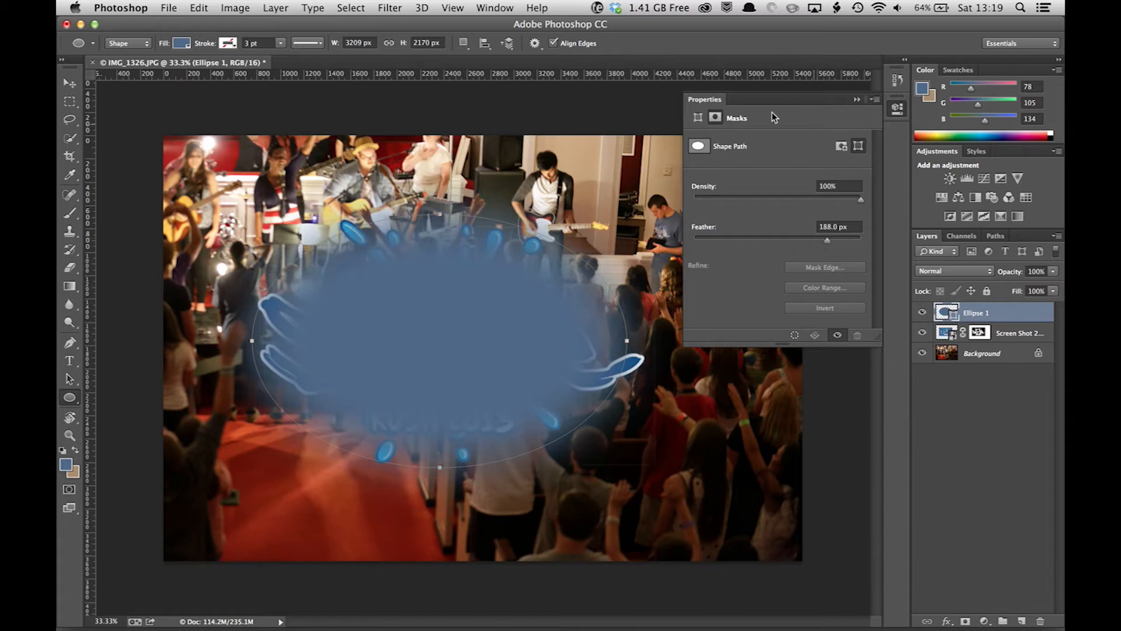
left_click(856, 100)
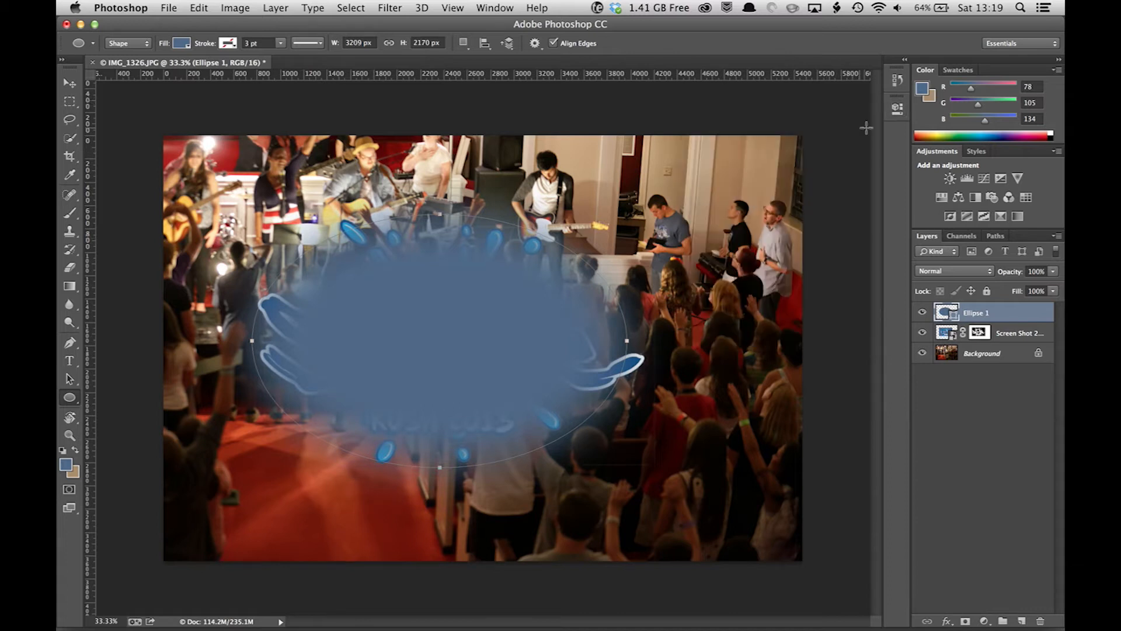
Move the feathered ellipse layer beneath the logo layer and merge the two into one layer.
left_click_drag(984, 312, 984, 343)
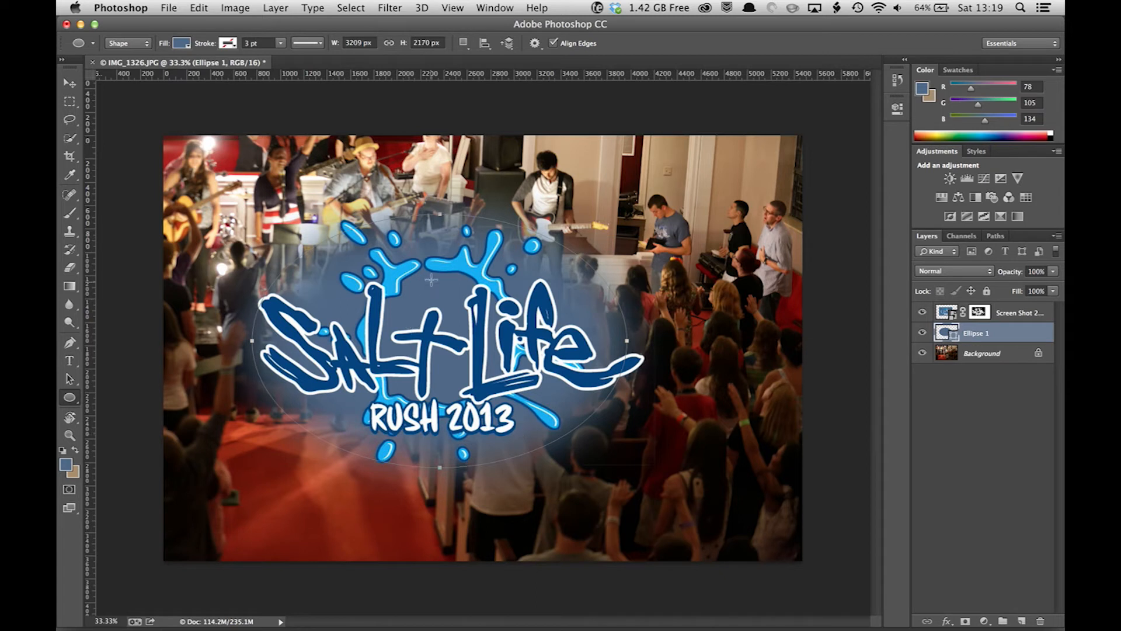
left_click(1019, 312, "shift")
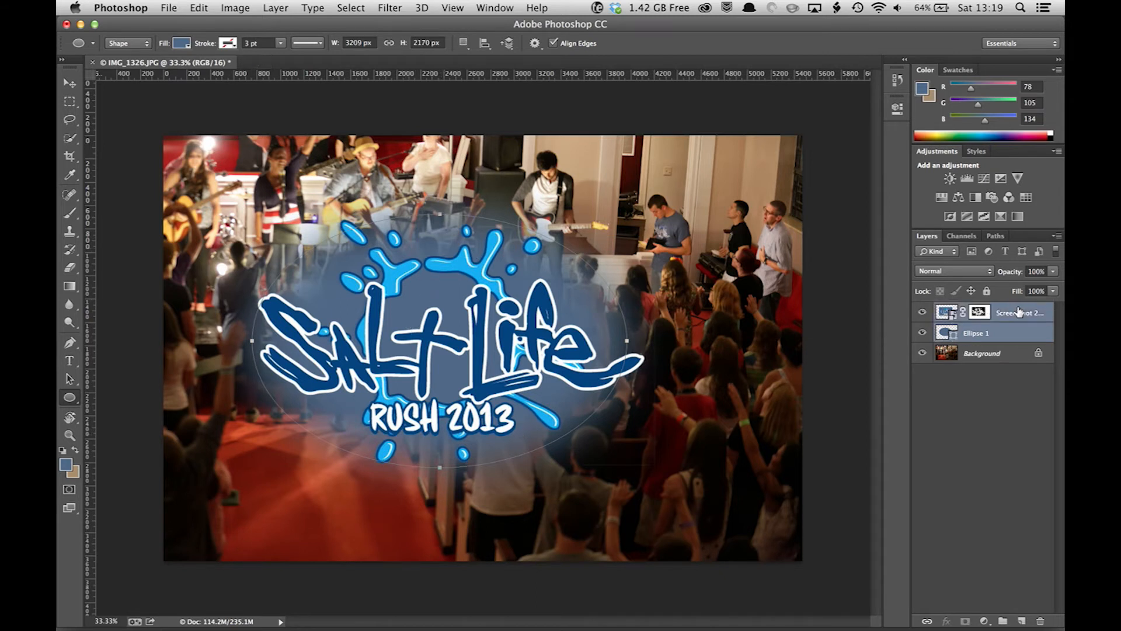
right_click(1019, 312)
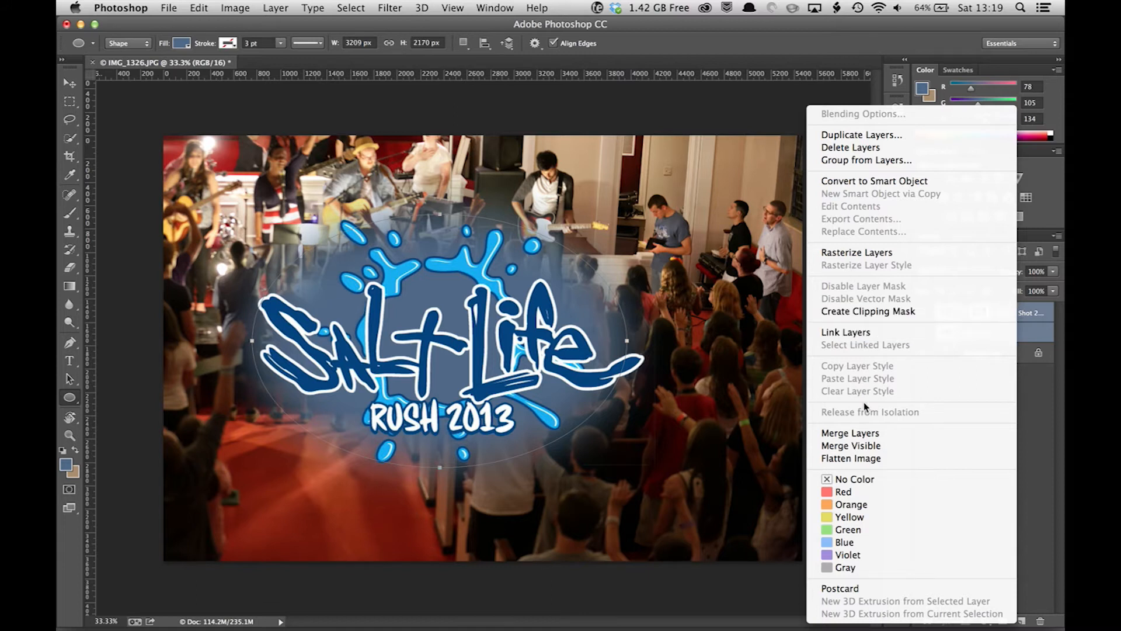
left_click(850, 433)
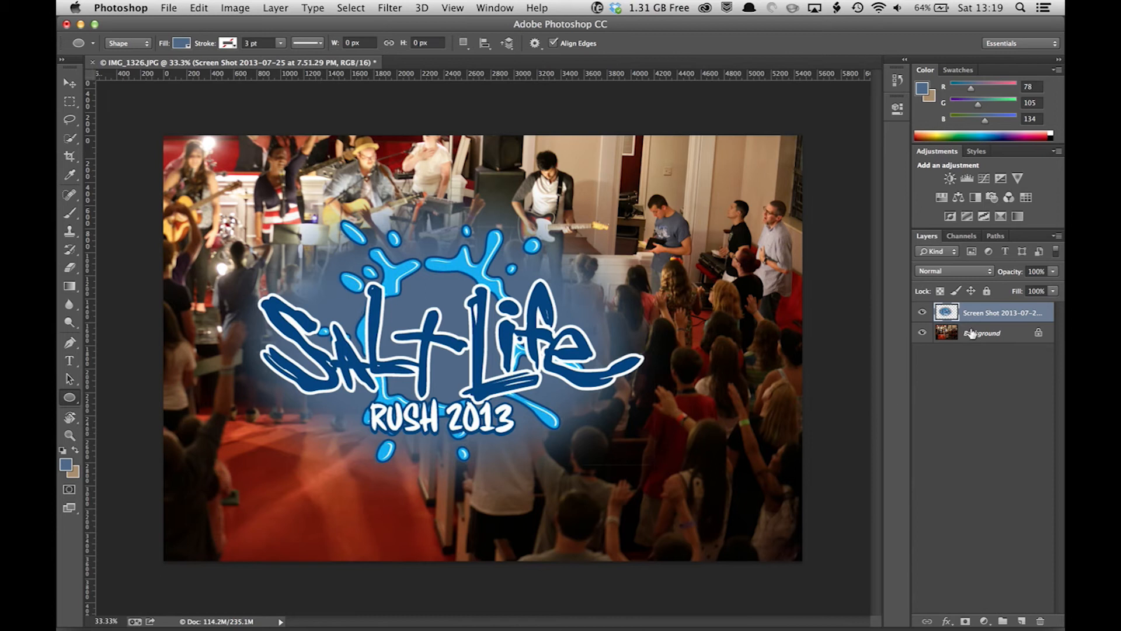
Add a blank white layer mask to the merged logo layer.
left_click(965, 622)
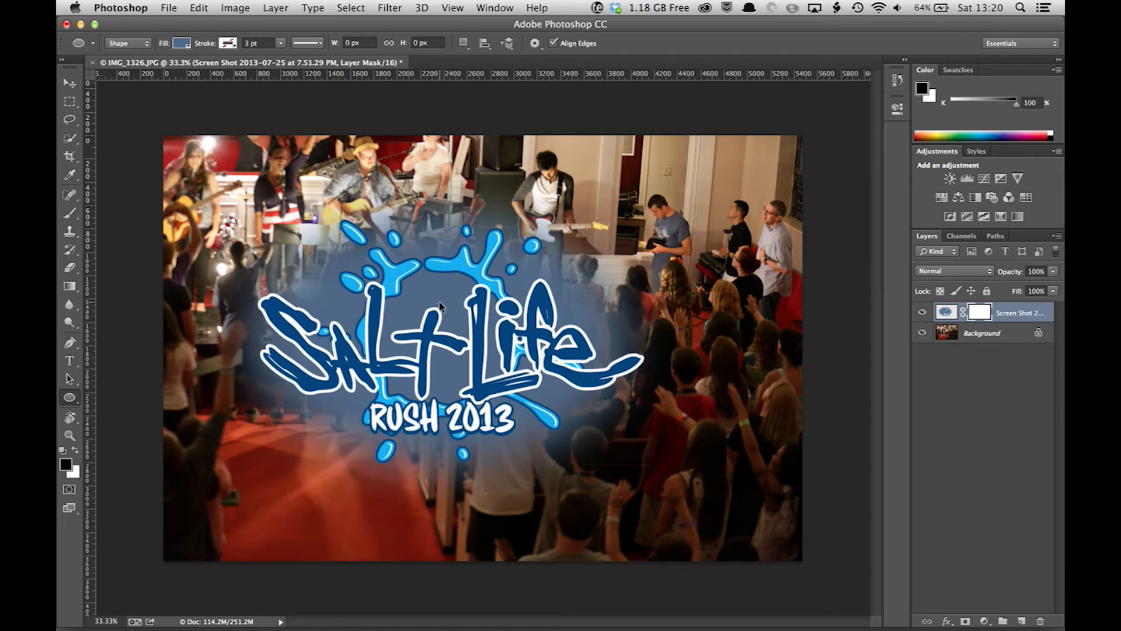
key("super+equal")
key("super+equal")
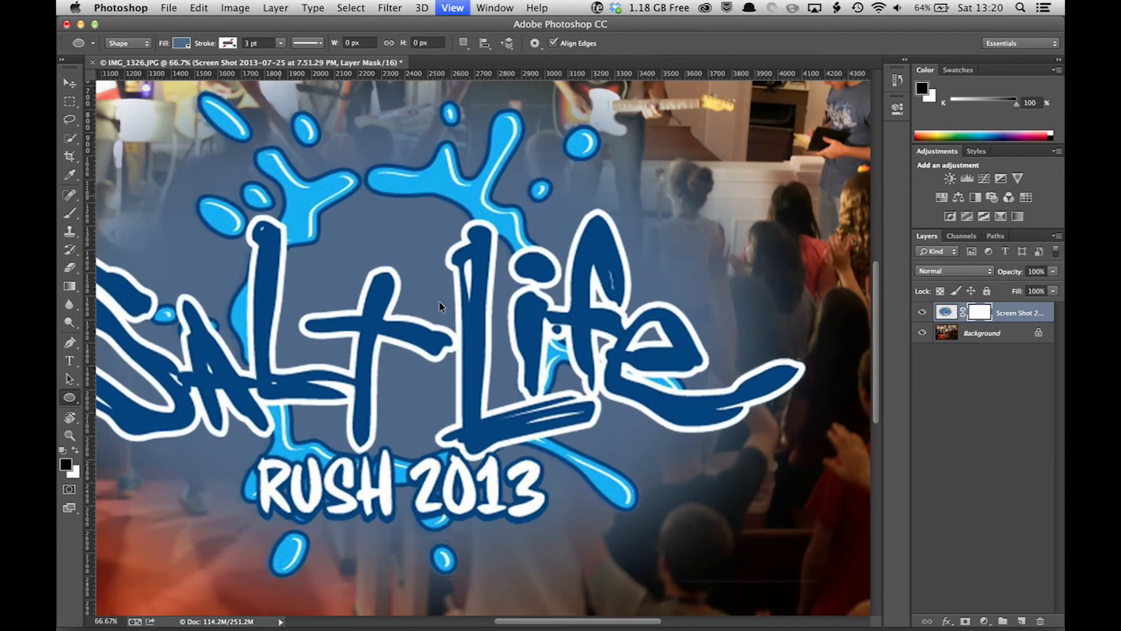
scroll(363, 204, "up", 2)
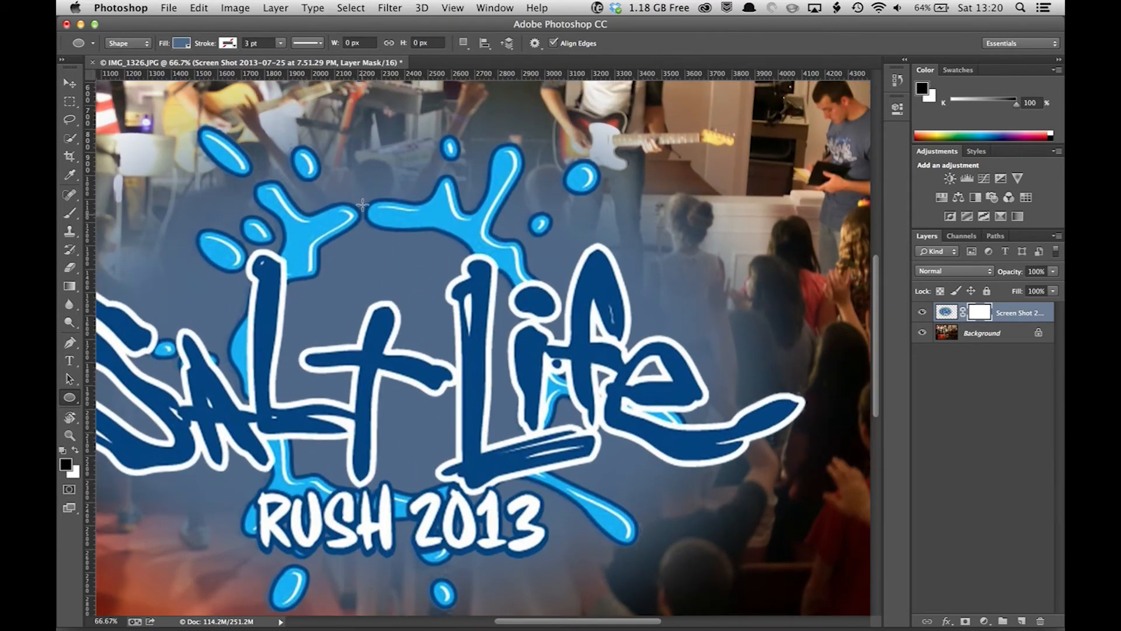
scroll(362, 204, "up", 2)
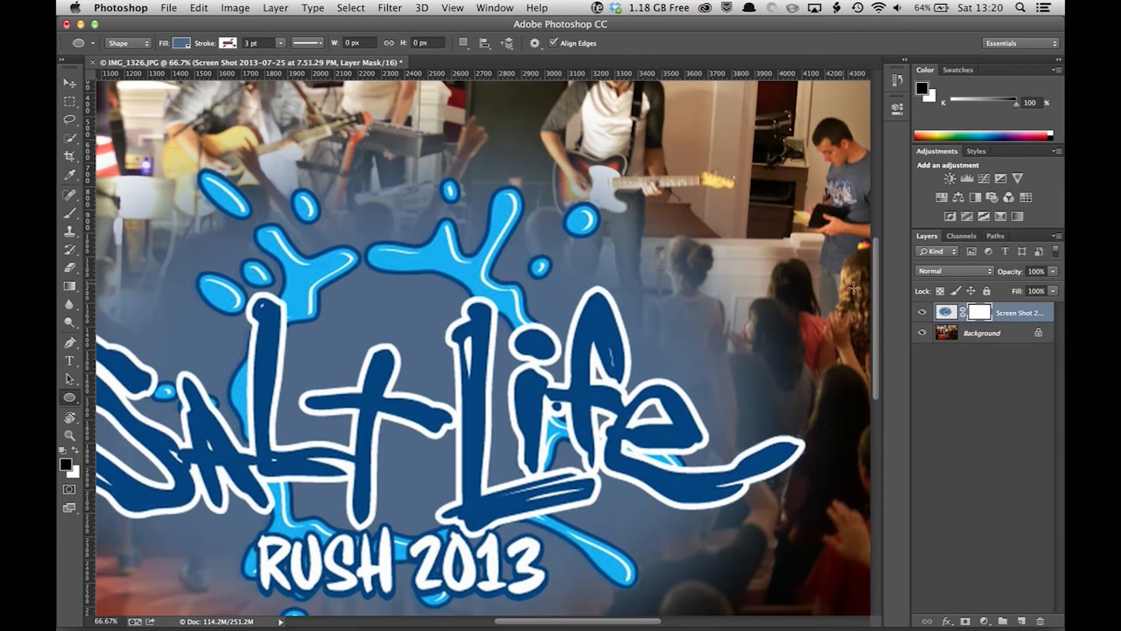
key("super+0")
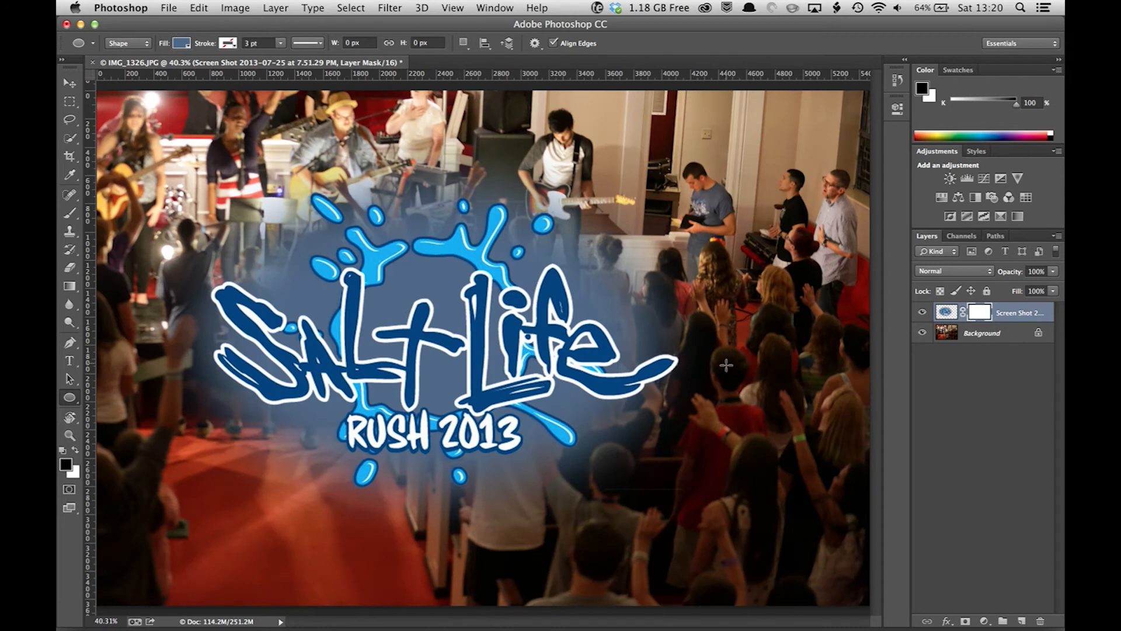
Scale the merged logo down slightly, nudge it into position in front of the stage, and commit the transform.
key("v")
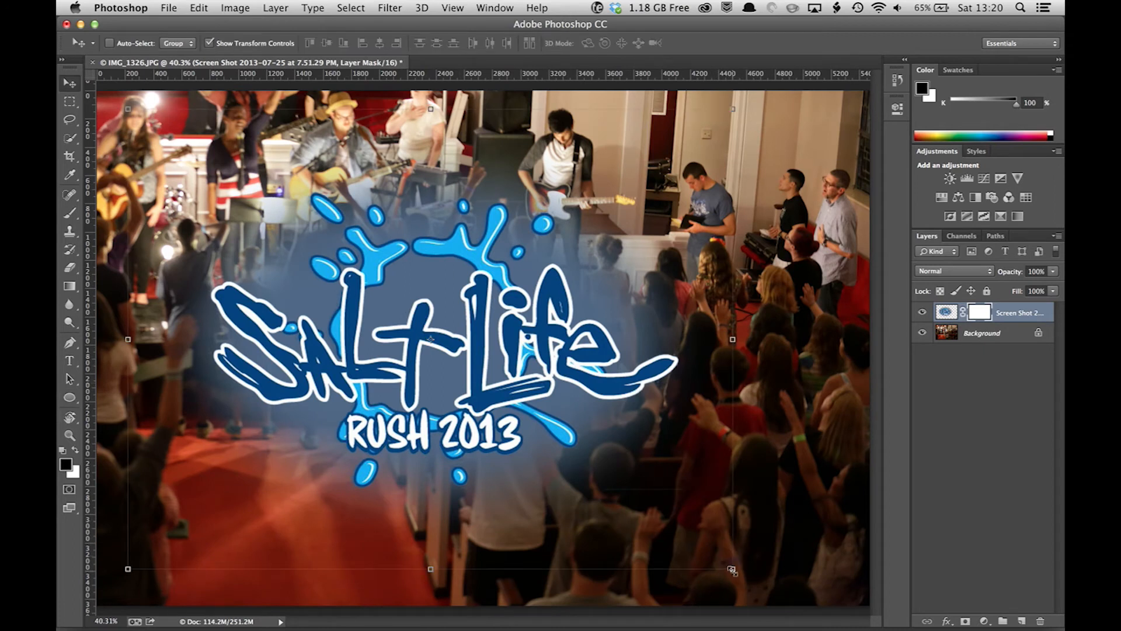
left_click(732, 569)
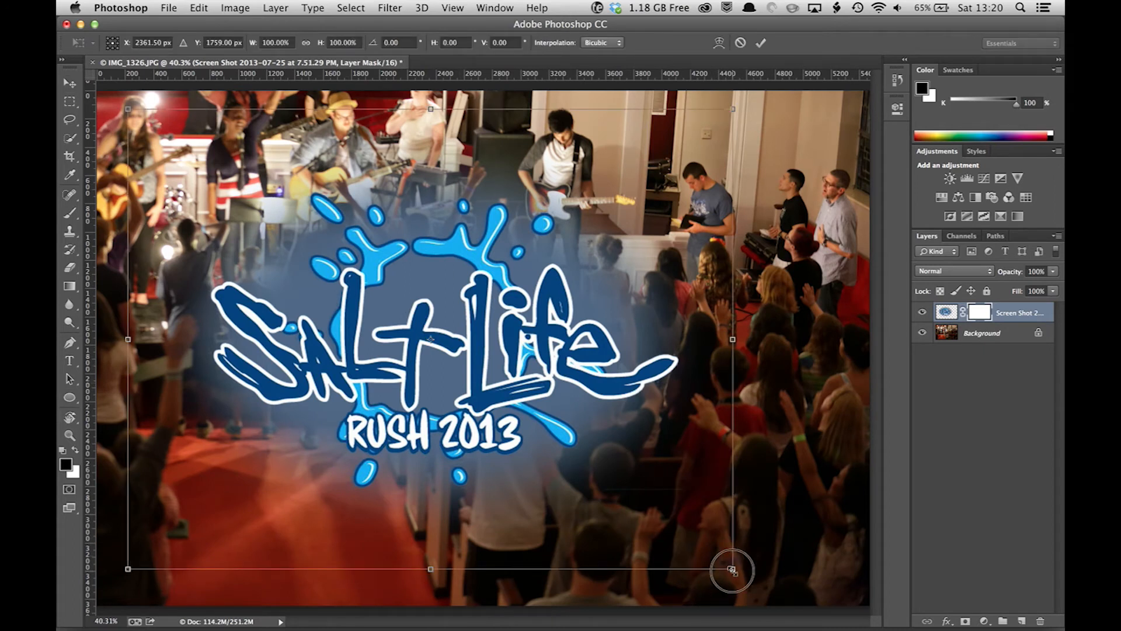
left_click_drag(732, 570, 682, 536)
left_click_drag(387, 316, 401, 315)
left_click(758, 41)
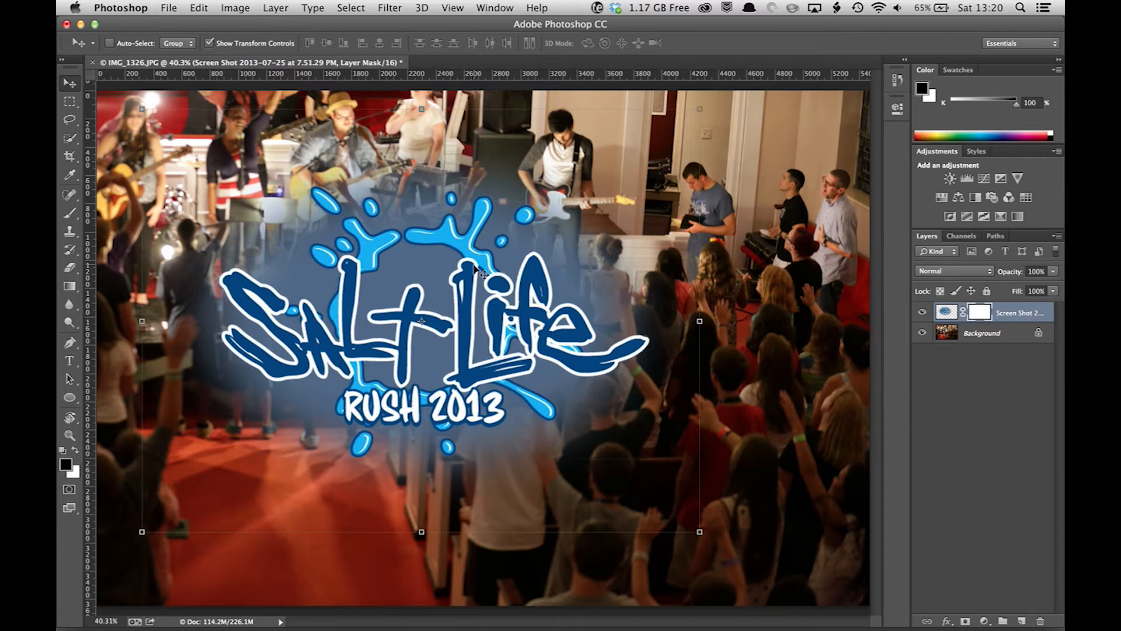
Paint black on the logo's mask with an enlarged brush at 40% opacity to partly reveal the worshipper with raised arms.
key("super+equal")
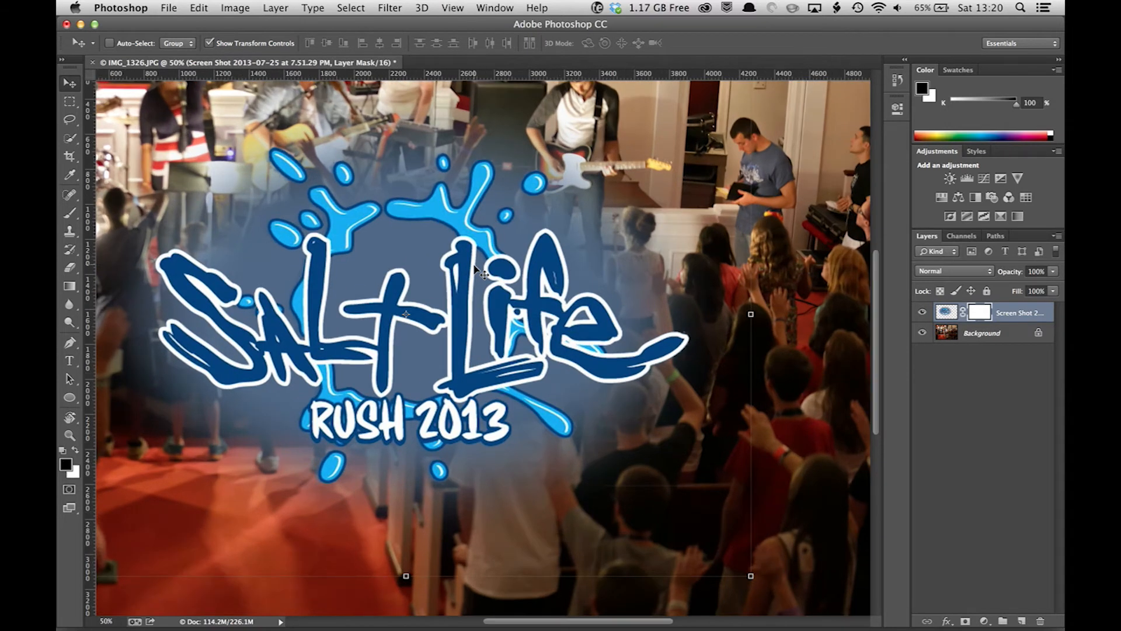
key("super+equal")
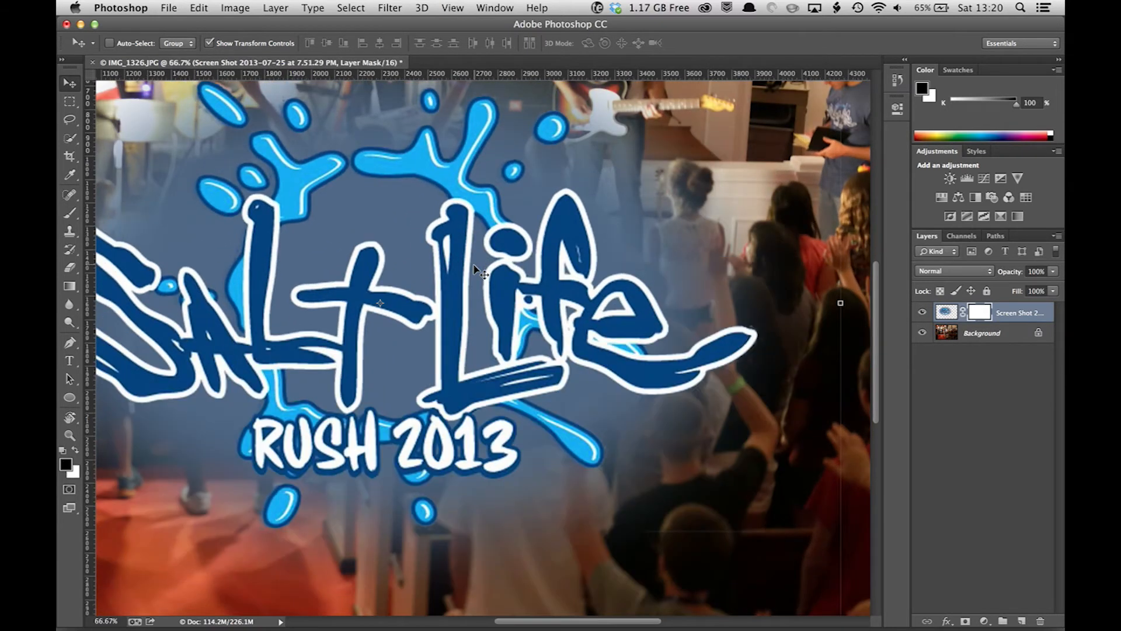
scroll(476, 269, "up", 5)
scroll(476, 270, "left", 3)
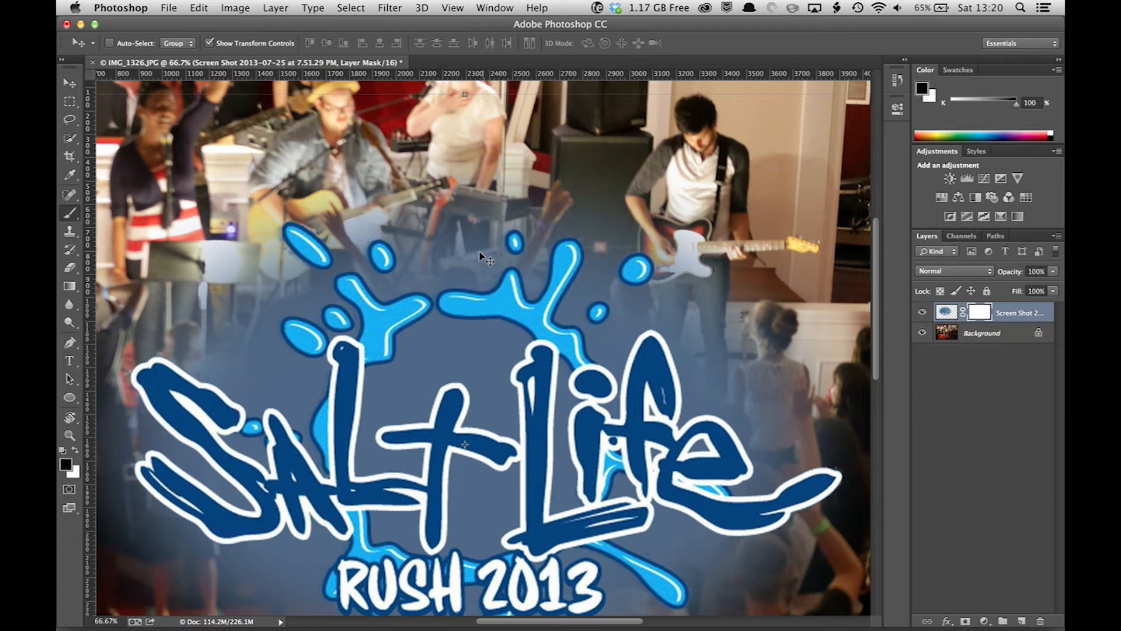
key("b")
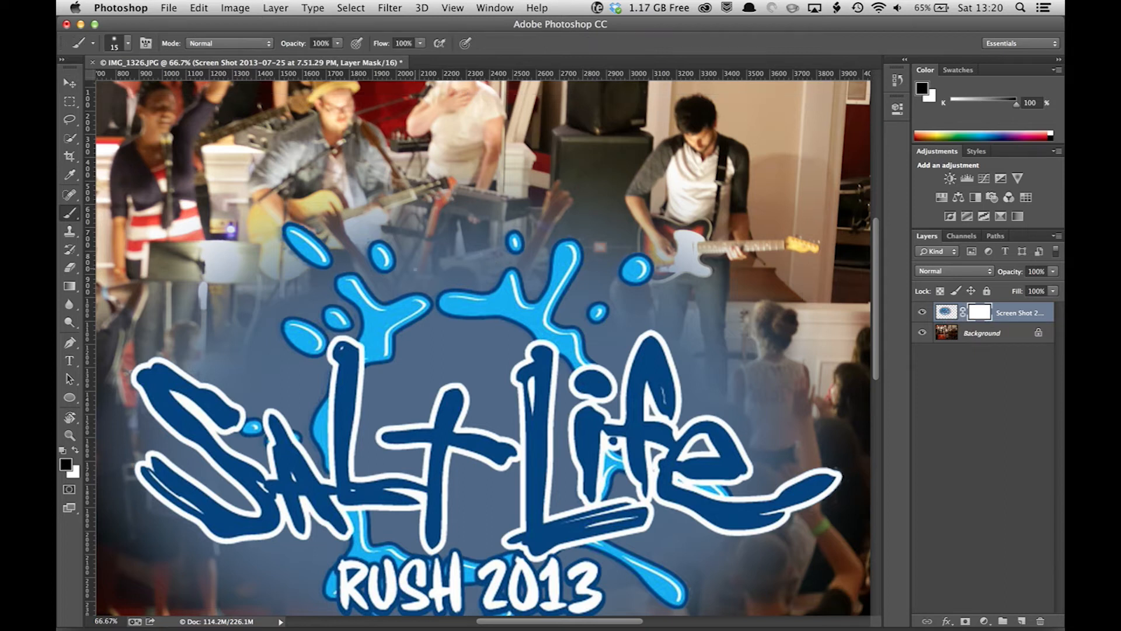
key("bracketright")
key("bracketright")
key("bracketright")
key("bracketright")
key("bracketright")
key("x")
key("x")
key("4")
key("bracketright")
key("bracketright")
key("bracketright")
key("bracketright")
key("bracketright")
key("bracketright")
key("bracketright")
key("bracketleft")
mouse_move(456, 287)
left_mouse_down()
mouse_move(385, 263)
mouse_move(461, 328)
mouse_move(516, 239)
mouse_move(503, 328)
mouse_move(468, 350)
mouse_move(409, 245)
mouse_move(352, 216)
mouse_move(450, 292)
mouse_move(549, 193)
mouse_move(561, 199)
mouse_move(388, 239)
mouse_move(421, 316)
mouse_move(462, 263)
mouse_move(409, 246)
mouse_move(461, 327)
mouse_move(519, 193)
mouse_move(456, 303)
mouse_move(490, 267)
mouse_move(429, 138)
left_mouse_up()
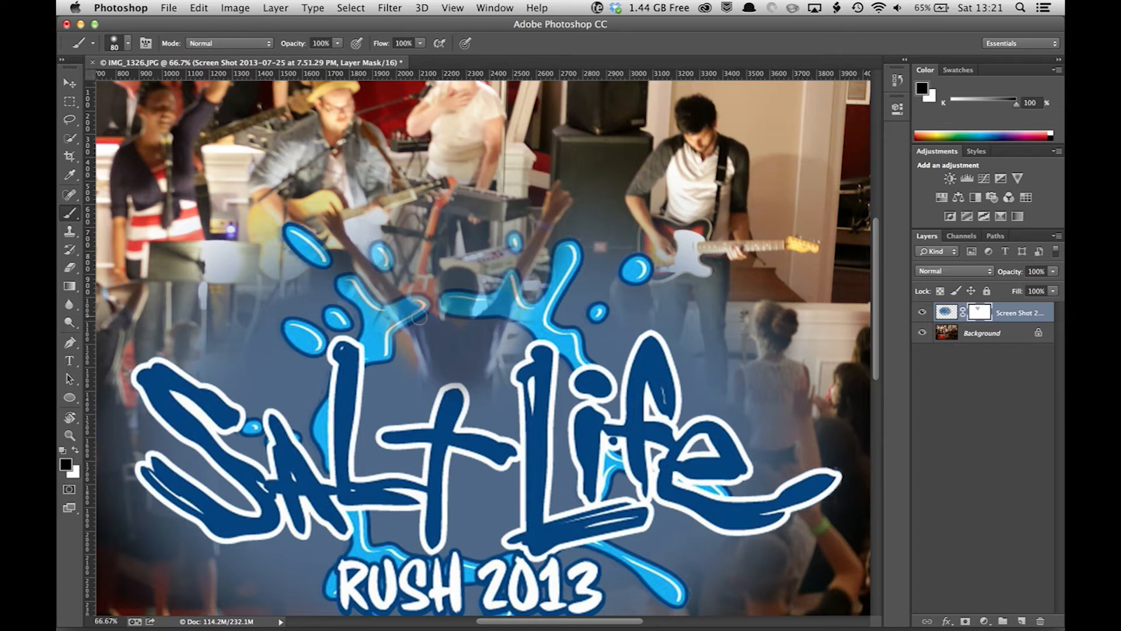
Mask the logo off the worshipper's left shoulder and upper arm with an 80 px black brush at 100% opacity.
key("super+equal")
key("super+equal")
key("super+equal")
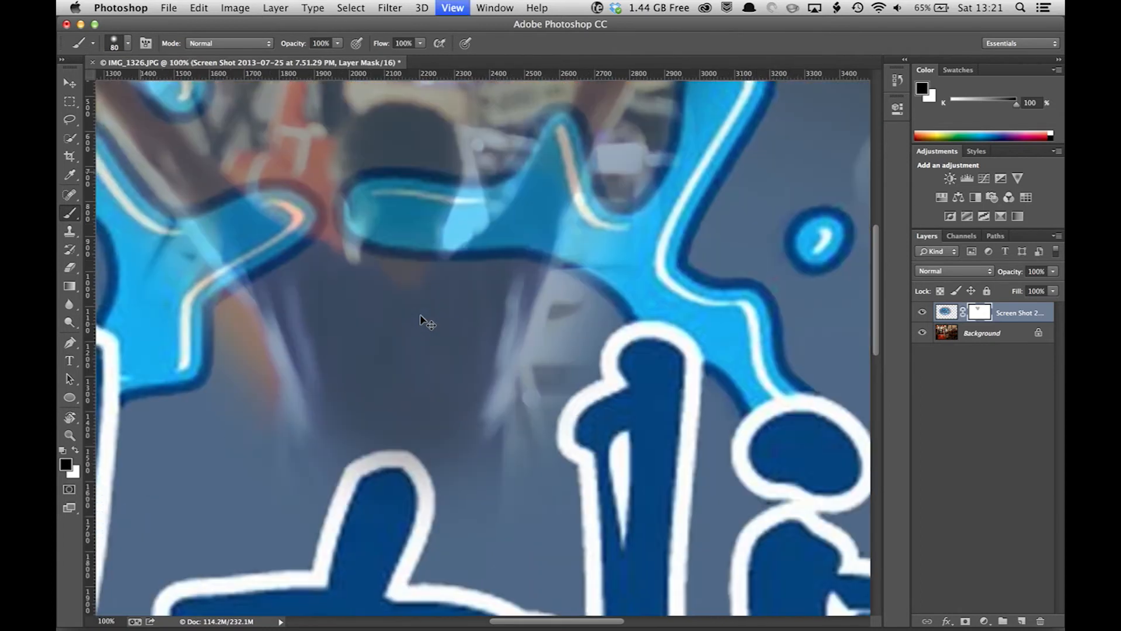
scroll(421, 316, "left", 5)
scroll(421, 316, "up", 5)
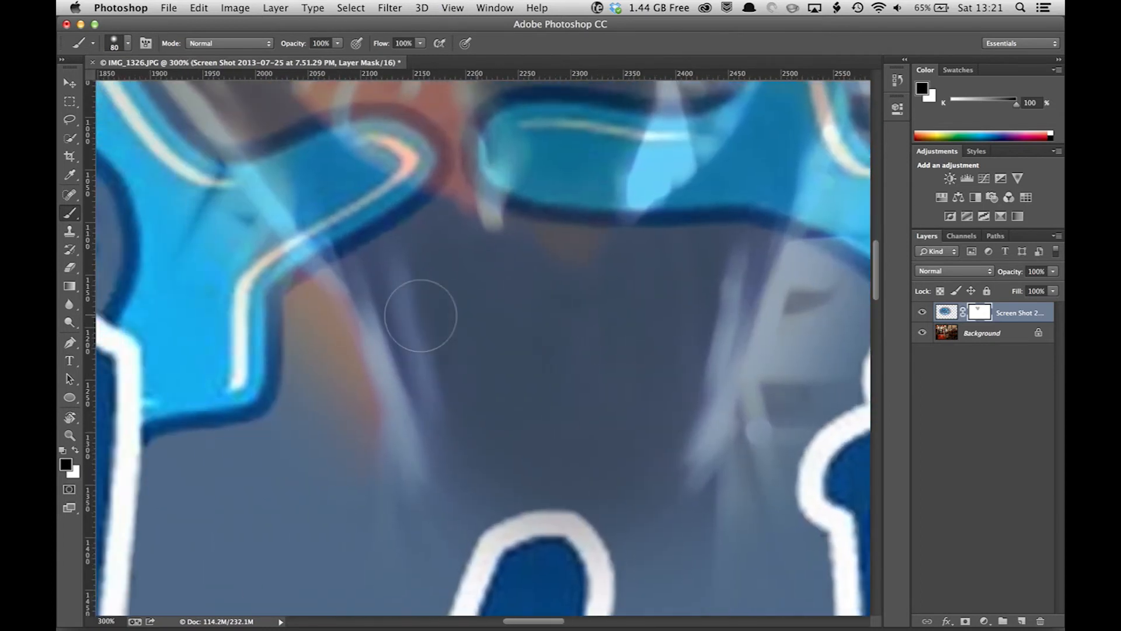
mouse_move(416, 314)
left_mouse_down()
mouse_move(341, 305)
mouse_move(280, 208)
mouse_move(426, 278)
mouse_move(321, 212)
mouse_move(341, 234)
mouse_move(295, 201)
left_mouse_up()
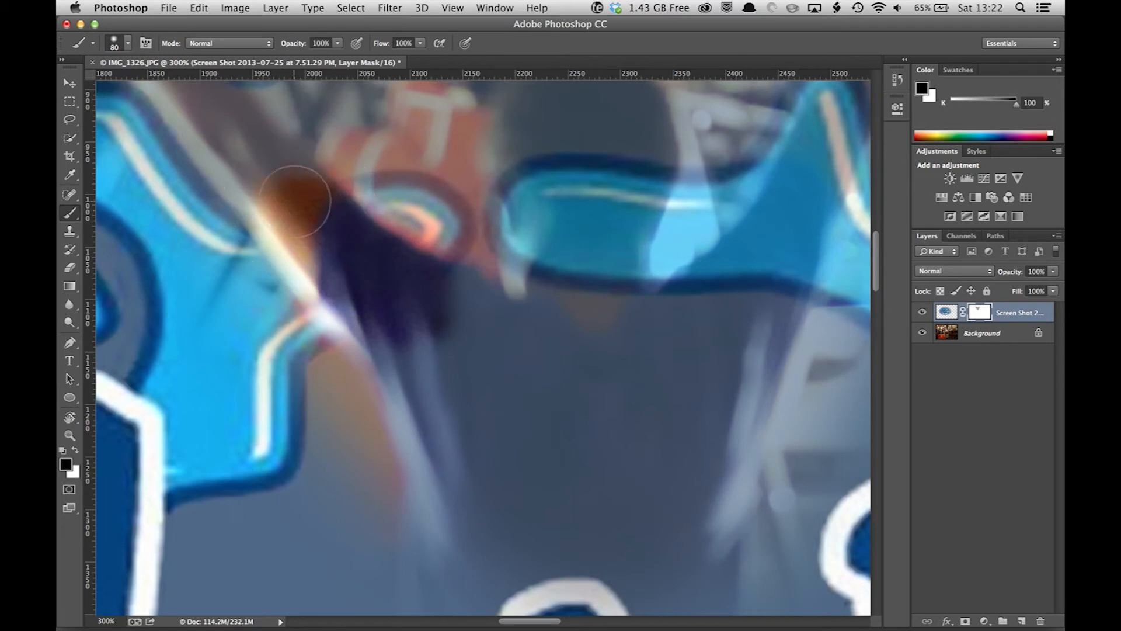
Continue masking the logo off the worshipper's left forearm and hand, reducing the brush to 50 px.
scroll(294, 202, "up", 3)
scroll(295, 202, "up", 10)
scroll(294, 202, "left", 5)
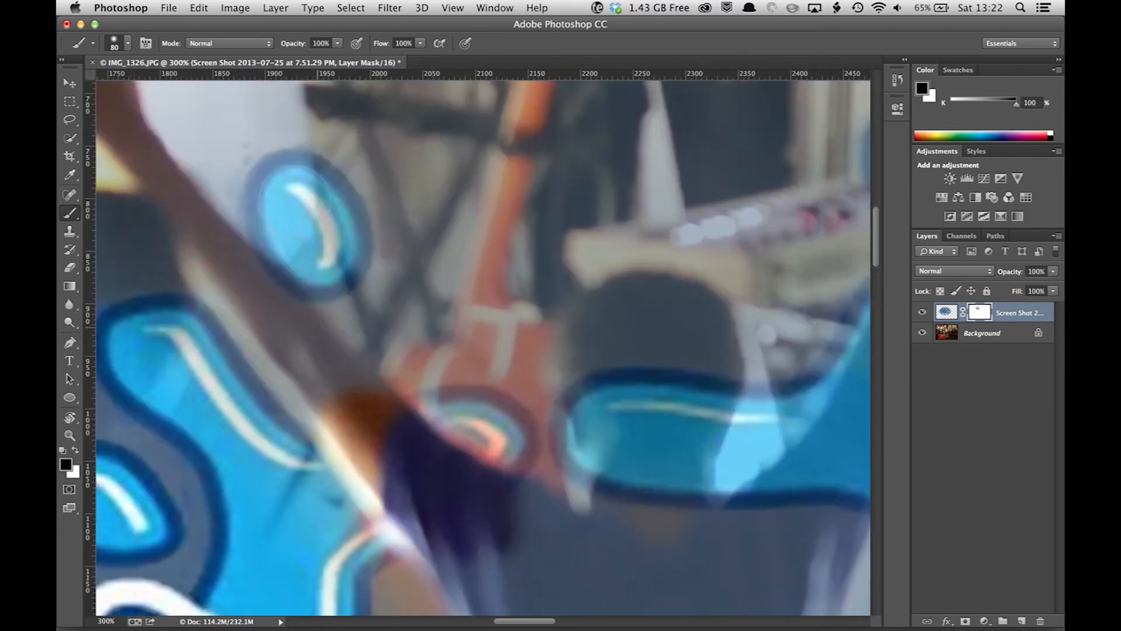
scroll(295, 202, "left", 10)
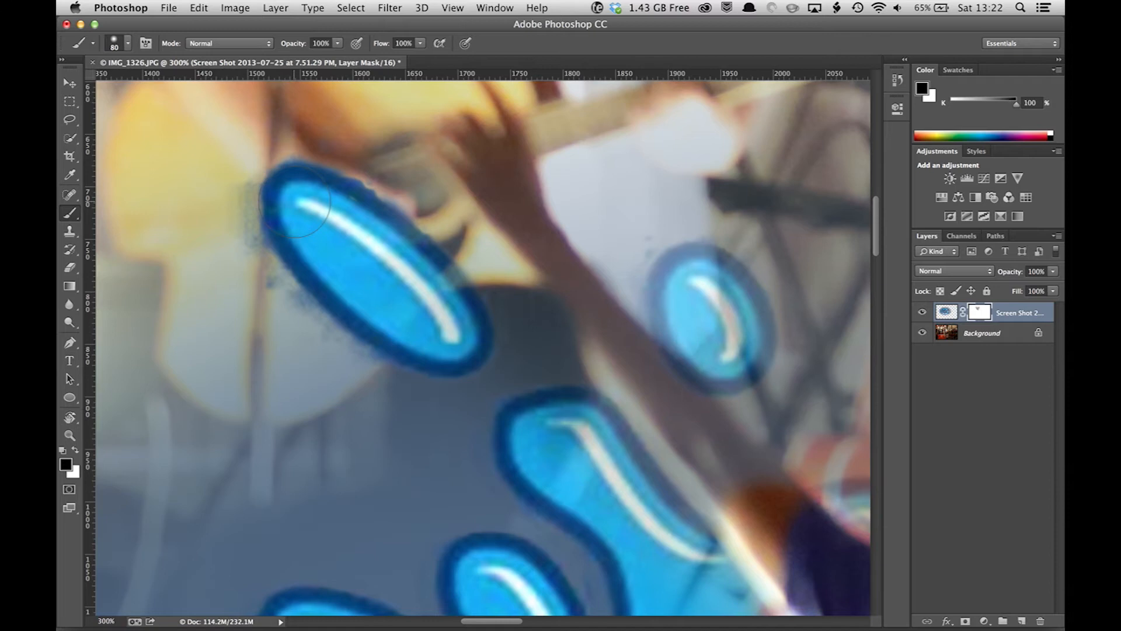
scroll(295, 202, "right", 3)
scroll(294, 201, "down", 2)
scroll(294, 201, "right", 3)
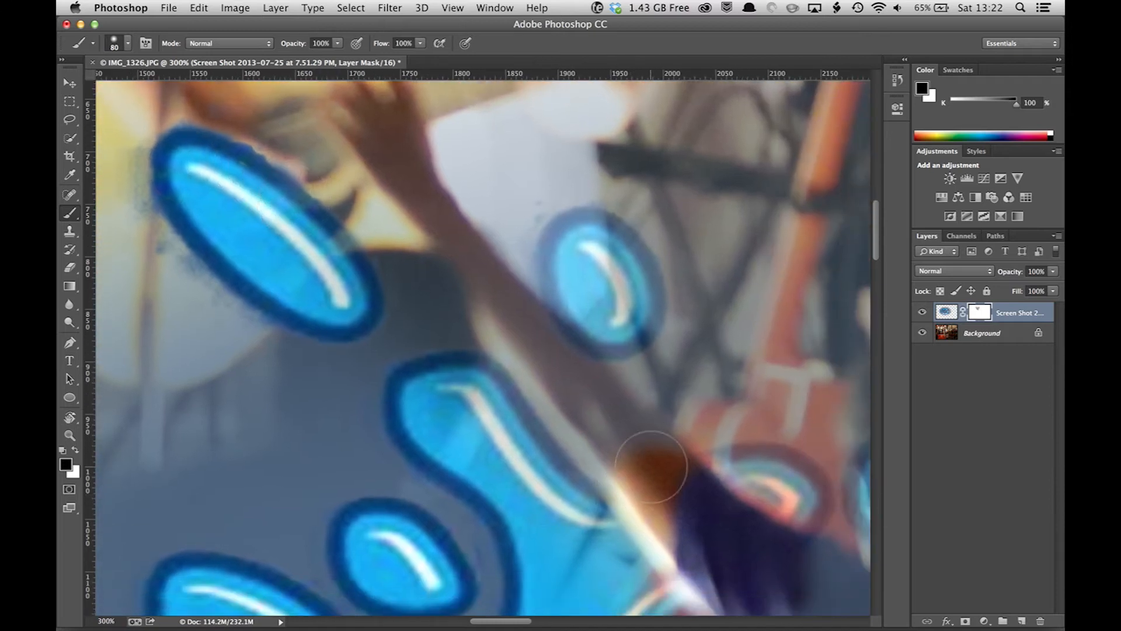
left_click_drag(651, 467, 427, 188)
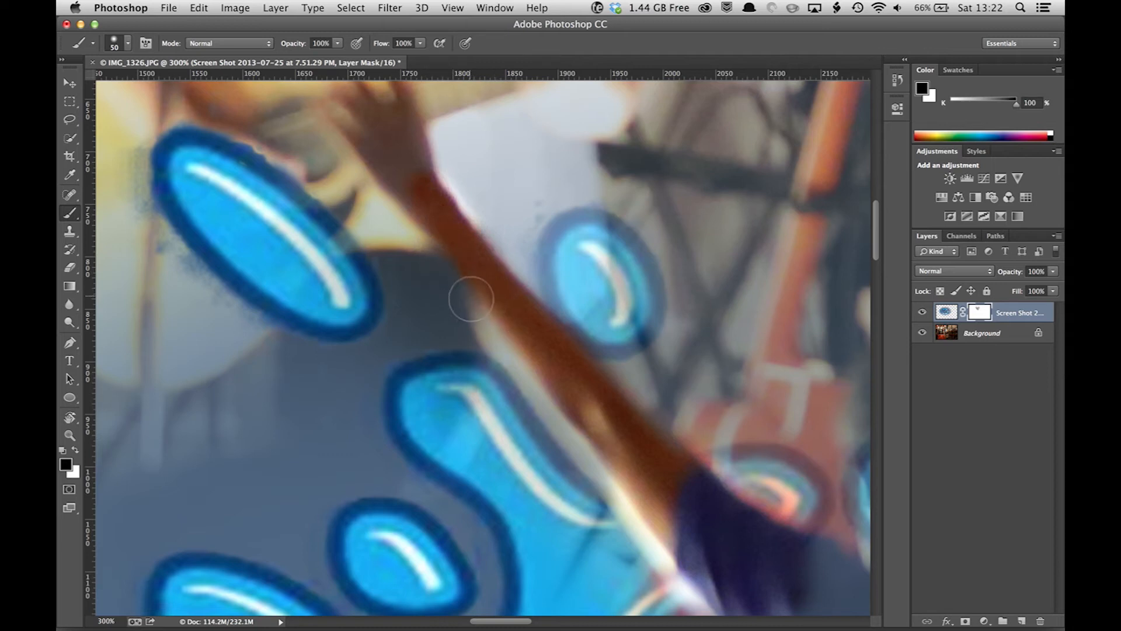
mouse_move(423, 188)
left_mouse_down()
mouse_move(352, 113)
mouse_move(385, 149)
mouse_move(400, 117)
mouse_move(400, 159)
mouse_move(429, 205)
mouse_move(418, 172)
mouse_move(350, 113)
left_mouse_up()
left_click_drag(672, 460, 622, 423)
Mask the logo off the worshipper's raised right arm and hand, refining the edges with a 30 px brush.
scroll(735, 405, "right", 15)
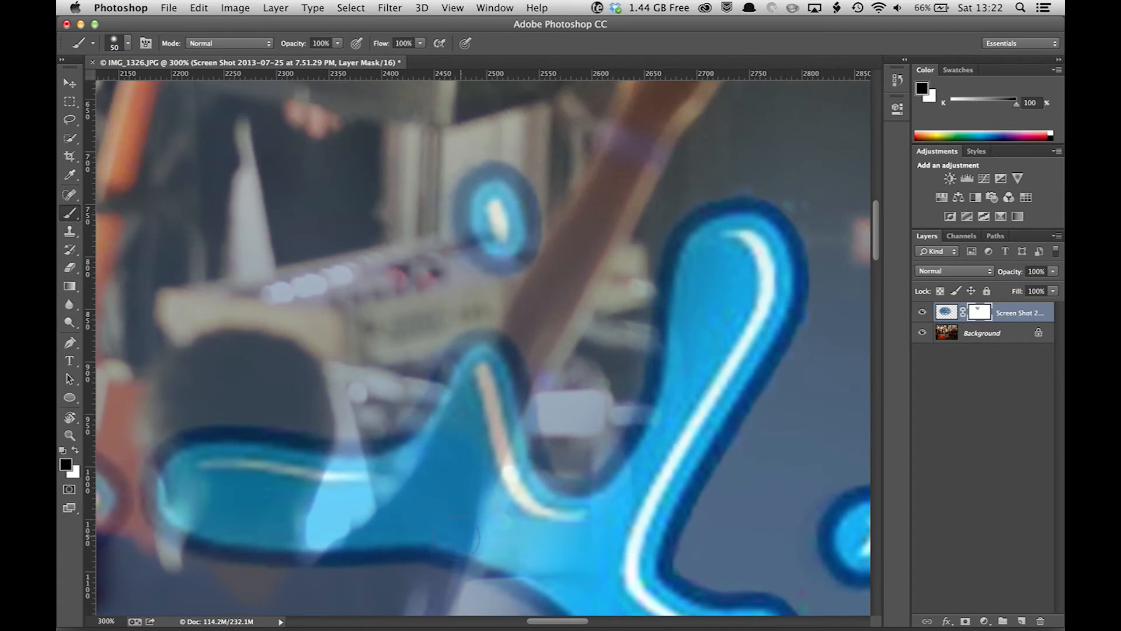
mouse_move(455, 536)
left_mouse_down()
mouse_move(346, 566)
mouse_move(445, 556)
mouse_move(446, 576)
mouse_move(437, 579)
mouse_move(415, 532)
mouse_move(389, 531)
mouse_move(462, 451)
mouse_move(436, 539)
mouse_move(471, 483)
mouse_move(453, 556)
mouse_move(483, 419)
mouse_move(523, 354)
mouse_move(492, 446)
mouse_move(495, 386)
mouse_move(457, 450)
mouse_move(499, 339)
mouse_move(466, 429)
mouse_move(556, 273)
mouse_move(518, 369)
mouse_move(579, 268)
mouse_move(611, 183)
mouse_move(556, 279)
mouse_move(600, 203)
mouse_move(574, 269)
mouse_move(645, 130)
left_mouse_up()
scroll(644, 130, "up", 5)
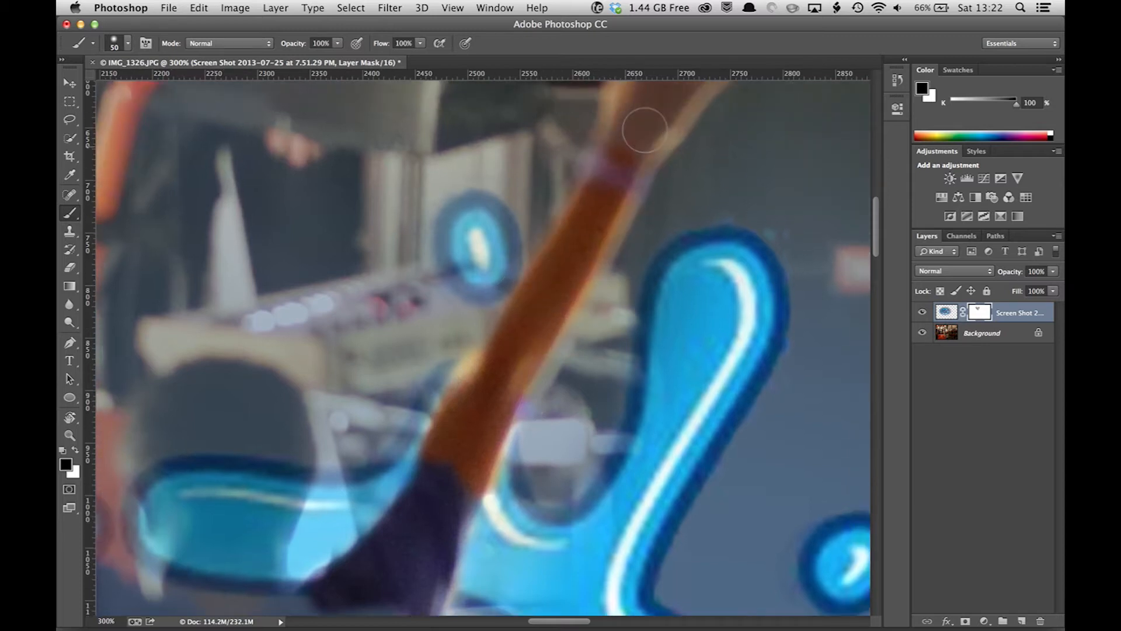
mouse_move(642, 145)
left_mouse_down()
mouse_move(610, 265)
mouse_move(606, 201)
mouse_move(617, 247)
mouse_move(682, 161)
mouse_move(658, 222)
mouse_move(666, 182)
mouse_move(637, 149)
mouse_move(647, 96)
mouse_move(625, 177)
mouse_move(681, 161)
mouse_move(656, 144)
mouse_move(686, 151)
mouse_move(681, 188)
left_mouse_up()
key("[")
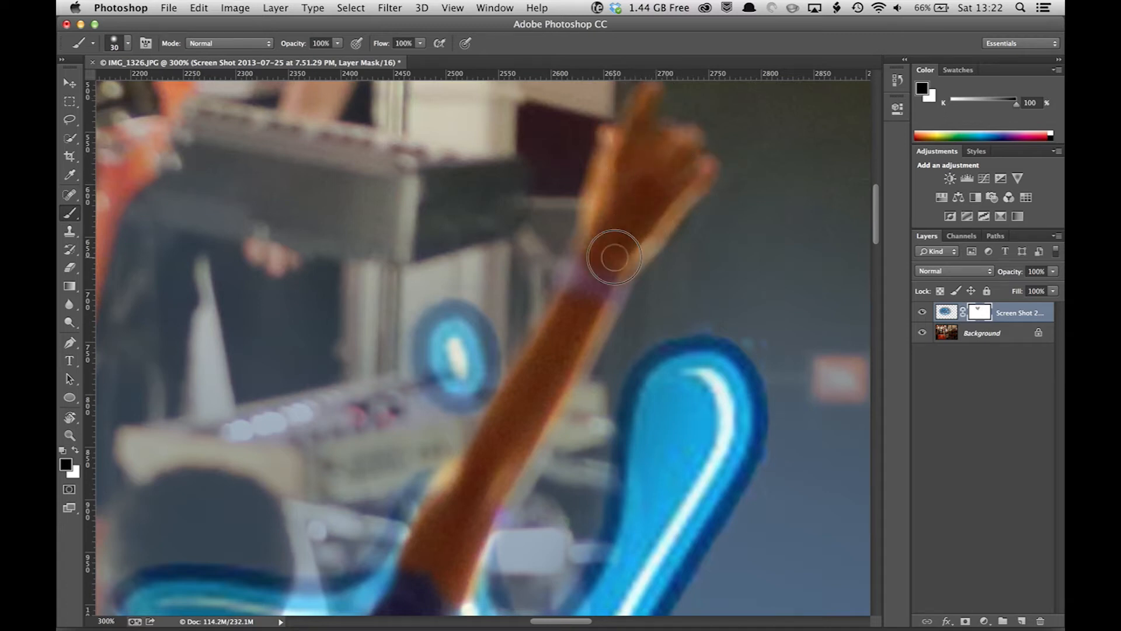
mouse_move(539, 397)
left_mouse_down()
mouse_move(465, 556)
mouse_move(499, 483)
mouse_move(478, 531)
mouse_move(464, 478)
mouse_move(433, 518)
mouse_move(456, 546)
mouse_move(446, 581)
left_mouse_up()
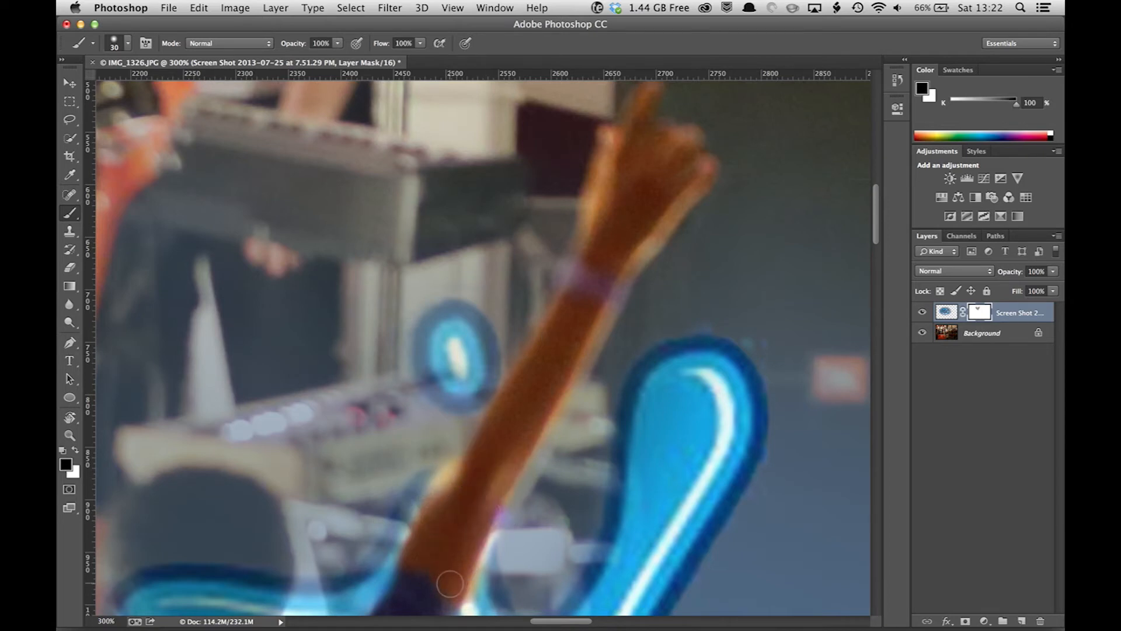
Mask the logo off the worshipper's right sleeve, neck and head, enlarging the brush as needed.
scroll(449, 584, "down", 1)
scroll(448, 584, "down", 10)
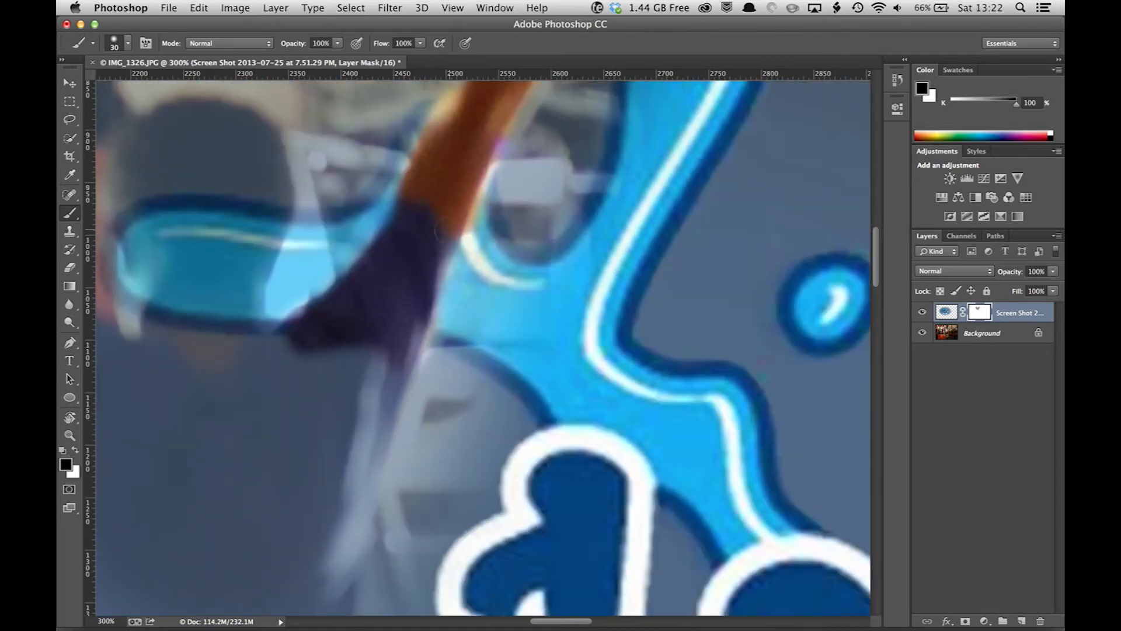
mouse_move(437, 264)
left_mouse_down()
mouse_move(420, 325)
mouse_move(438, 137)
mouse_move(380, 253)
left_mouse_up()
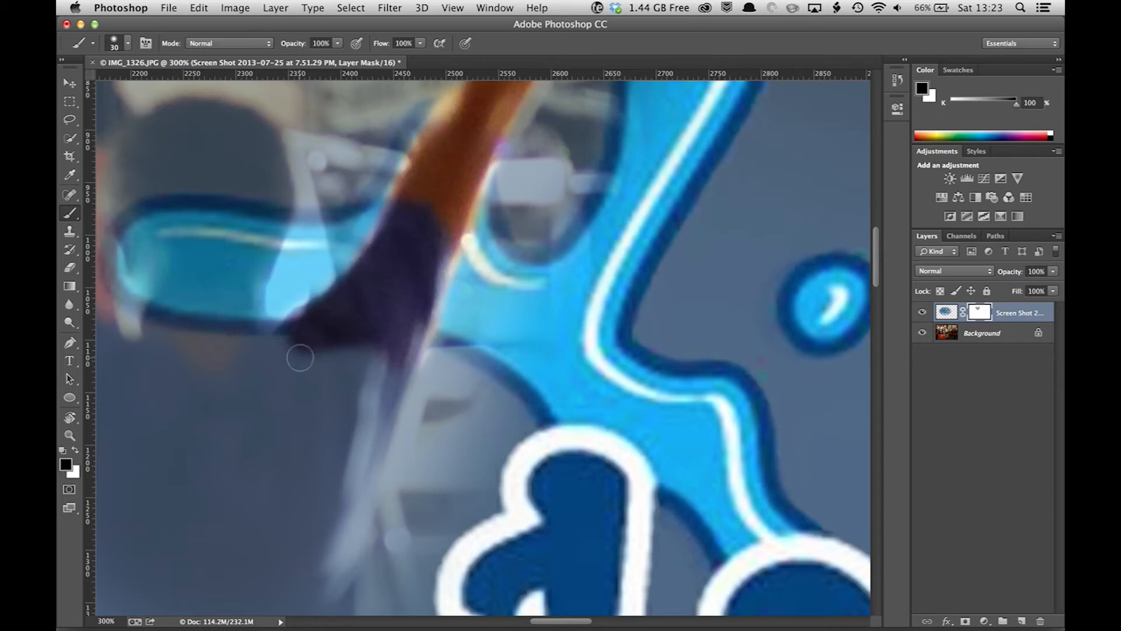
scroll(299, 357, "left", 5)
mouse_move(295, 324)
left_mouse_down()
mouse_move(281, 251)
mouse_move(310, 275)
mouse_move(321, 264)
mouse_move(356, 310)
mouse_move(388, 180)
mouse_move(341, 142)
mouse_move(295, 187)
mouse_move(294, 287)
mouse_move(296, 187)
mouse_move(383, 156)
mouse_move(368, 268)
mouse_move(328, 334)
mouse_move(315, 291)
mouse_move(402, 263)
left_mouse_up()
key("bracketright")
key("bracketright")
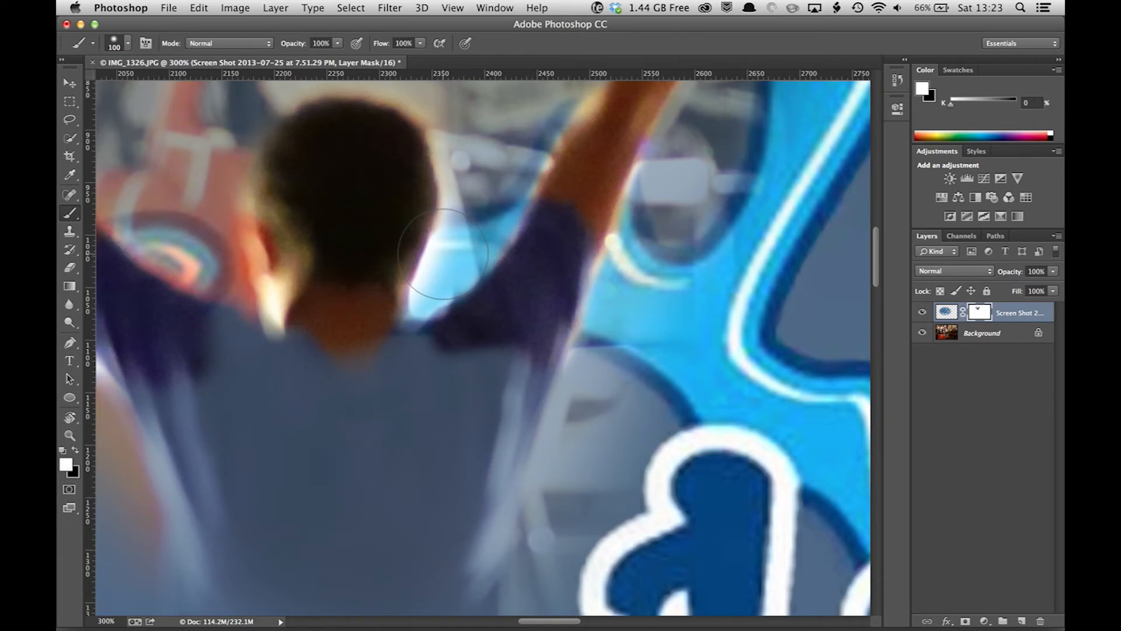
Restore the logo between the worshipper's head and right sleeve with a 40 px white brush, lowering the opacity to 40%.
mouse_move(449, 258)
left_mouse_down()
mouse_move(428, 302)
mouse_move(457, 232)
left_mouse_up()
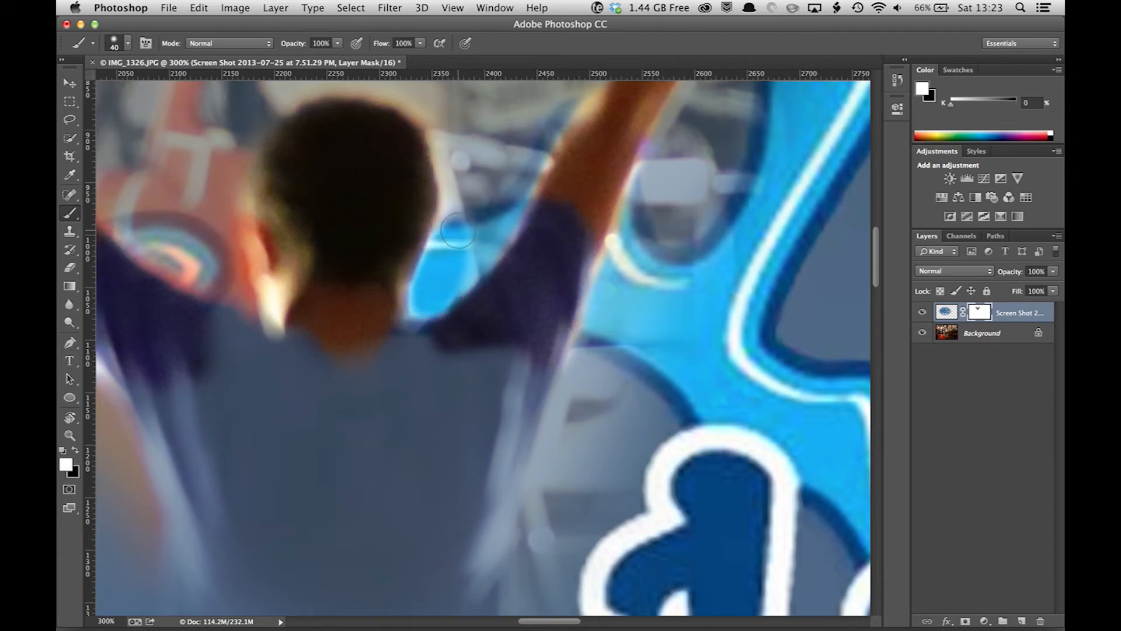
key("super+z")
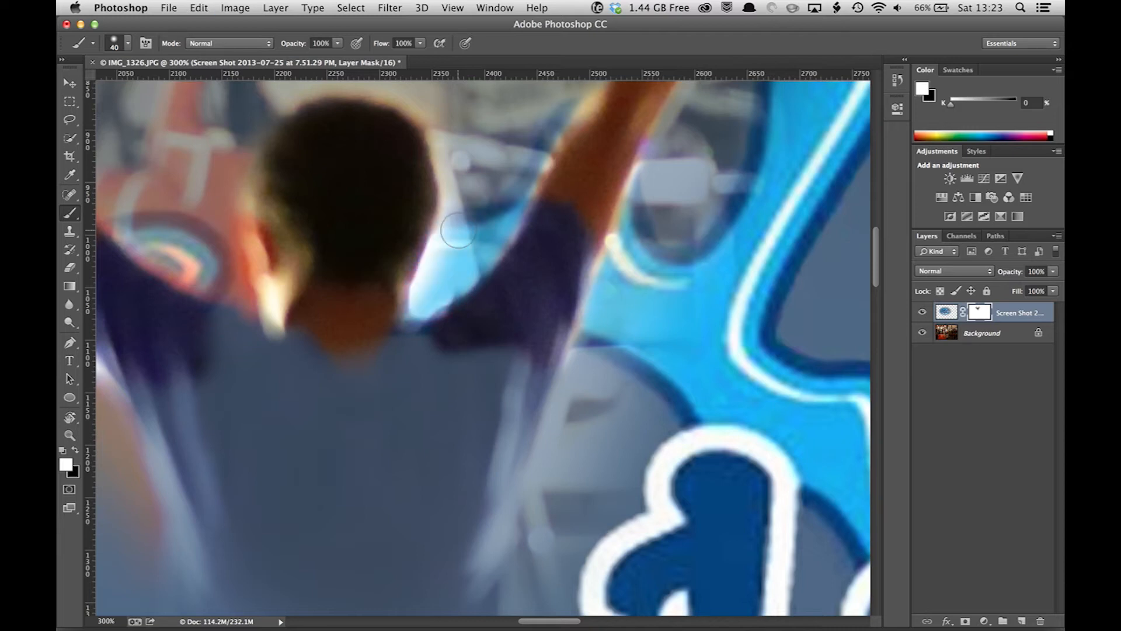
mouse_move(458, 232)
left_mouse_down()
mouse_move(433, 261)
mouse_move(431, 296)
mouse_move(463, 210)
mouse_move(434, 113)
left_mouse_up()
Mask the logo further off the worshipper's left sleeve and upper arm with a 40 px black brush at 40% opacity.
scroll(199, 257, "left", 10)
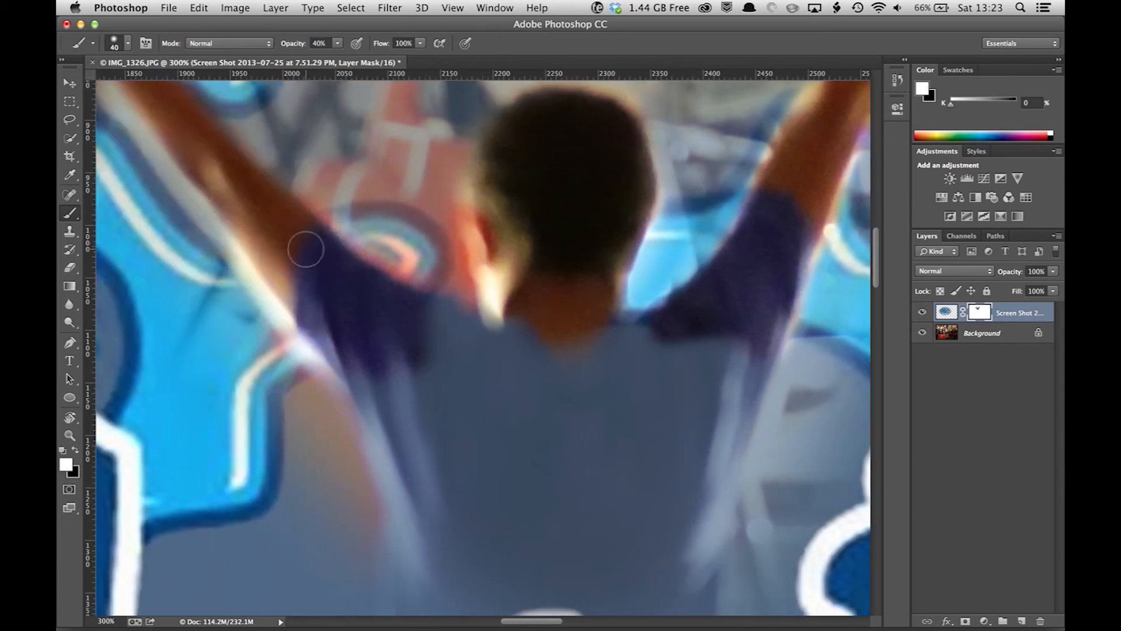
key("x")
mouse_move(328, 331)
left_mouse_down()
mouse_move(272, 255)
mouse_move(318, 318)
mouse_move(334, 269)
mouse_move(324, 262)
mouse_move(386, 322)
left_mouse_up()
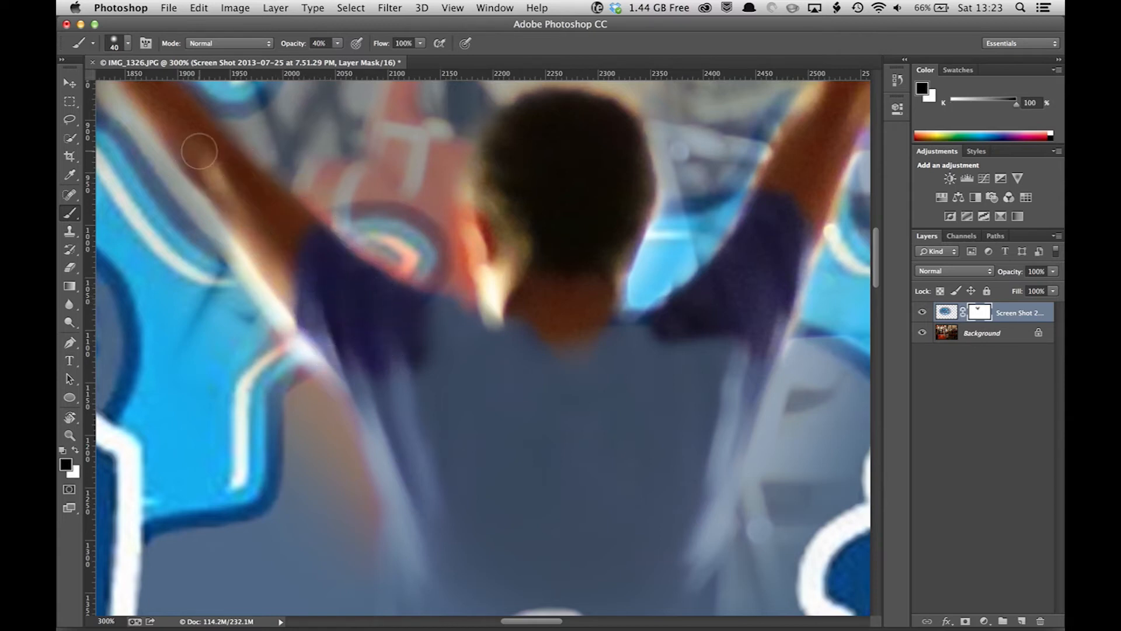
scroll(199, 152, "up", 3)
scroll(199, 152, "left", 2)
mouse_move(309, 301)
left_mouse_down()
mouse_move(226, 226)
mouse_move(288, 296)
mouse_move(198, 148)
mouse_move(188, 167)
left_mouse_up()
Continue the 40% opacity masking up the worshipper's left forearm to the wrist.
scroll(182, 154, "up", 1)
scroll(182, 154, "left", 1)
scroll(182, 155, "up", 5)
scroll(182, 154, "left", 2)
mouse_move(270, 428)
left_mouse_down()
mouse_move(150, 234)
mouse_move(167, 194)
mouse_move(169, 288)
mouse_move(212, 348)
mouse_move(193, 320)
mouse_move(226, 393)
mouse_move(183, 325)
mouse_move(206, 348)
mouse_move(140, 210)
left_mouse_up()
scroll(175, 270, "down", 5)
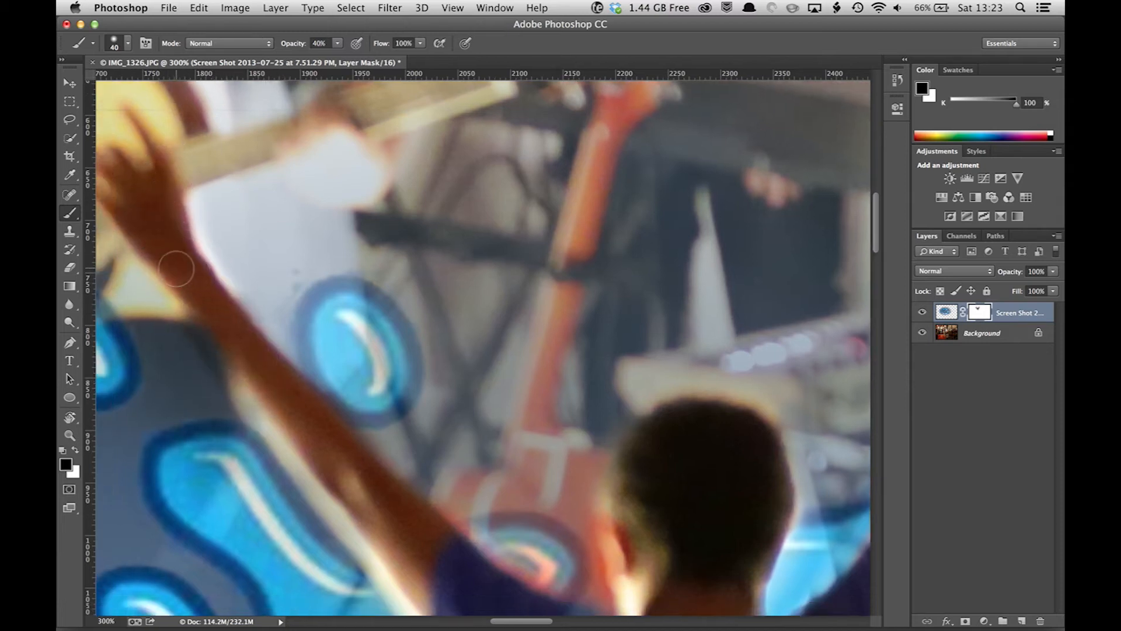
scroll(176, 269, "left", 5)
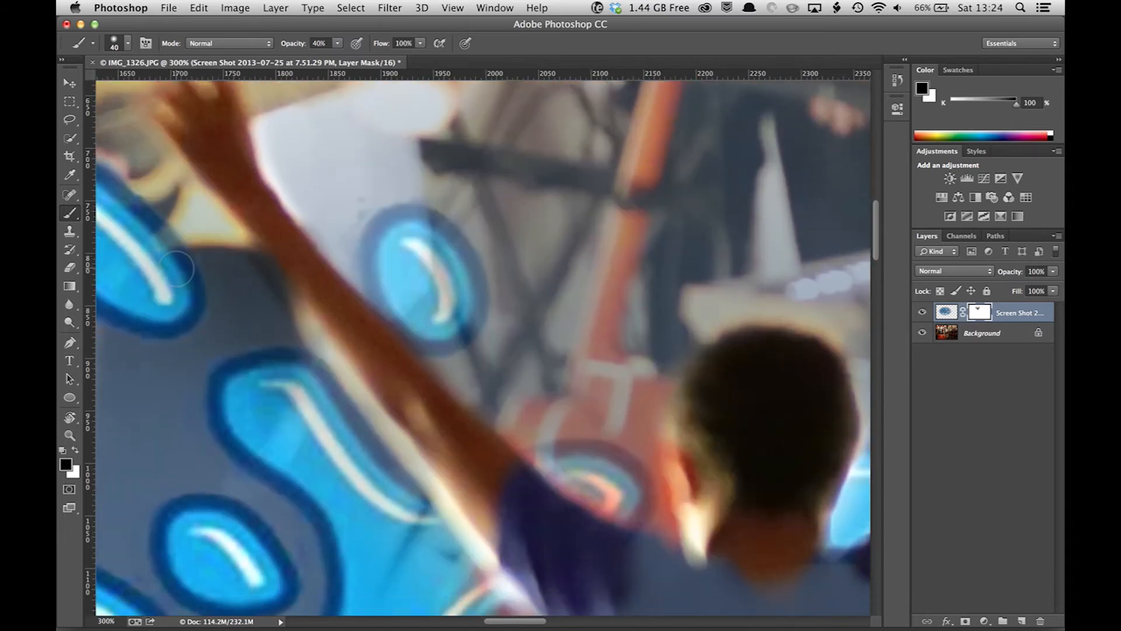
Examine the whole composite, checking the masked edges around the worshipper's arms, head and shoulders.
key("super+0")
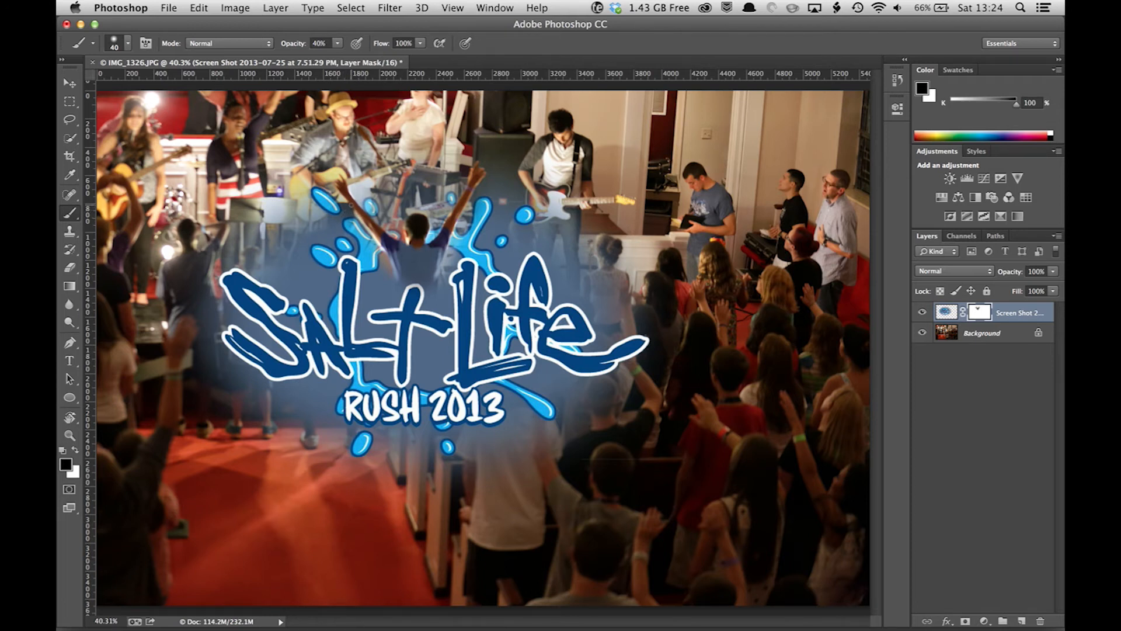
key("super+equal")
key("super+equal")
key("super+equal")
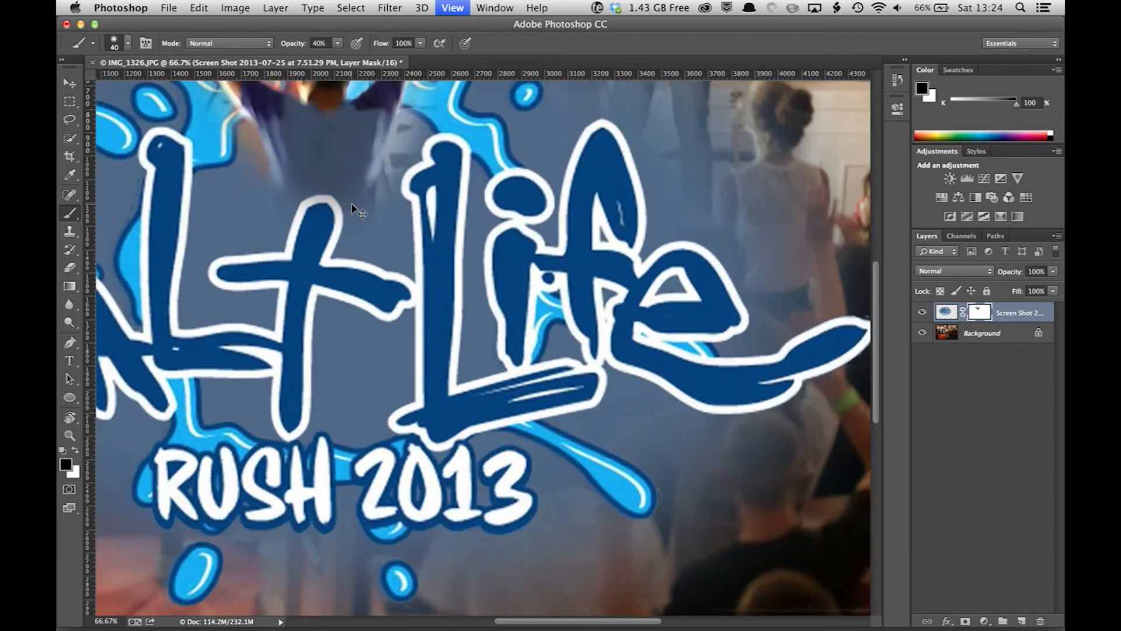
scroll(352, 205, "up", 7)
scroll(352, 204, "left", 10)
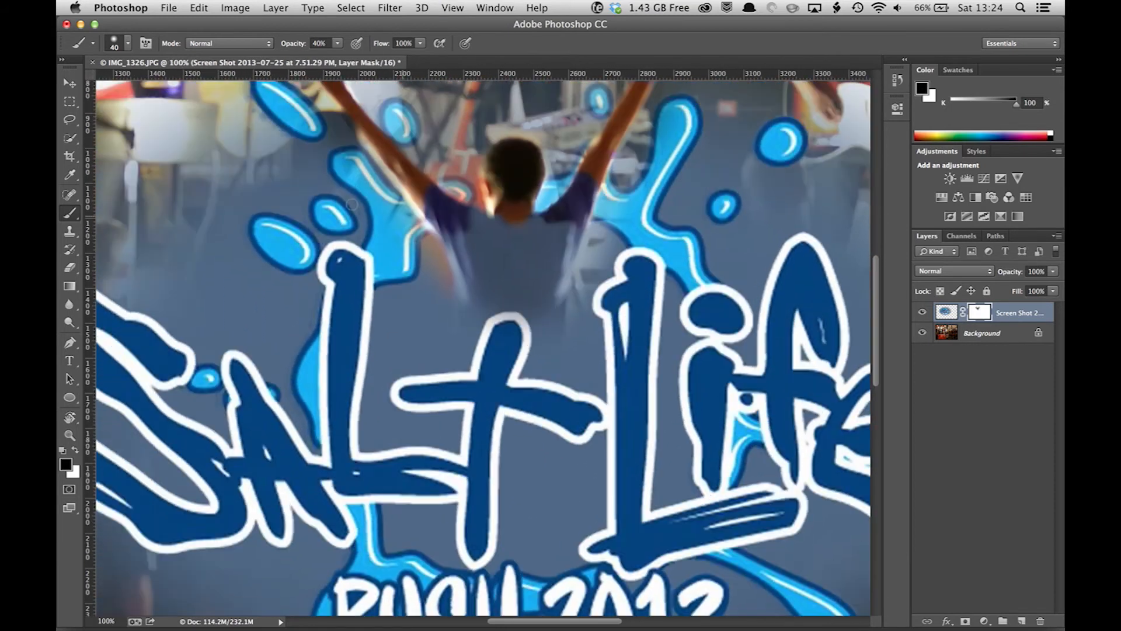
scroll(609, 269, "up", 2)
scroll(610, 269, "left", 5)
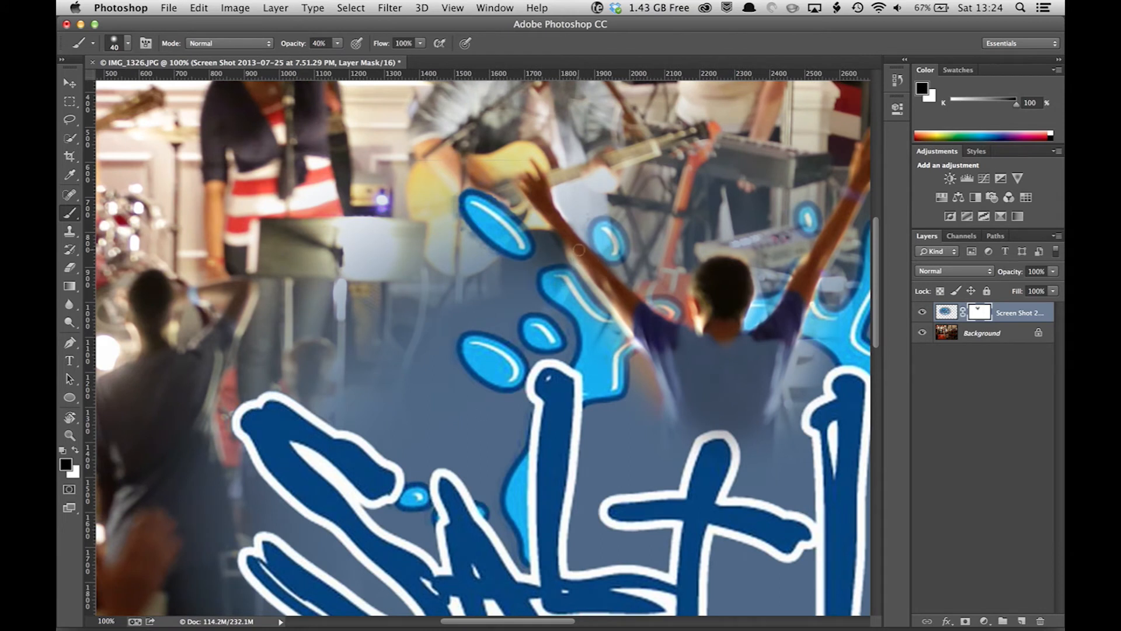
Clean up the lower edge of the worshipper's left forearm on the Background layer with a 60 px Clone Stamp.
key("super+plus")
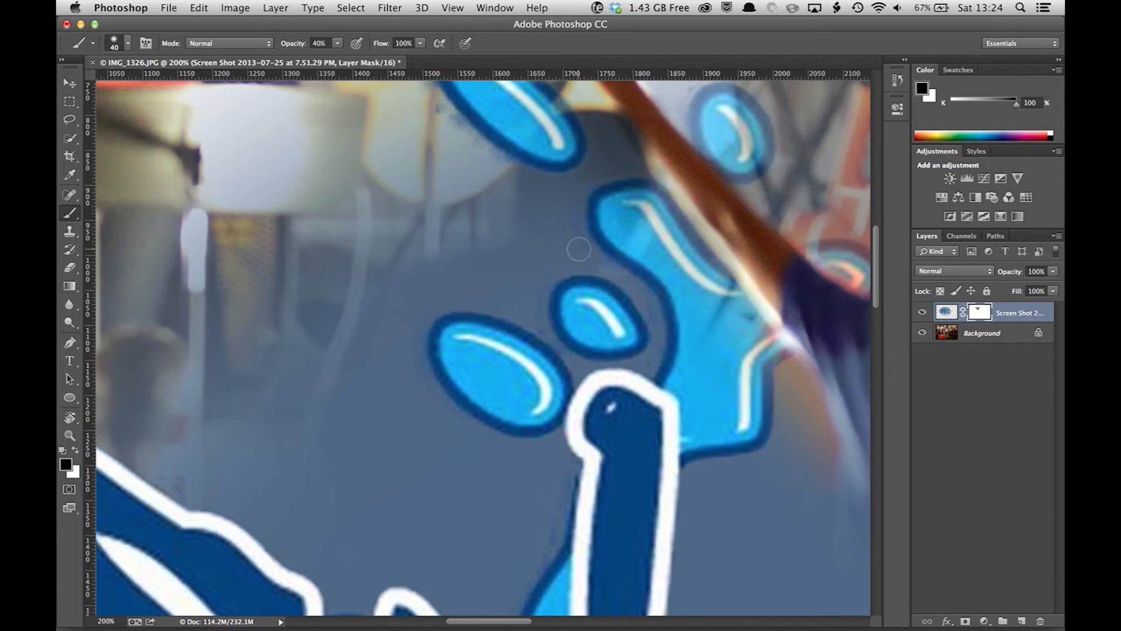
scroll(579, 250, "up", 4)
scroll(579, 249, "right", 3)
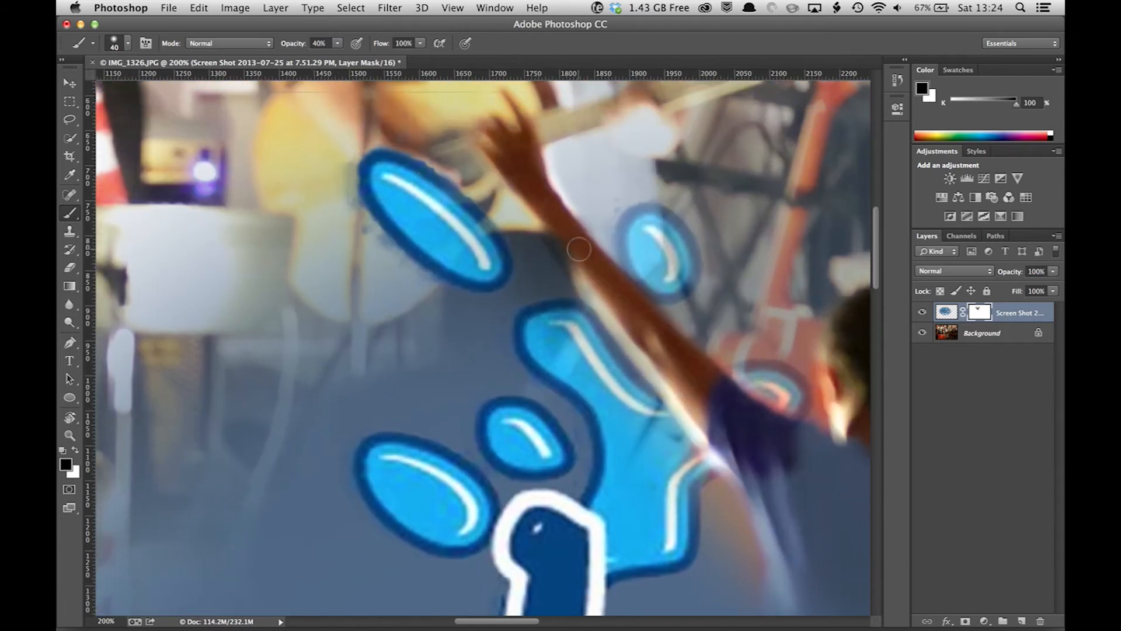
key("s")
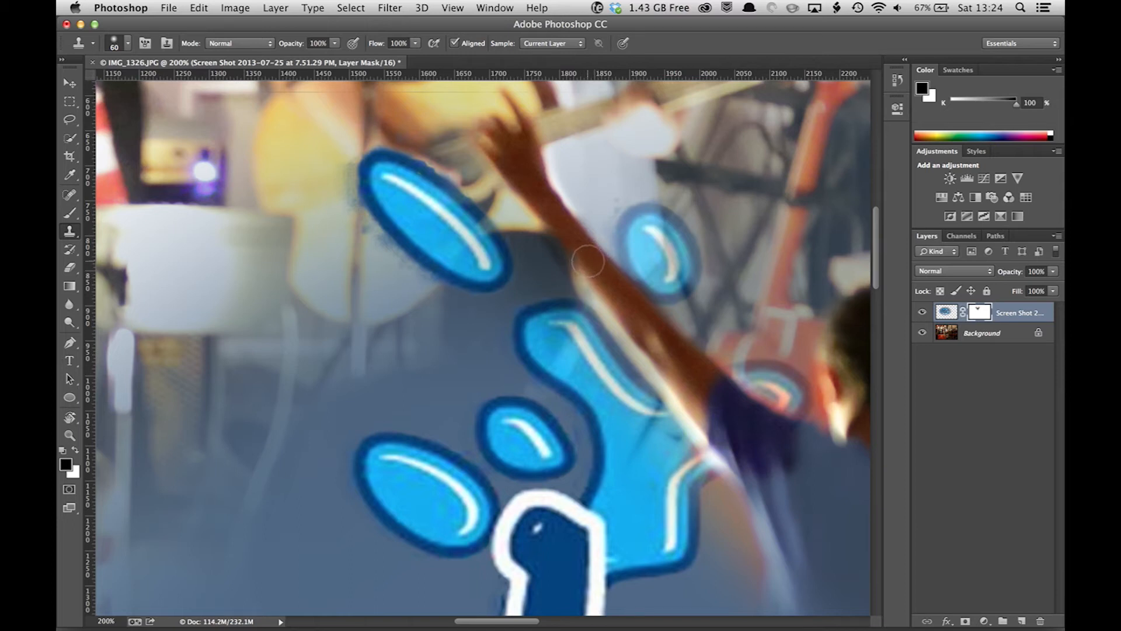
left_click(996, 337)
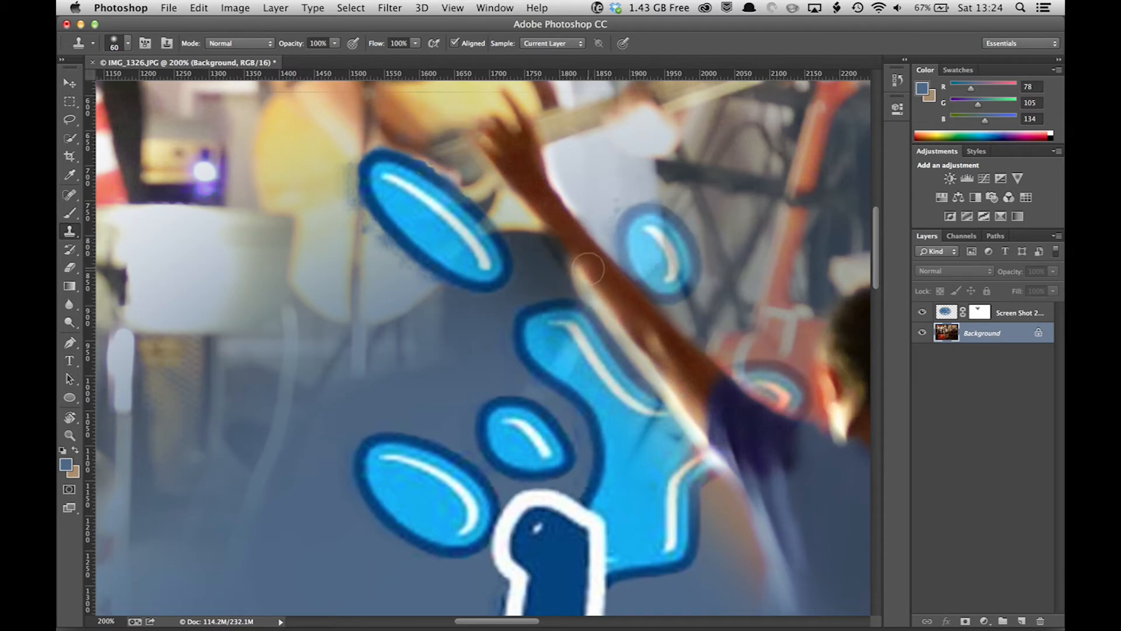
left_click(588, 269)
left_click_drag(588, 268, 562, 227)
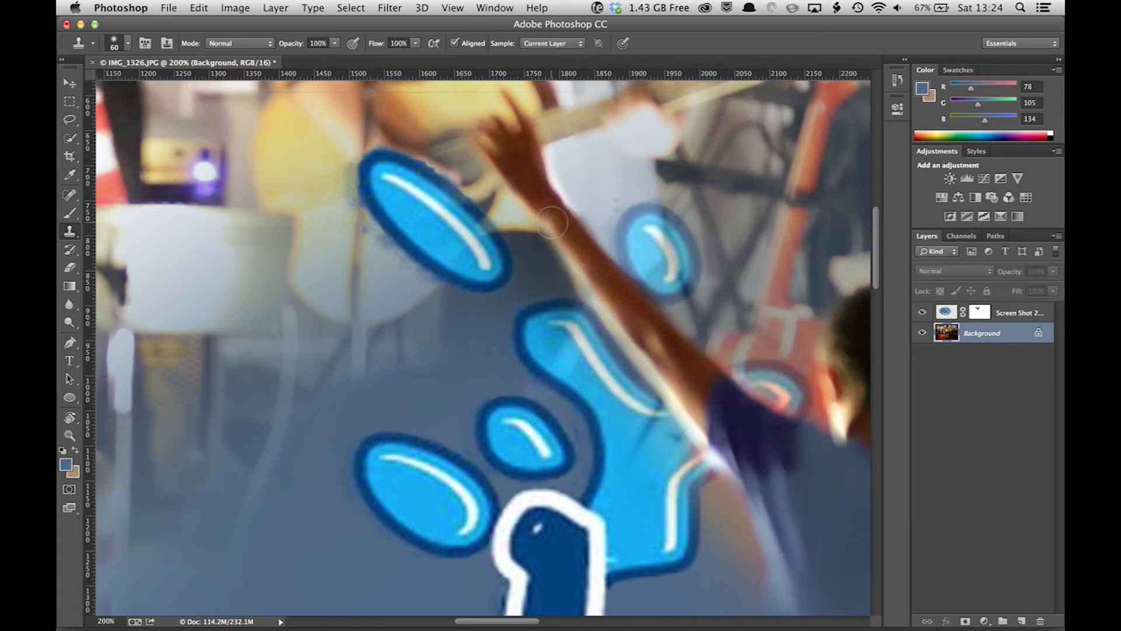
Mask out the two small splash drops between the worshipper's raised arms on the logo's layer mask, using a 200 px black brush at 40% opacity.
key("super+0")
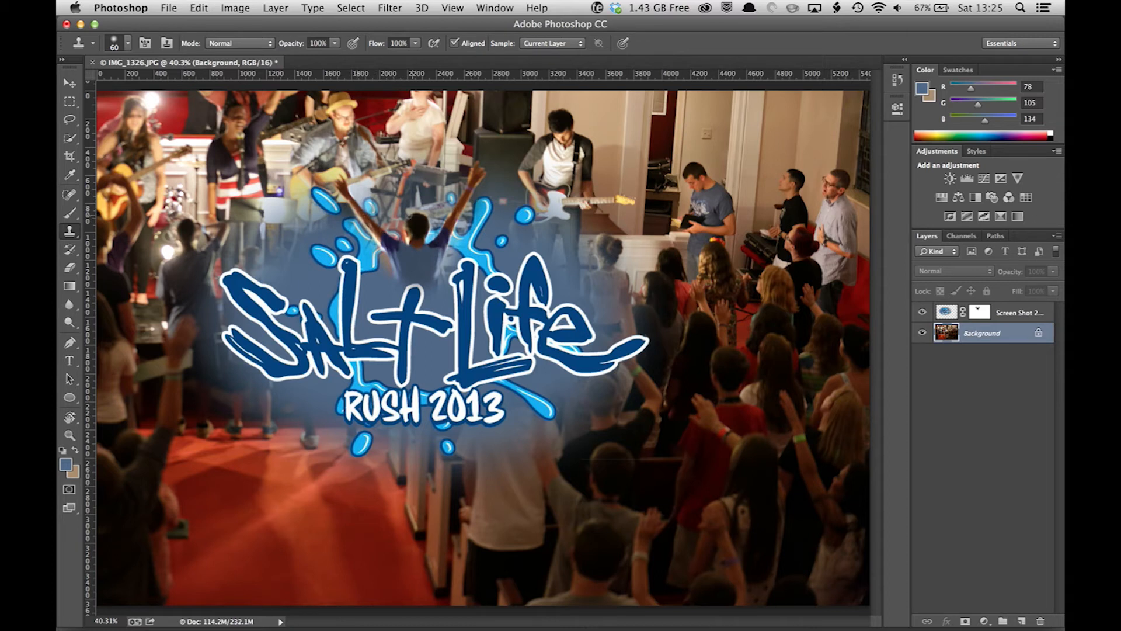
key("super+equal")
key("super+equal")
key("super+equal")
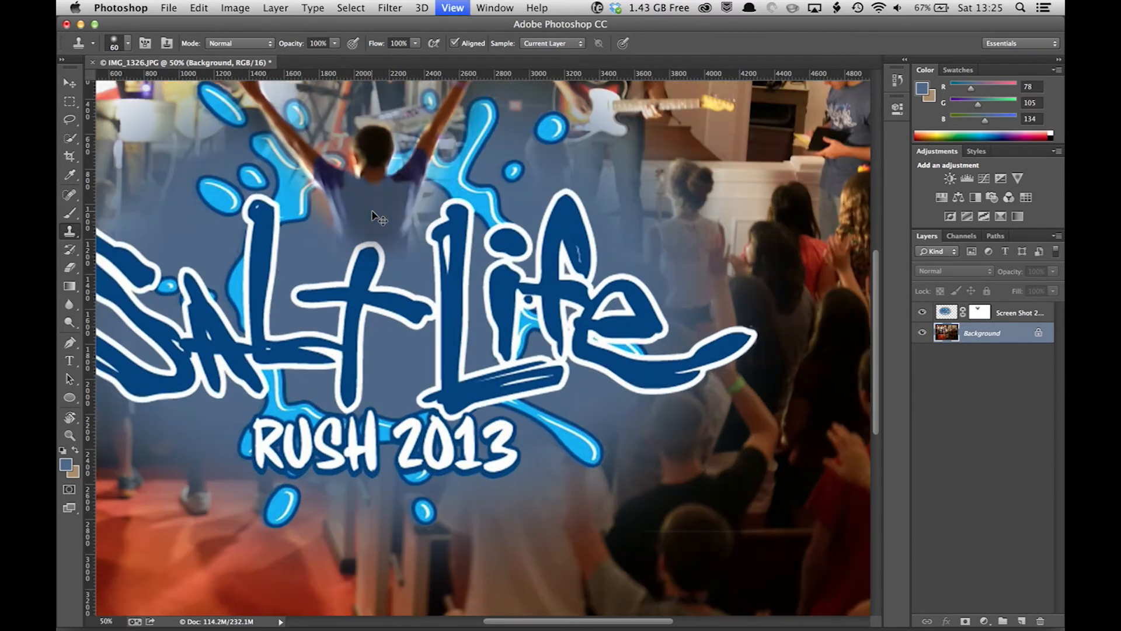
scroll(374, 217, "up", 15)
scroll(374, 217, "left", 15)
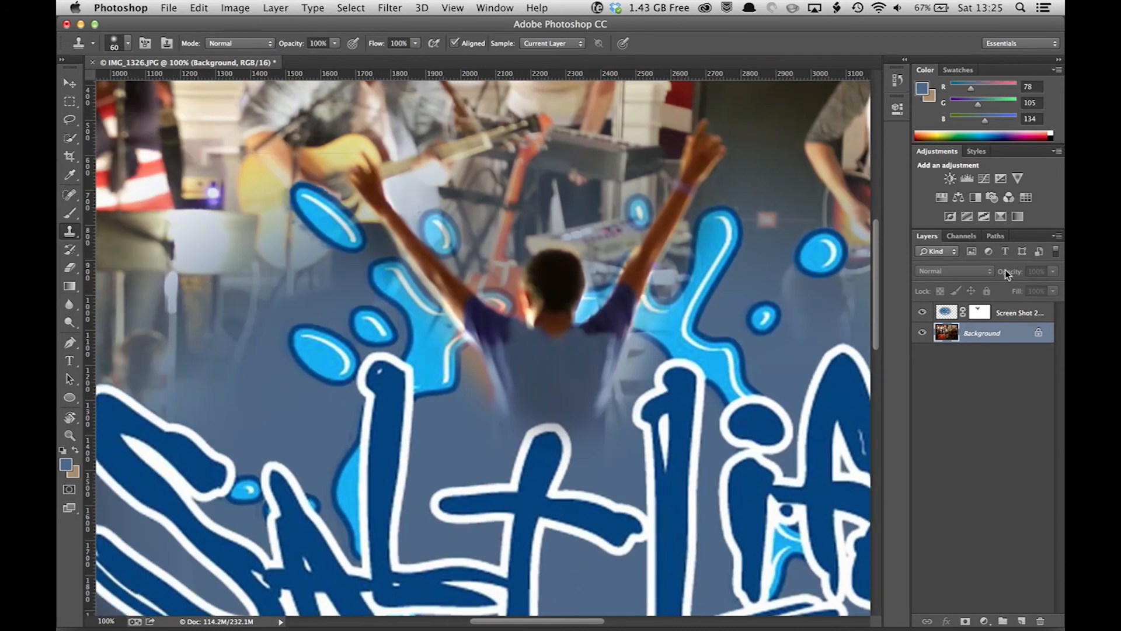
left_click(981, 313)
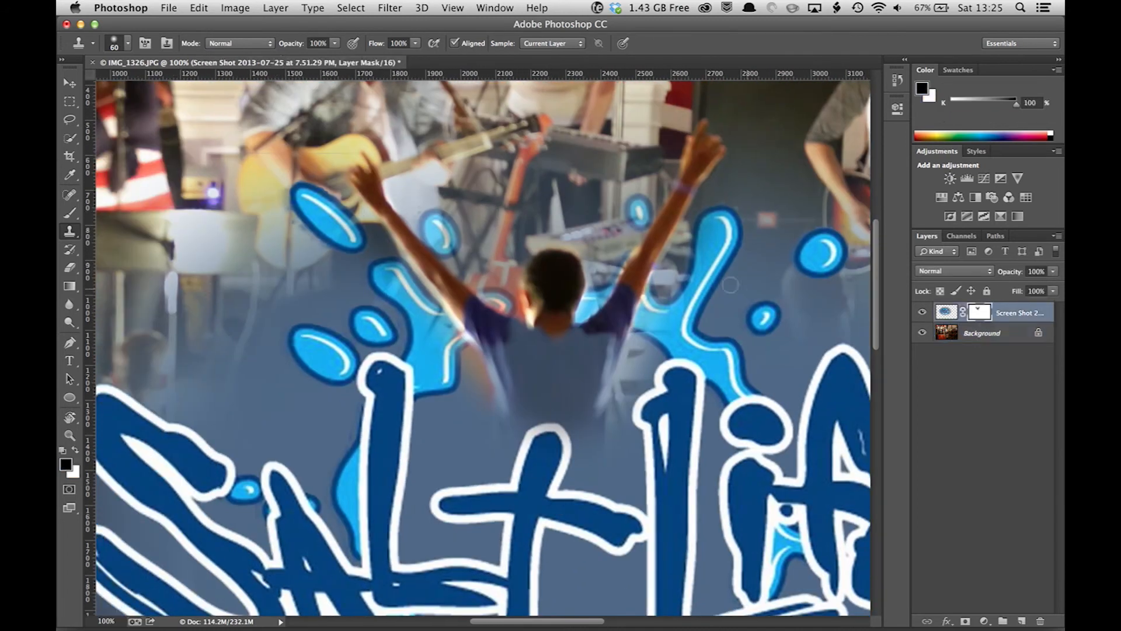
key("b")
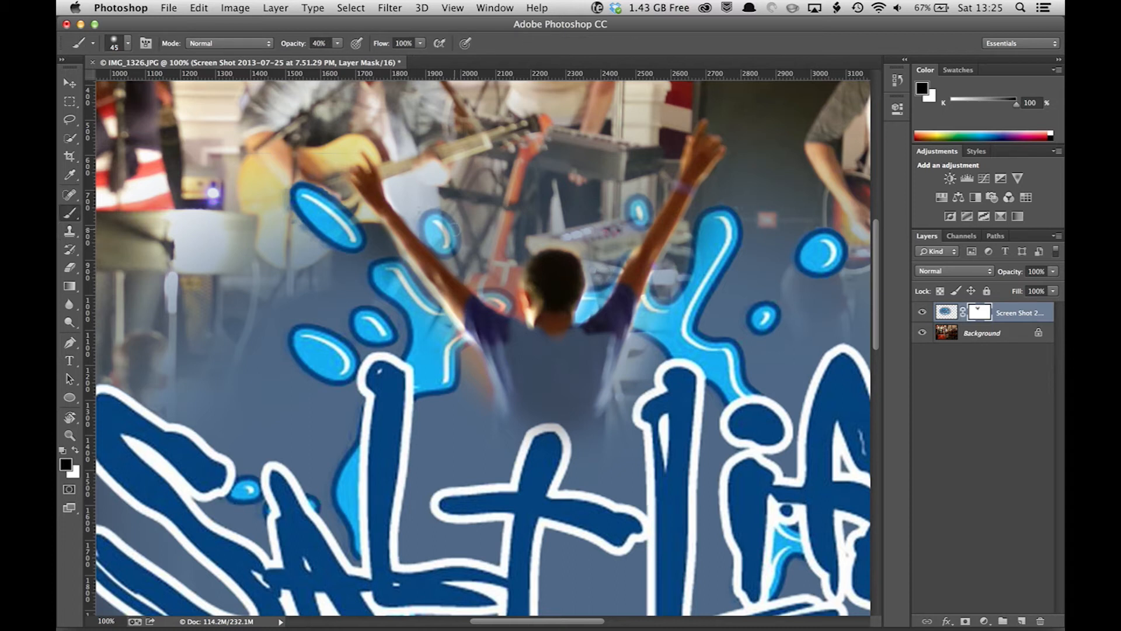
key("bracketright")
key("bracketright")
key("bracketright")
key("bracketright")
key("bracketright")
key("bracketright")
left_click(456, 228)
left_click(460, 229)
left_click(459, 229)
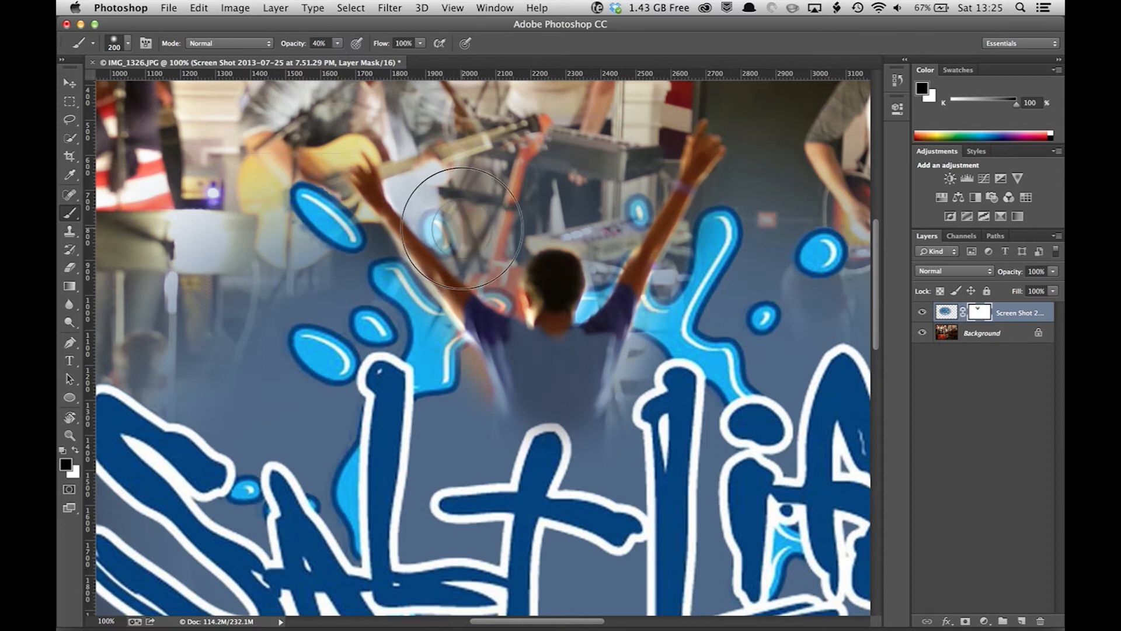
left_click(450, 225)
left_click(449, 225)
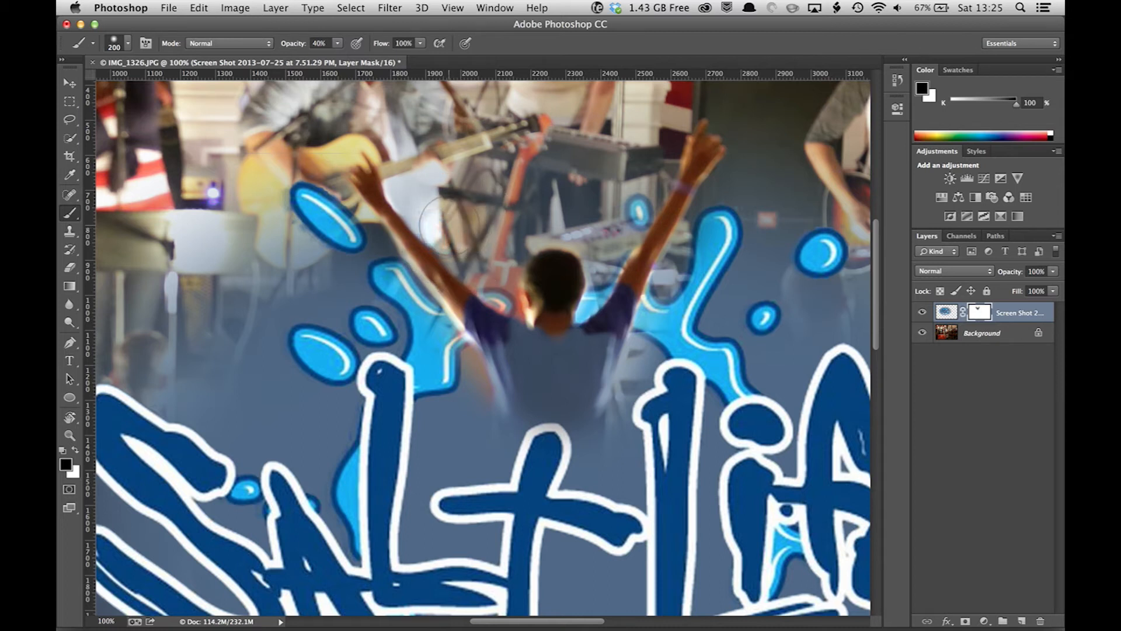
left_click(635, 211)
left_click(633, 211)
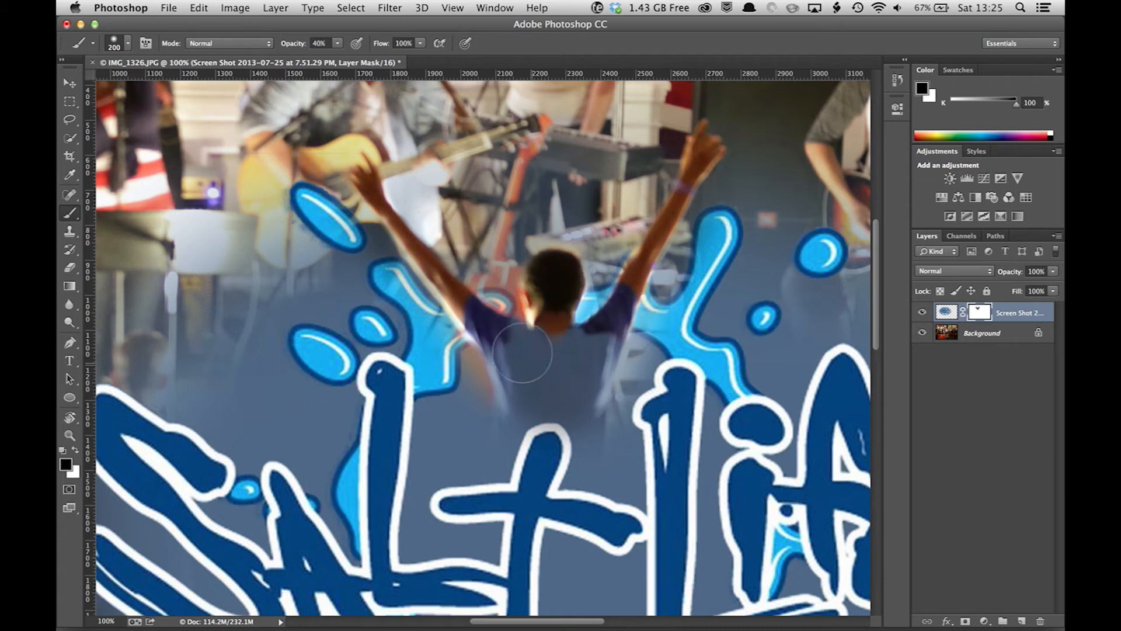
Fade the logo's glow off the worshipper's upper back with a 125 px brush, reducing the opacity to 20% and finally 10%.
key("bracketleft")
key("bracketleft")
key("bracketleft")
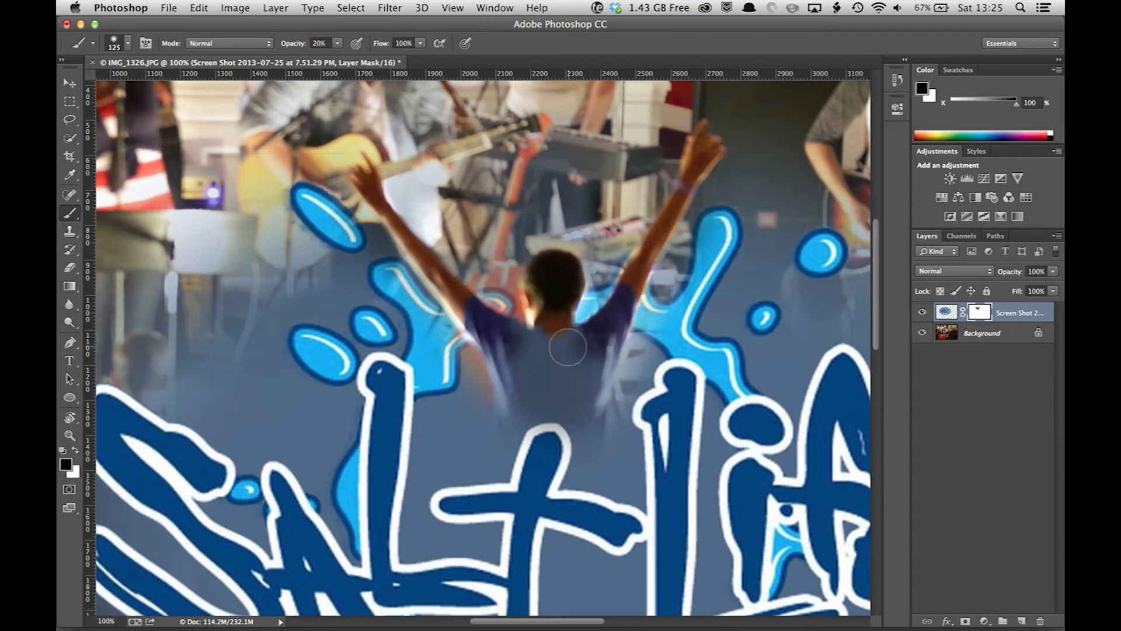
key("1")
mouse_move(568, 334)
left_mouse_down()
mouse_move(543, 337)
mouse_move(603, 339)
mouse_move(612, 362)
left_mouse_up()
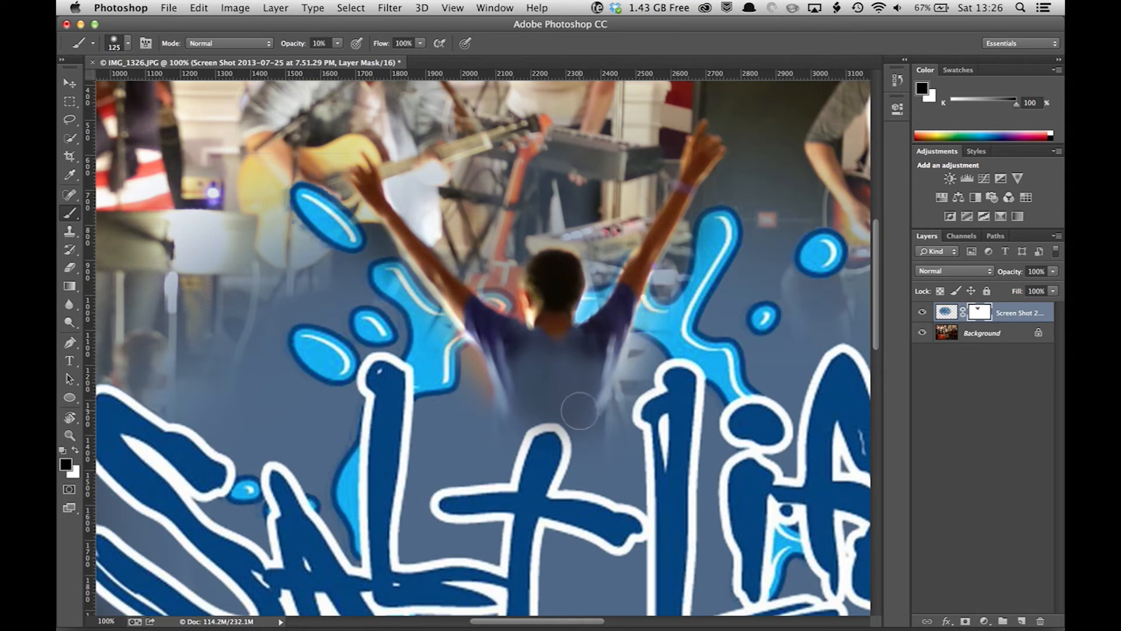
key("x")
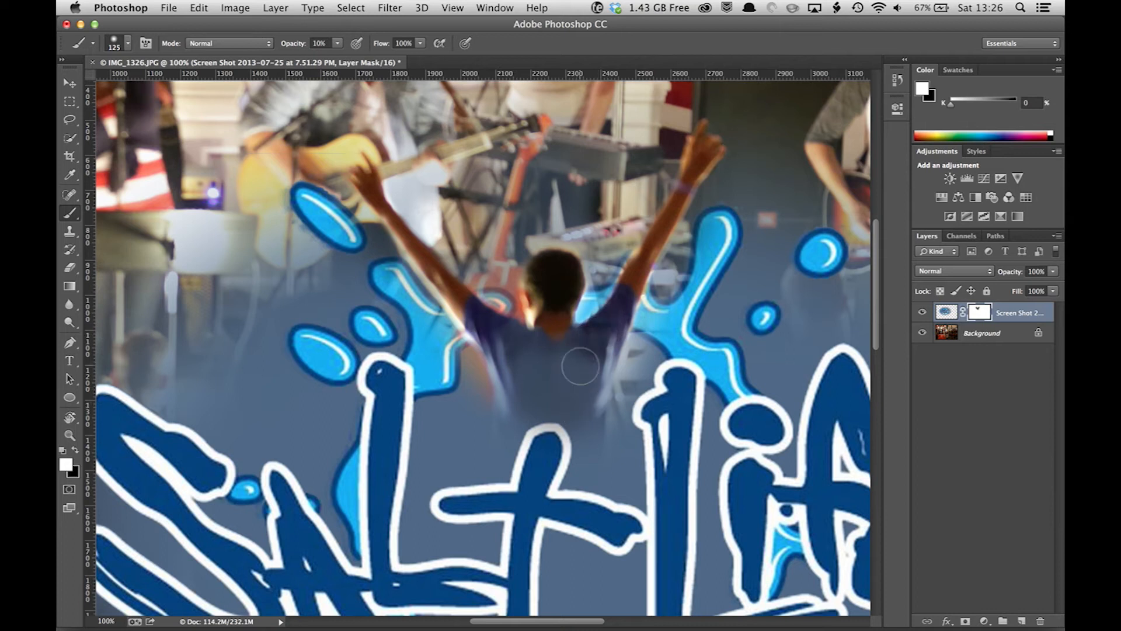
Save the finished composite and switch to Lightroom to open the edited photo in the Develop module.
key("super+0")
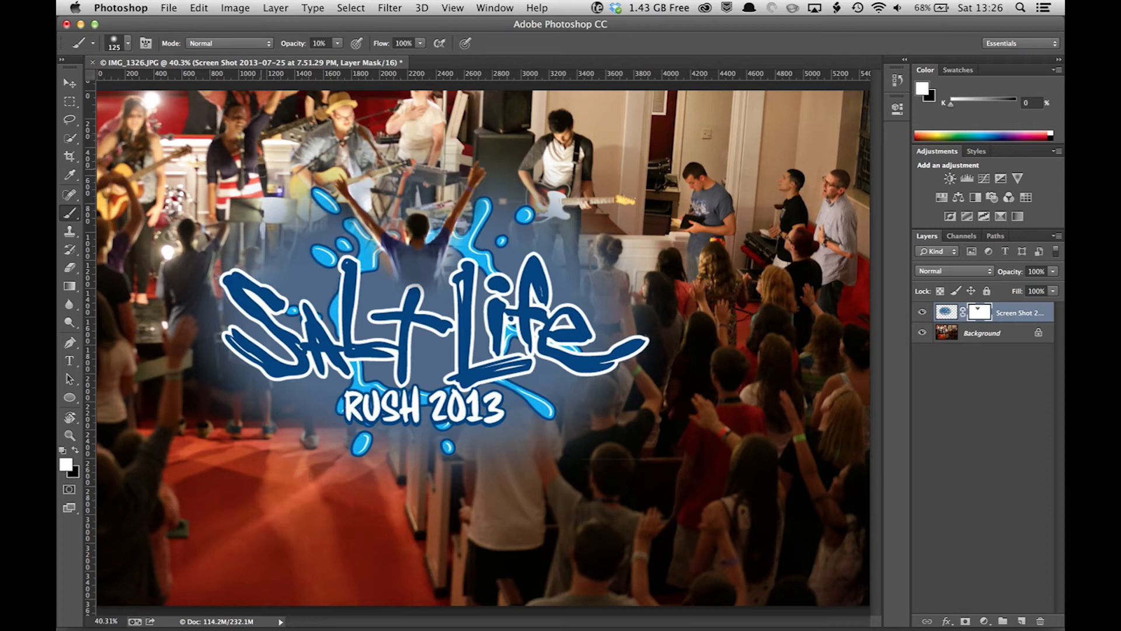
key("super+s")
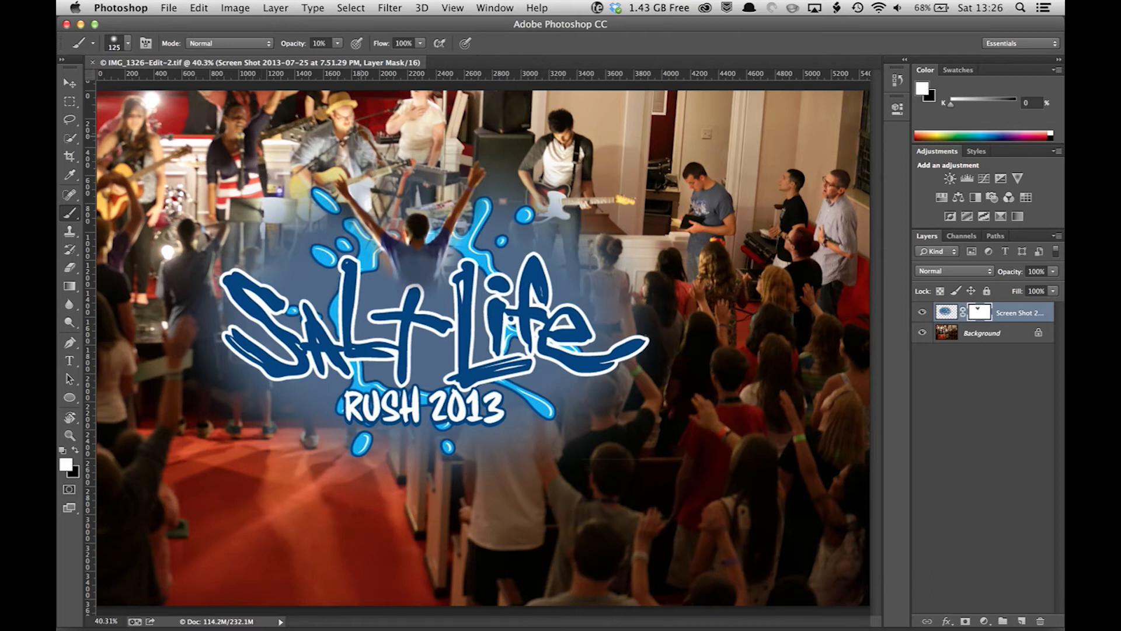
key("super+Tab")
key("super+Tab")
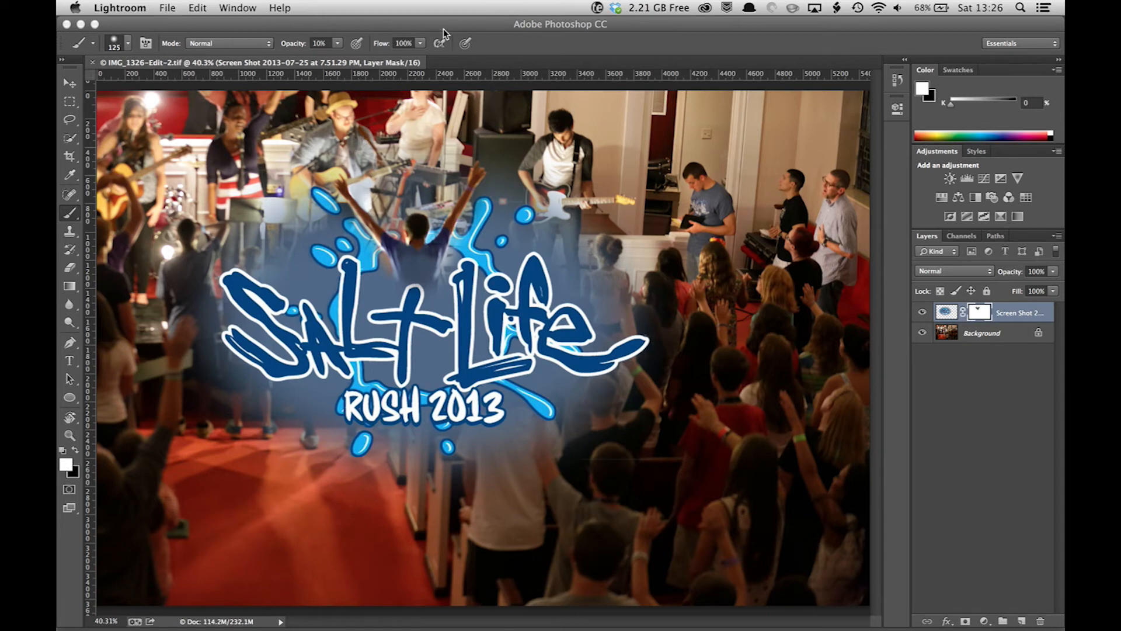
left_click(233, 8)
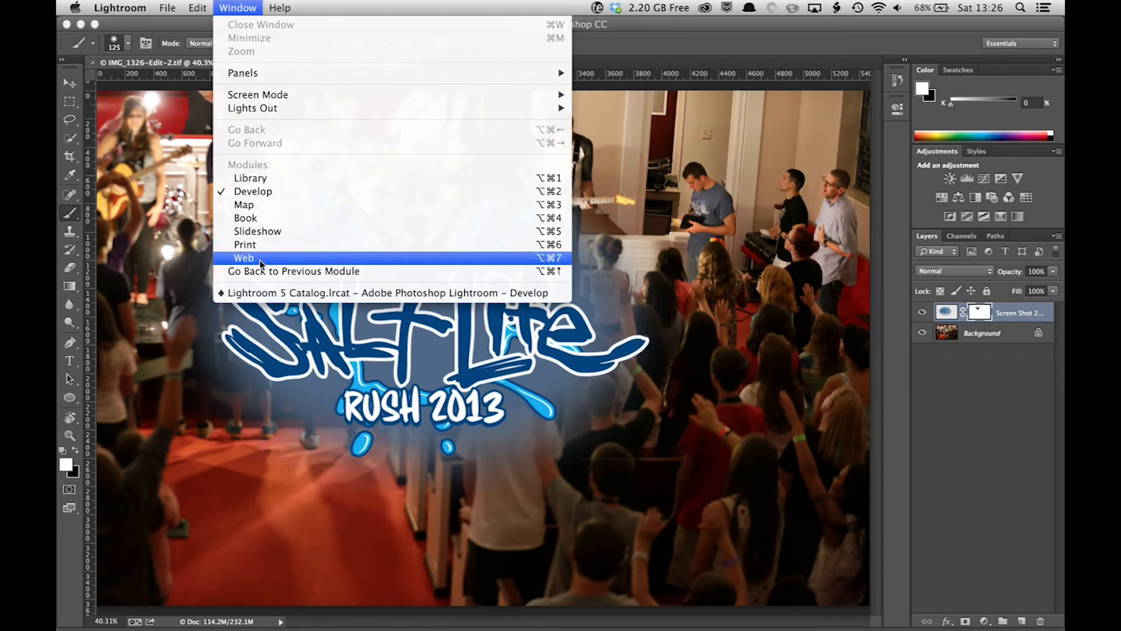
left_click(264, 292)
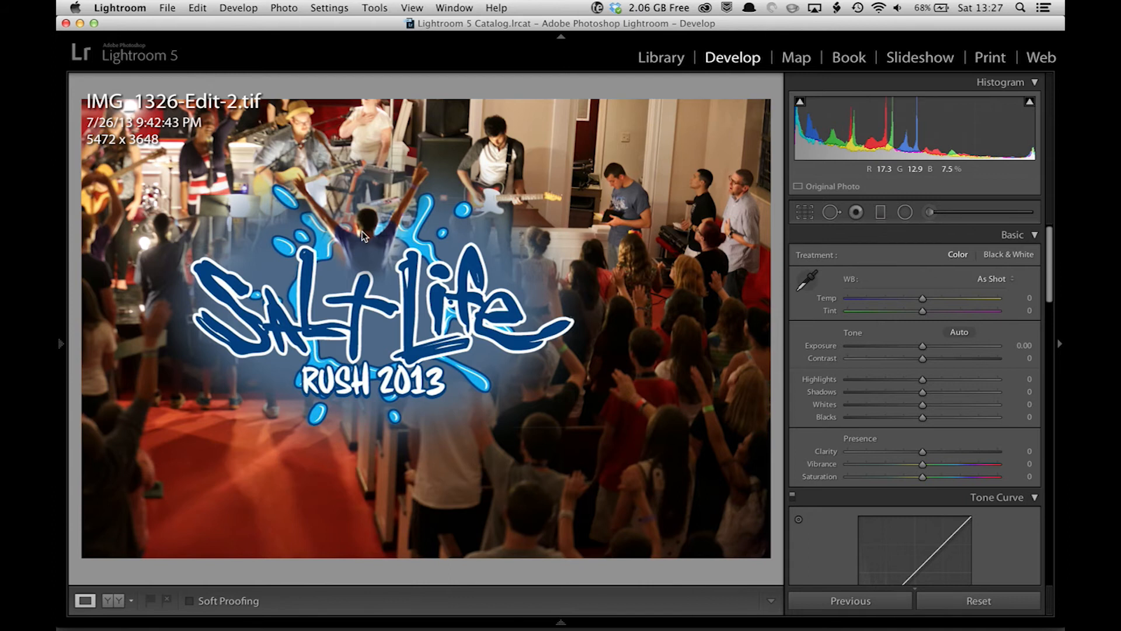
Crop the photo in around the band and the Salt Life logo to about 4206 x 2493 pixels.
key("r")
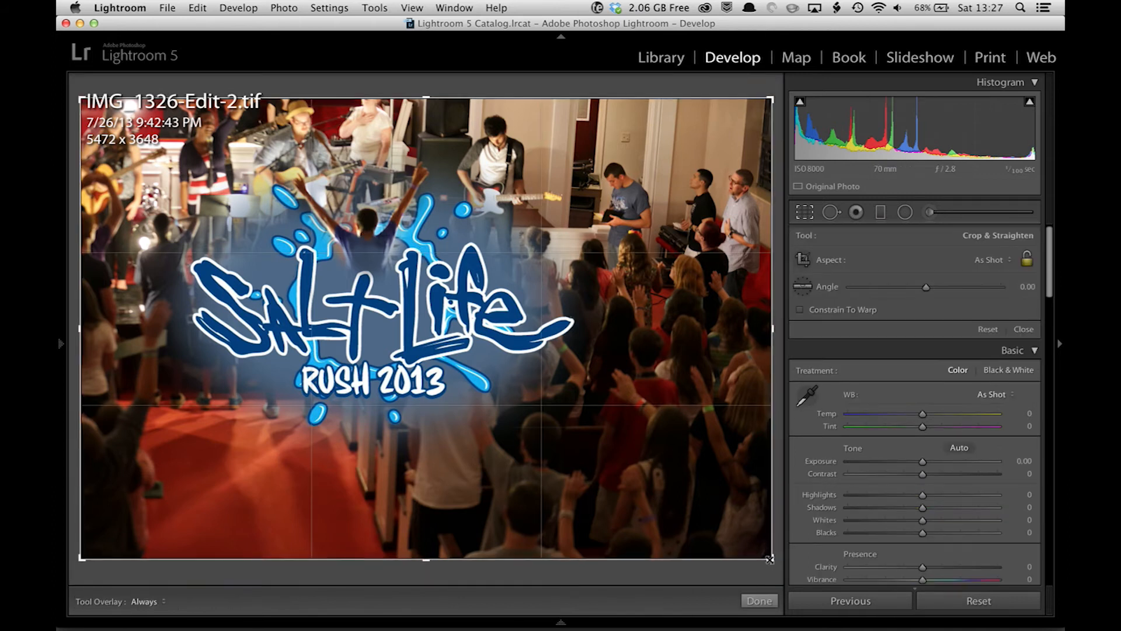
left_click_drag(769, 557, 713, 488)
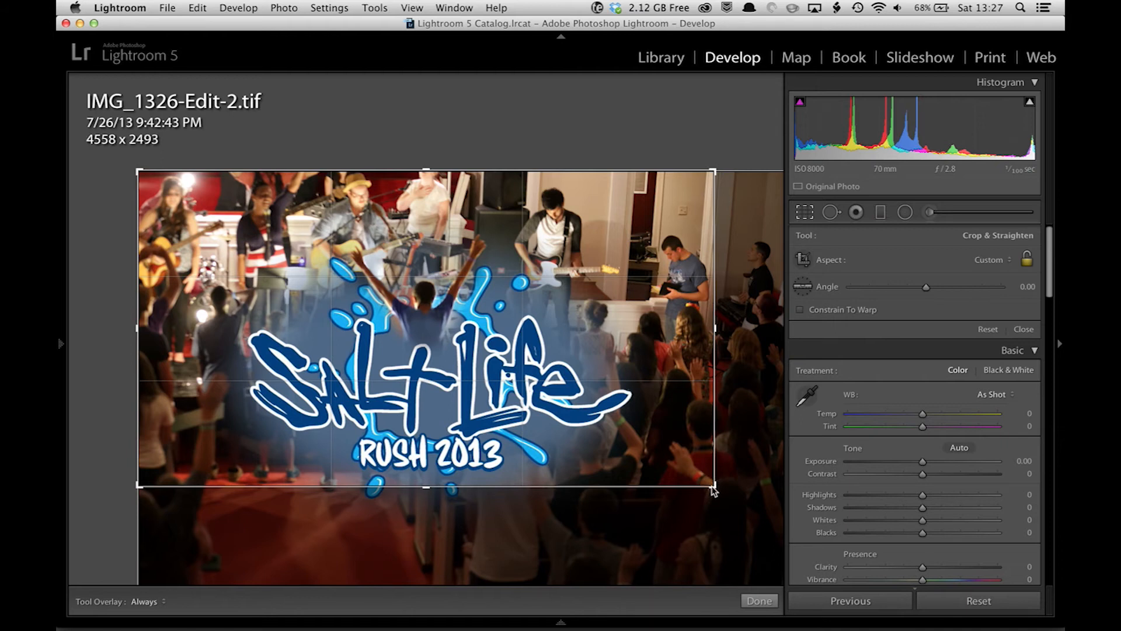
double_click(581, 385)
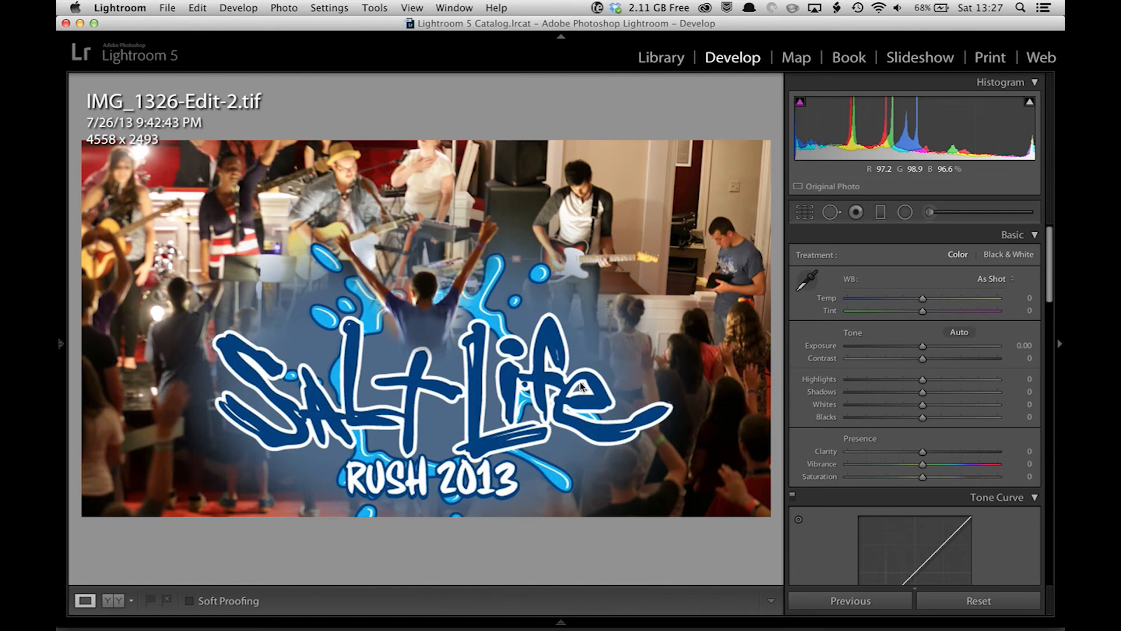
key("r")
left_click_drag(138, 327, 159, 327)
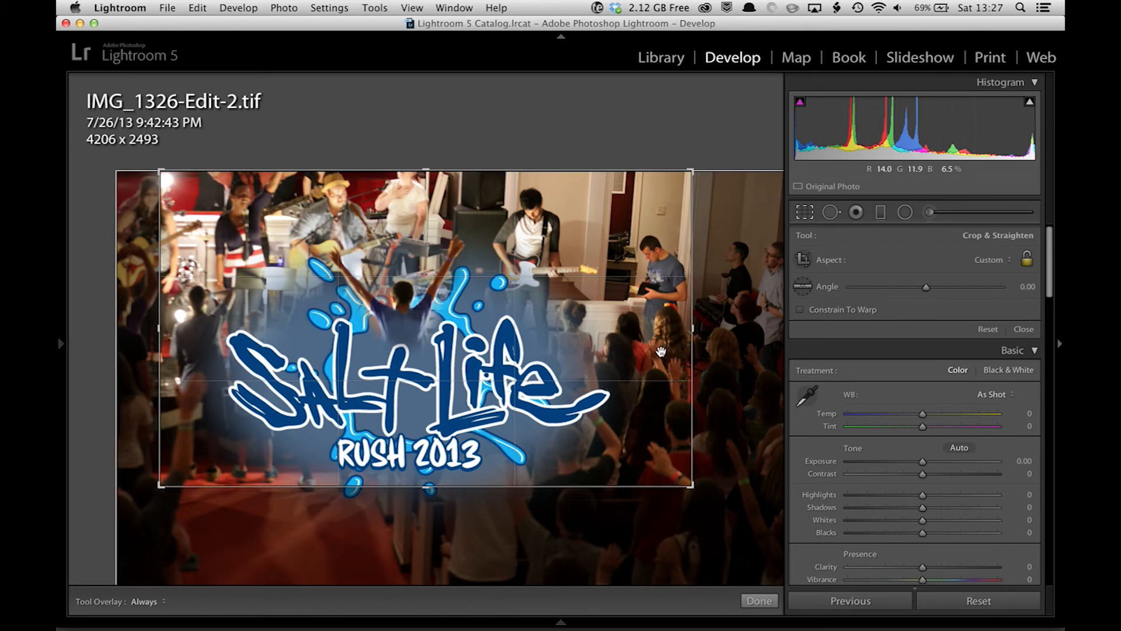
key("Return")
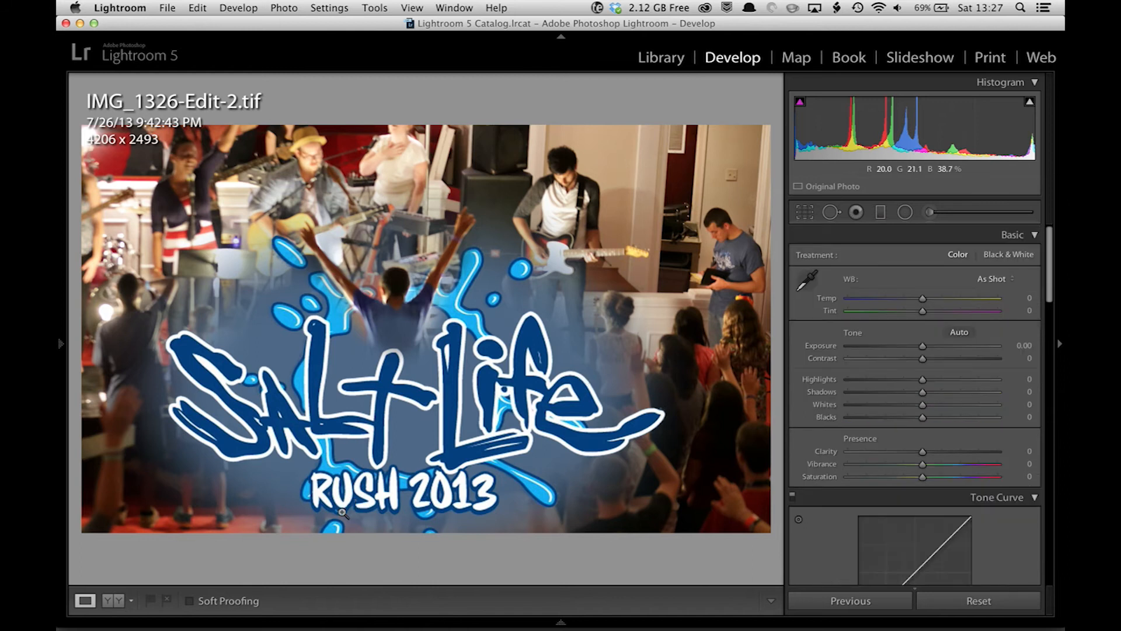
Heal away the two cut-off splash drops along the photo's lower edge with the Spot Removal brush.
key("q")
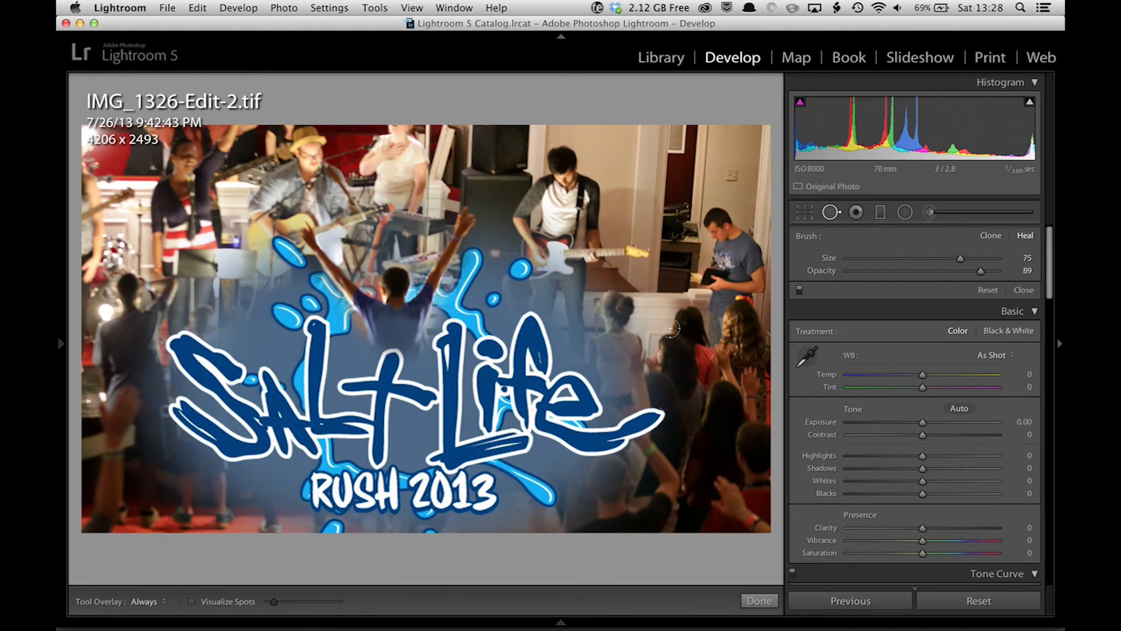
left_click(328, 529)
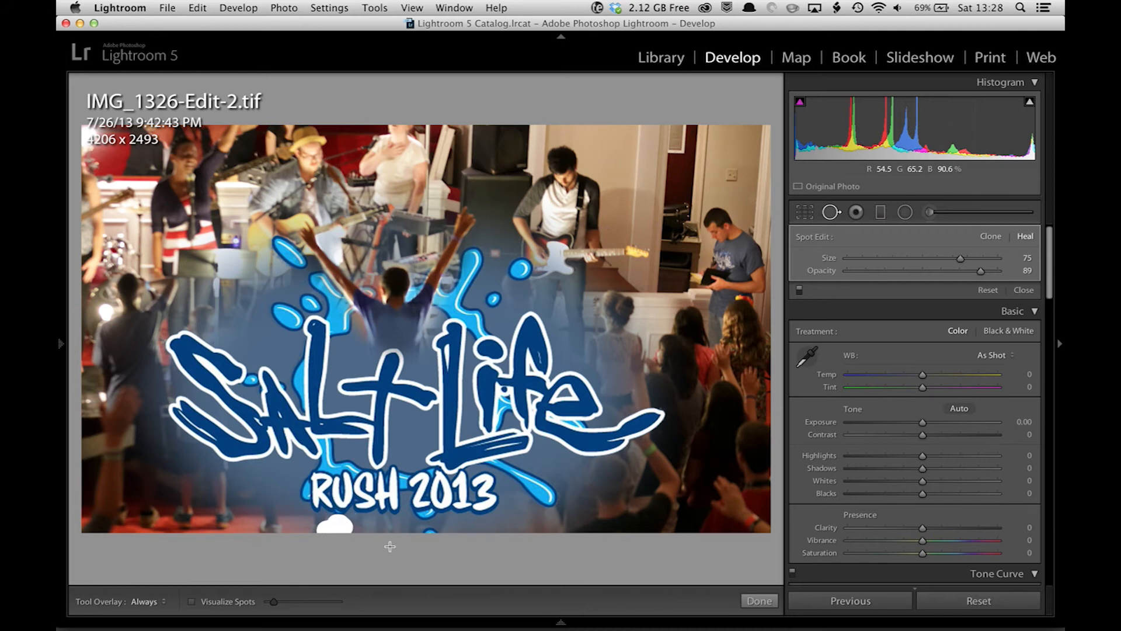
left_click(429, 533)
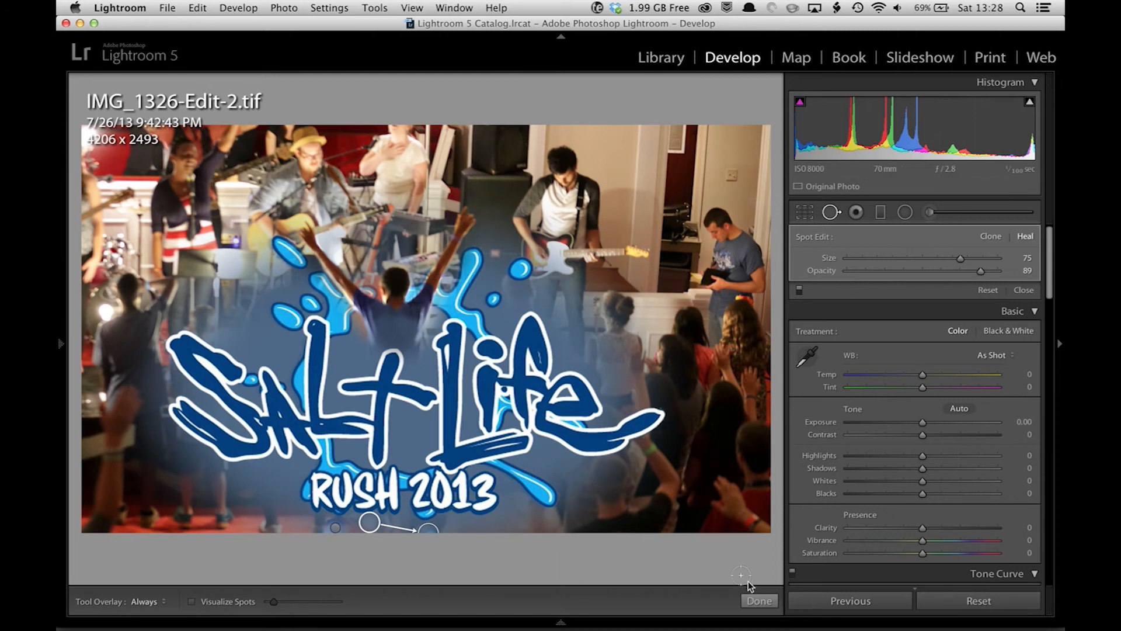
left_click(759, 600)
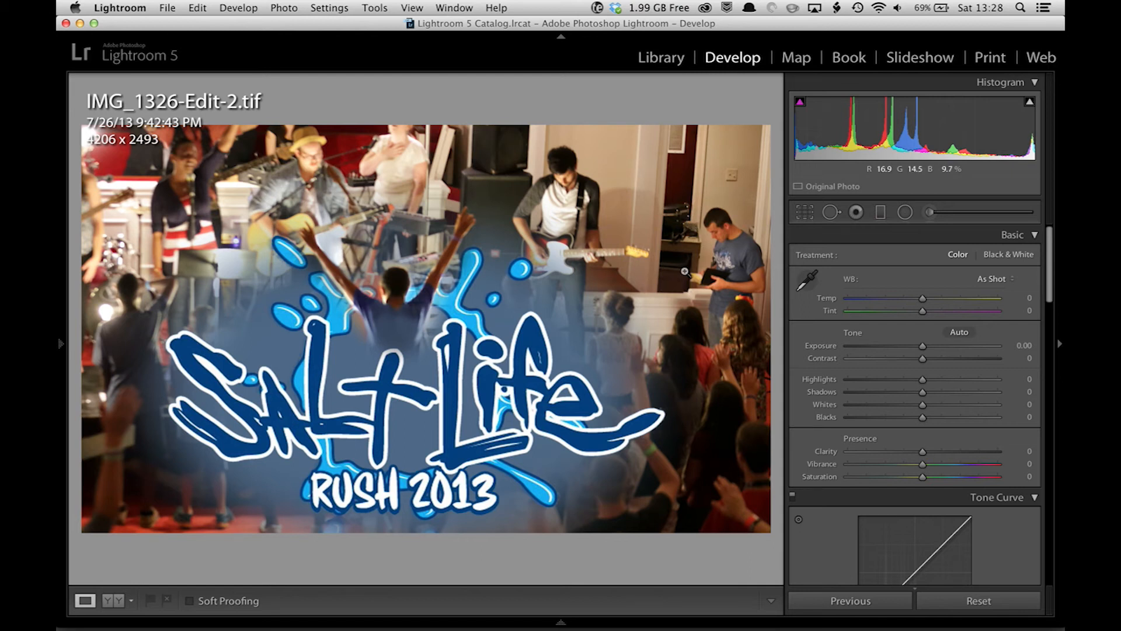
Switch to Photoshop, make the Background layer active and choose the Quick Selection tool.
key("super+Tab")
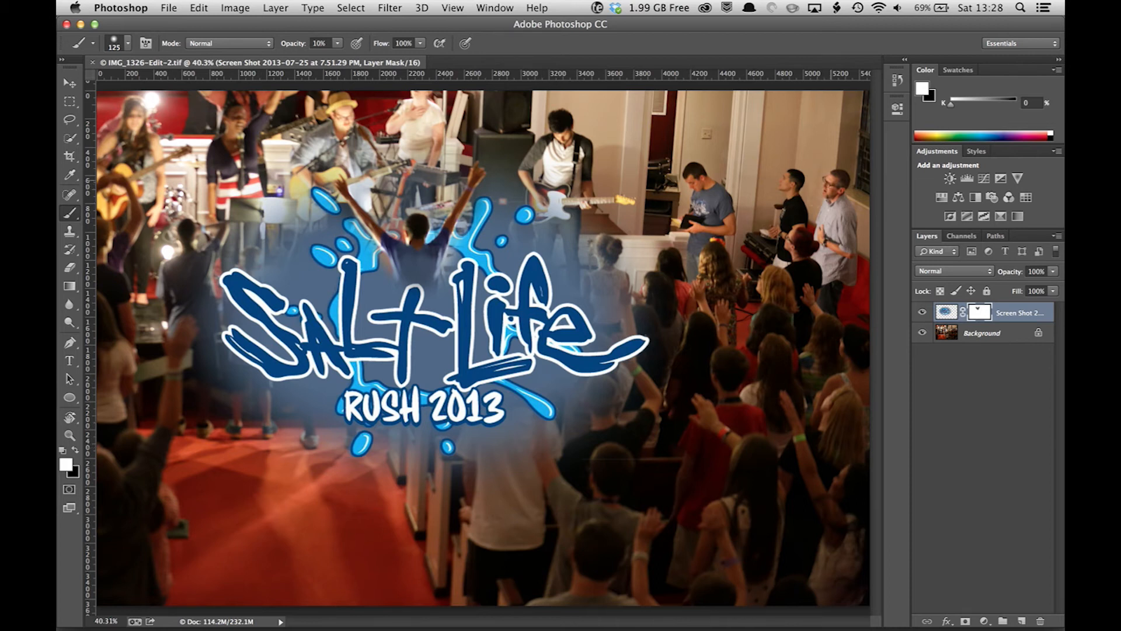
left_click(991, 337)
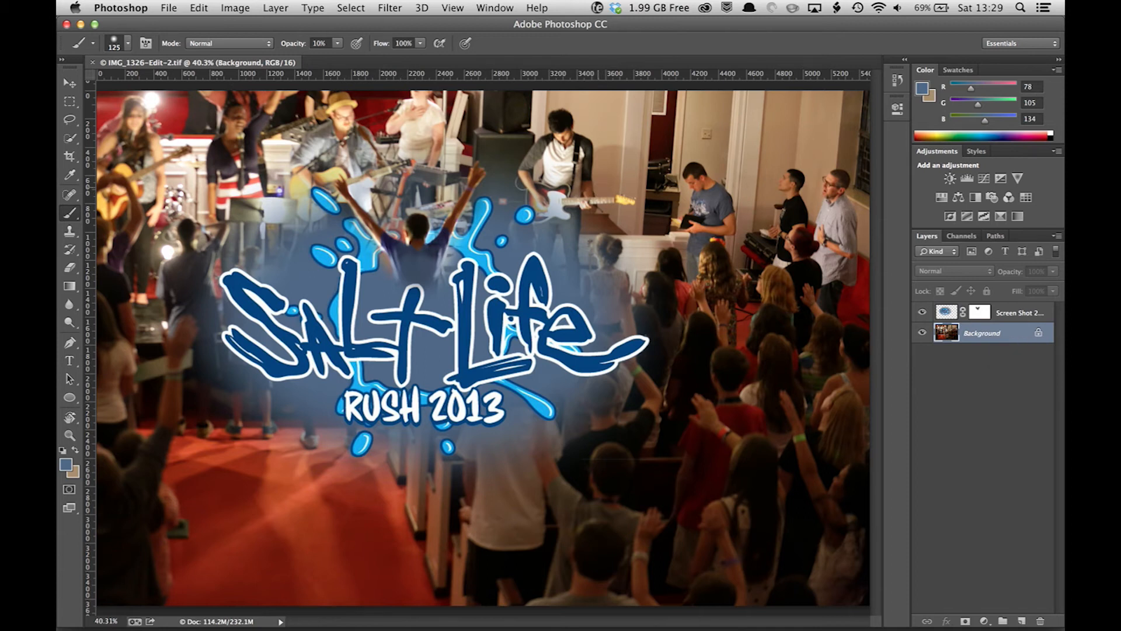
left_click(70, 139)
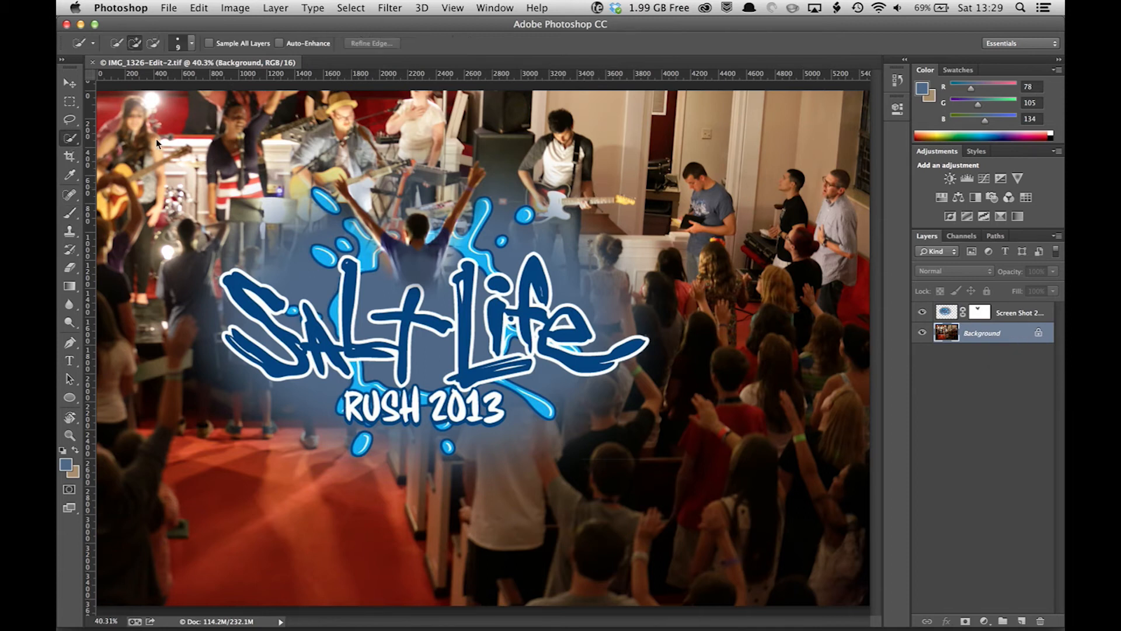
Select the man in the striped shirt at the far right of the crowd, enlarging the Quick Selection brush to 50 px.
key("super+equal")
key("super+equal")
key("super+equal")
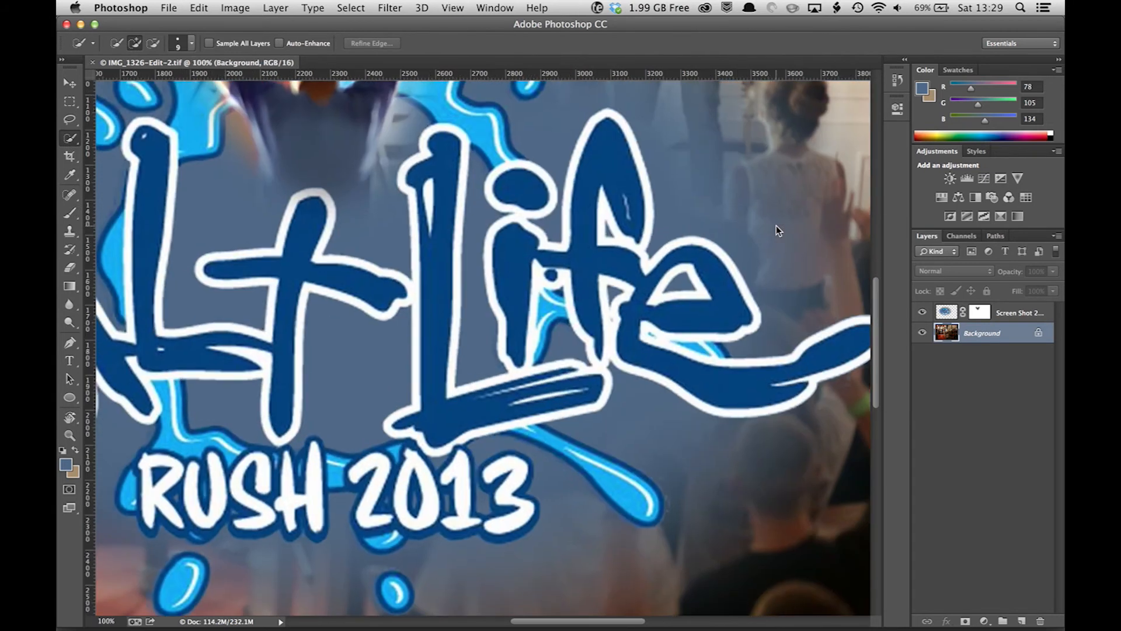
scroll(777, 227, "right", 10)
scroll(777, 226, "right", 5)
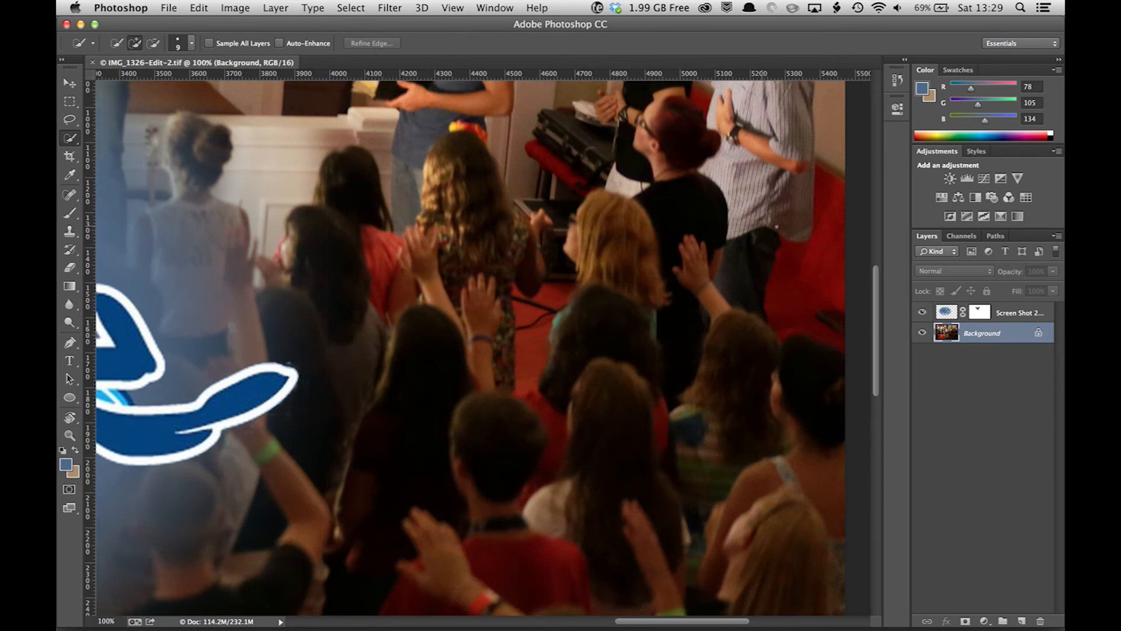
scroll(777, 227, "up", 10)
scroll(776, 226, "up", 10)
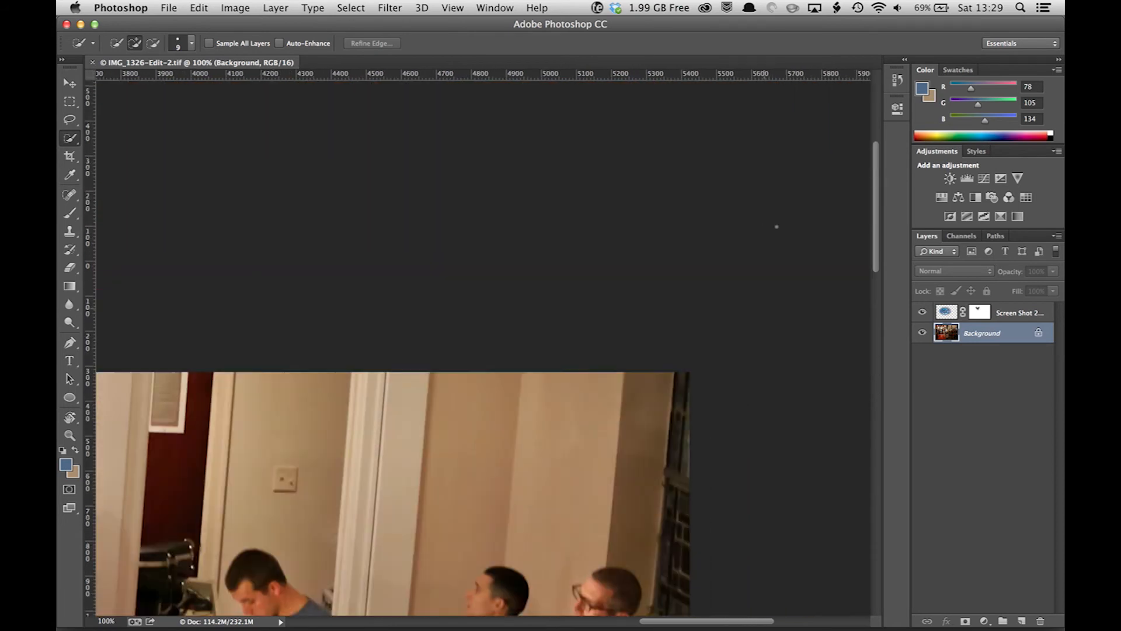
scroll(777, 227, "right", 1)
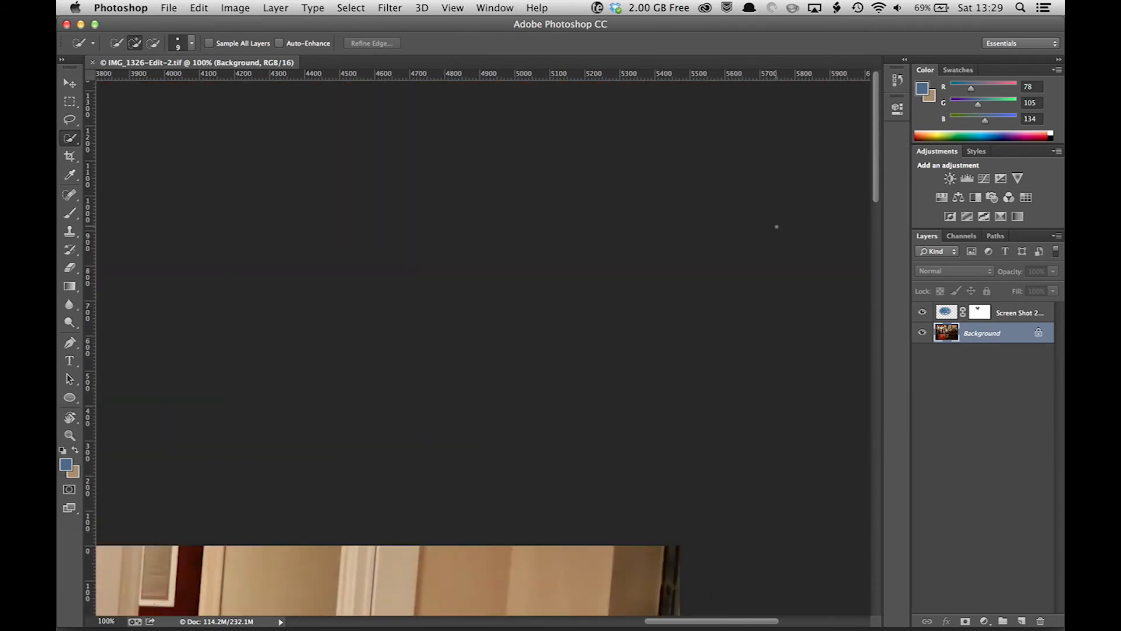
scroll(777, 226, "down", 3)
scroll(777, 227, "down", 15)
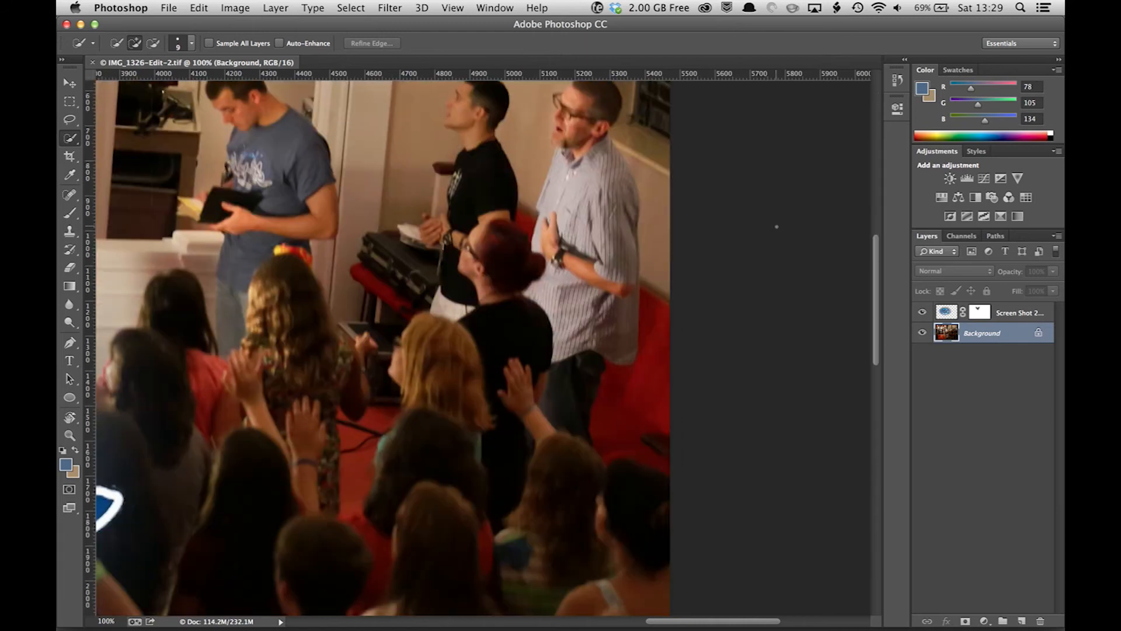
scroll(776, 227, "down", 2)
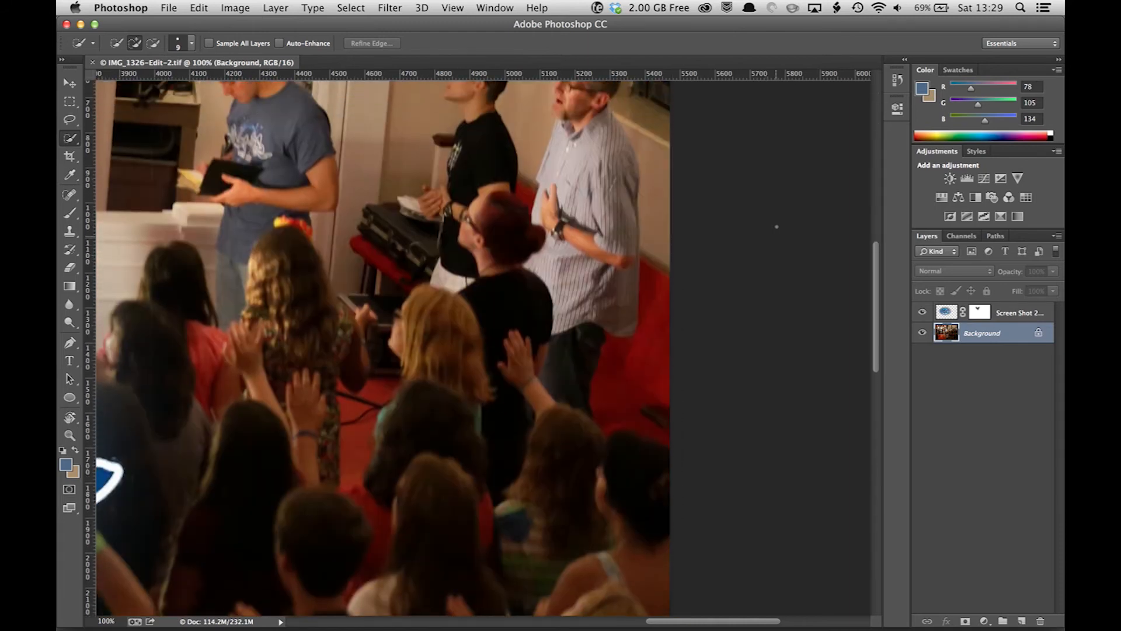
scroll(777, 227, "up", 2)
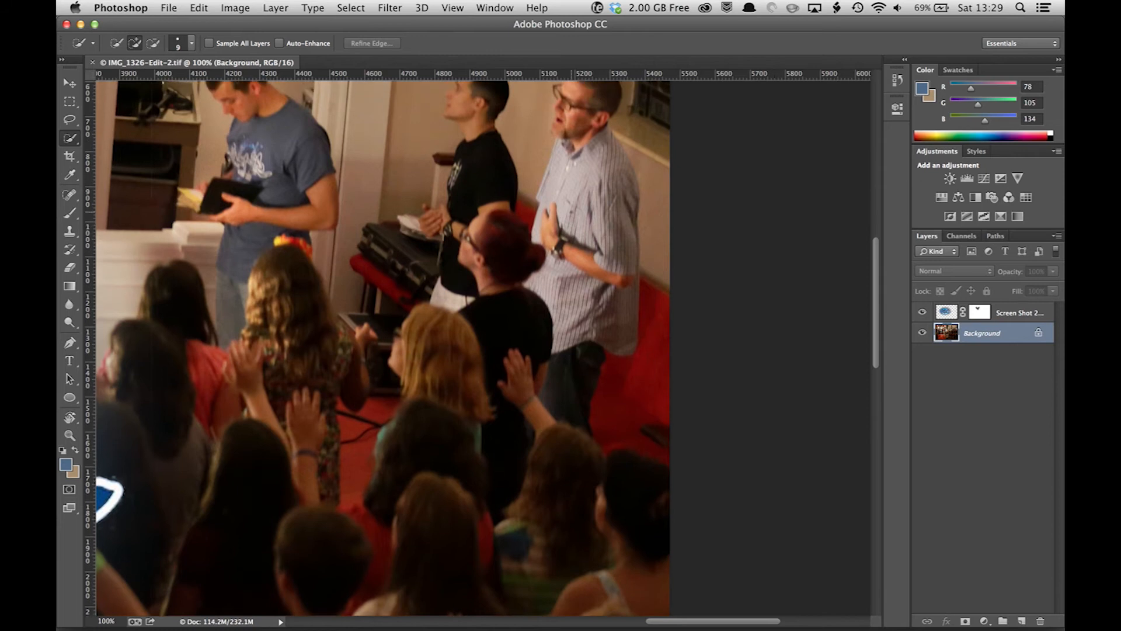
scroll(777, 226, "up", 5)
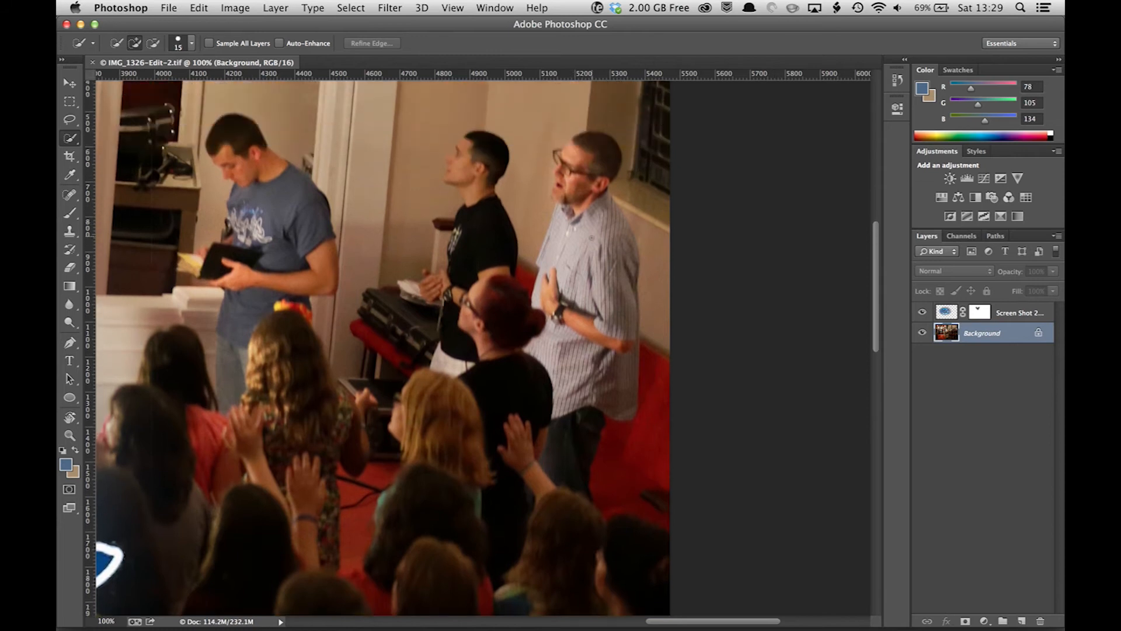
key("bracketright")
key("bracketright")
key("bracketright")
mouse_move(588, 243)
left_mouse_down()
mouse_move(575, 295)
mouse_move(612, 263)
mouse_move(577, 168)
mouse_move(593, 162)
mouse_move(593, 182)
left_mouse_up()
mouse_move(619, 345)
left_mouse_down()
mouse_move(628, 350)
mouse_move(616, 368)
mouse_move(545, 340)
left_mouse_up()
mouse_move(653, 232)
left_mouse_down()
mouse_move(665, 234)
mouse_move(670, 258)
mouse_move(639, 206)
left_mouse_up()
Add the man's glasses and the front edge of his face to the selection with a 10 px Quick Selection brush.
key("super+plus")
key("super+plus")
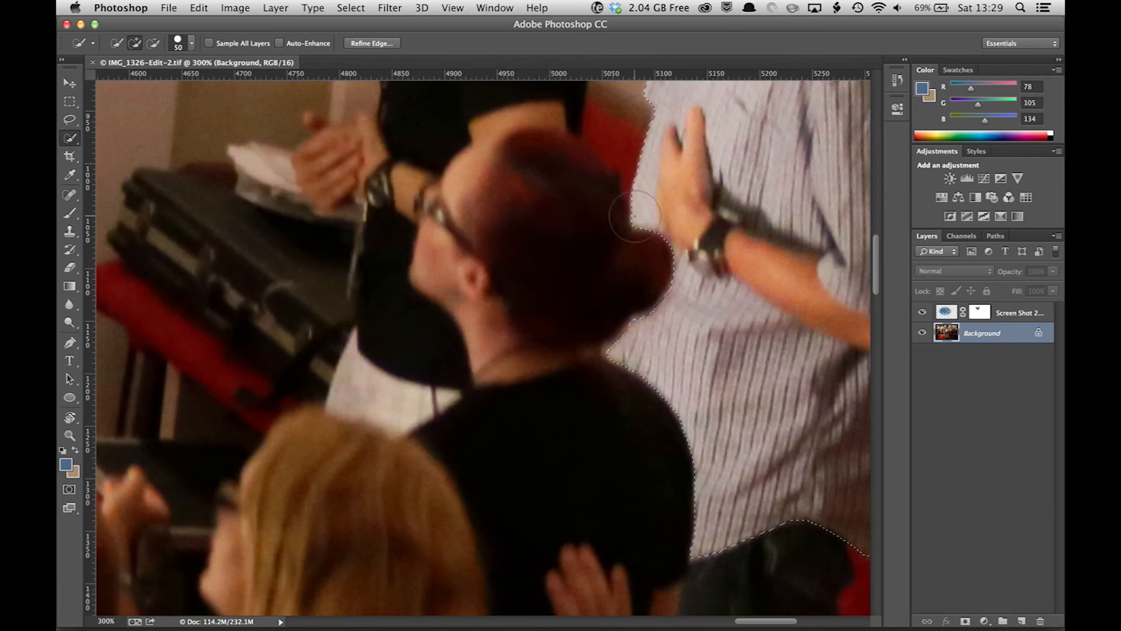
scroll(634, 216, "up", 5)
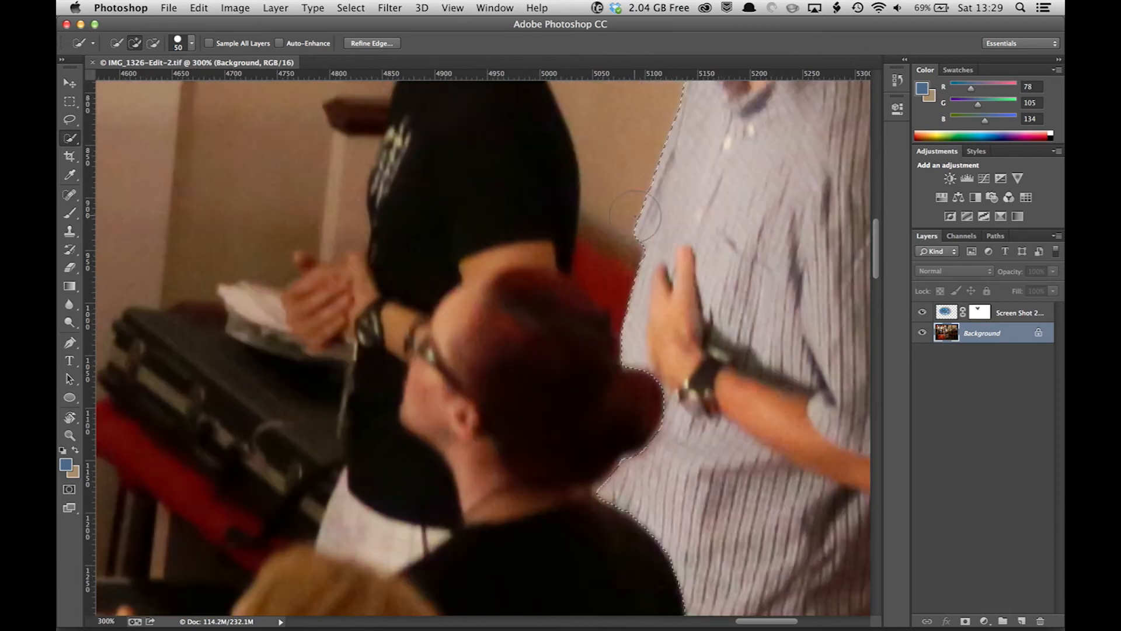
scroll(635, 216, "up", 5)
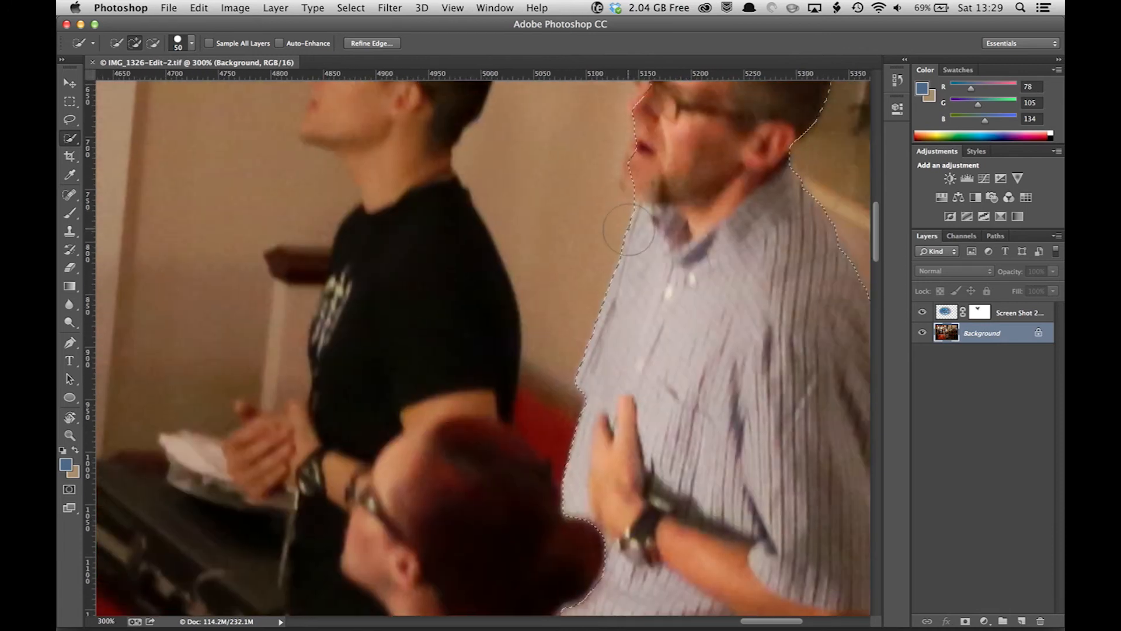
scroll(629, 229, "up", 4)
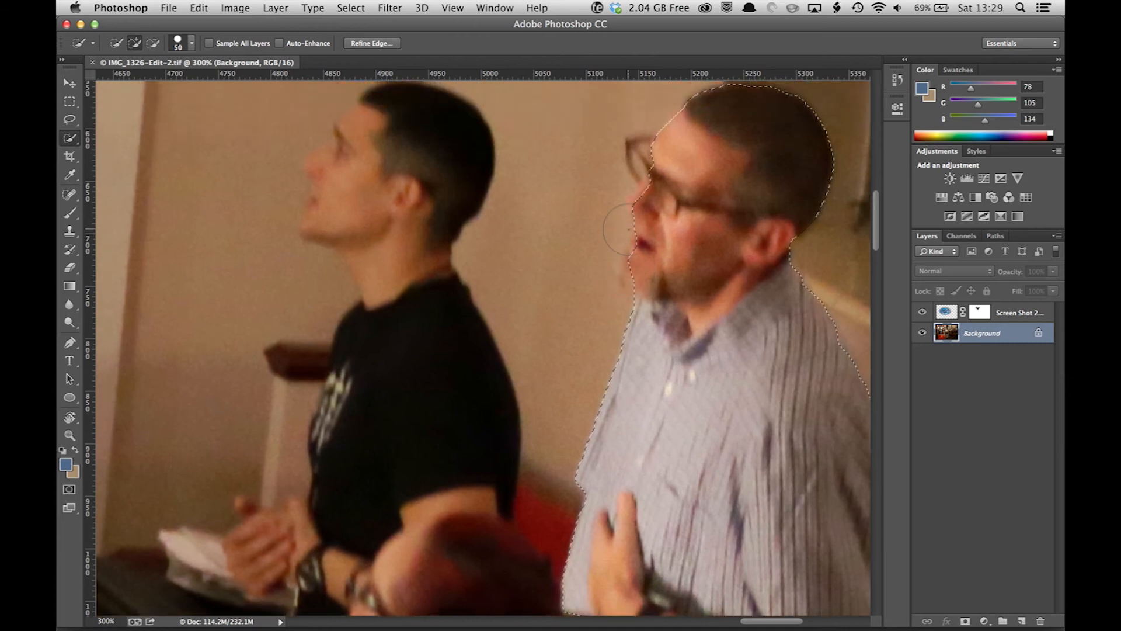
scroll(623, 230, "up", 2)
scroll(653, 199, "right", 1)
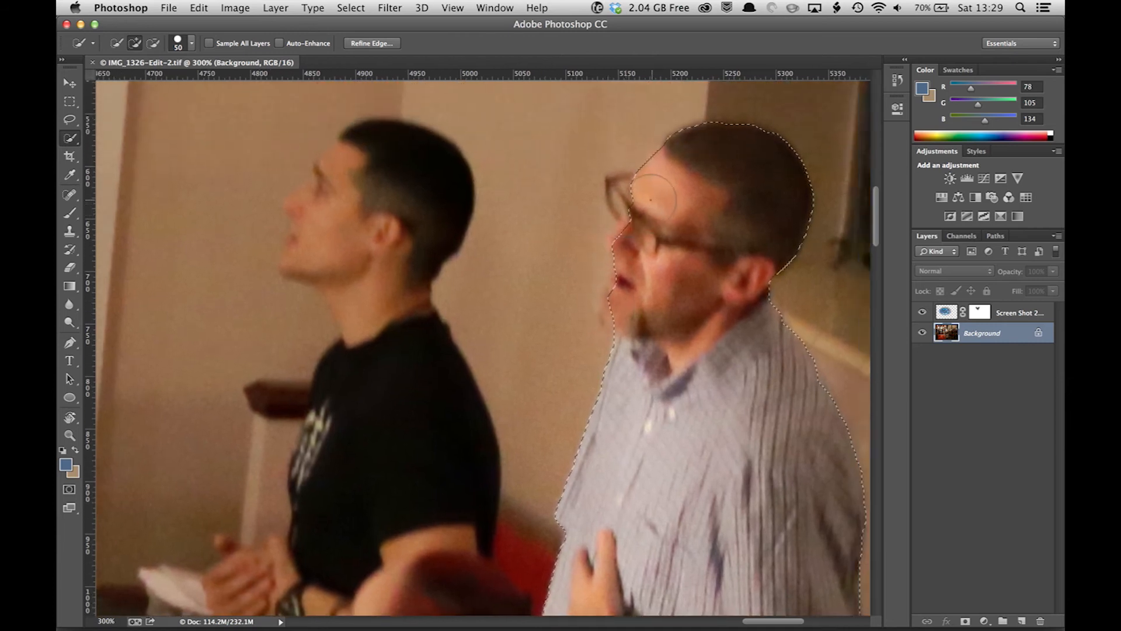
key("bracketleft")
key("bracketleft")
key("bracketleft")
key("bracketleft")
key("bracketleft")
key("bracketleft")
key("bracketleft")
mouse_move(620, 199)
left_mouse_down()
mouse_move(612, 193)
mouse_move(622, 205)
left_mouse_up()
left_click(613, 239)
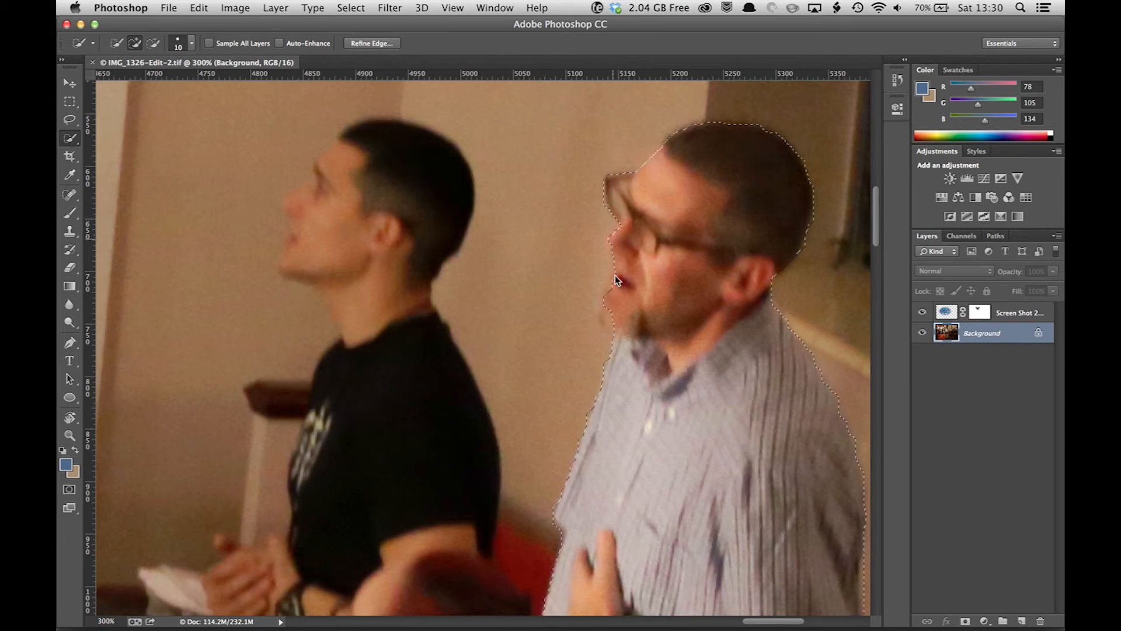
left_click(604, 320)
Subtract the wall area between the two standing men from the selection, enlarging the Quick Selection brush from 10 to 20 px.
left_click(528, 292, "alt")
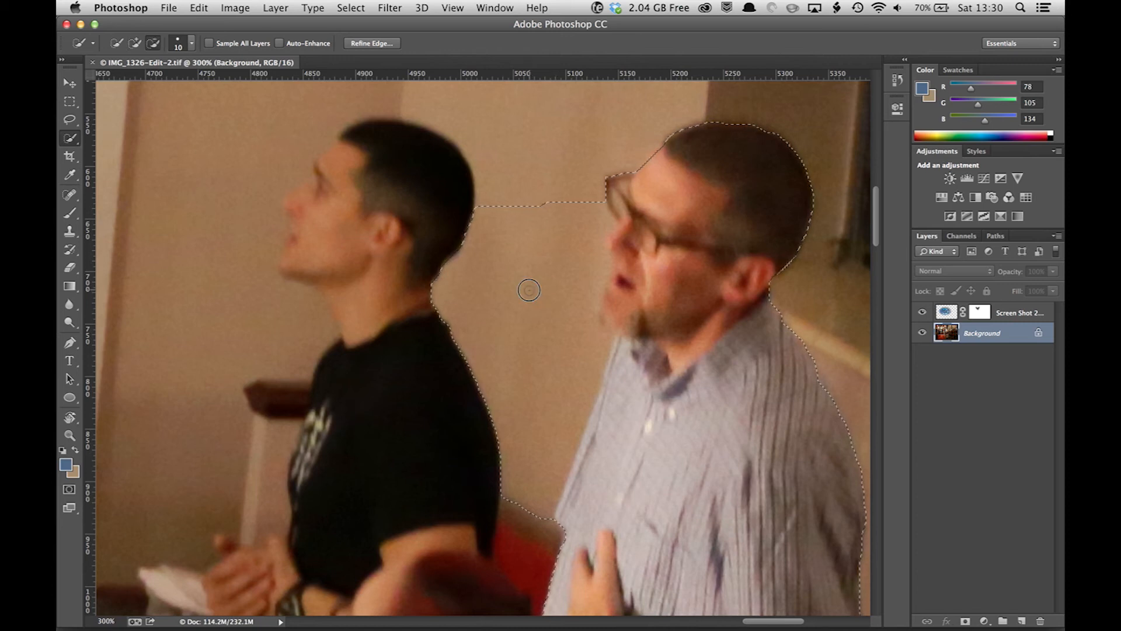
left_click(516, 336, "alt")
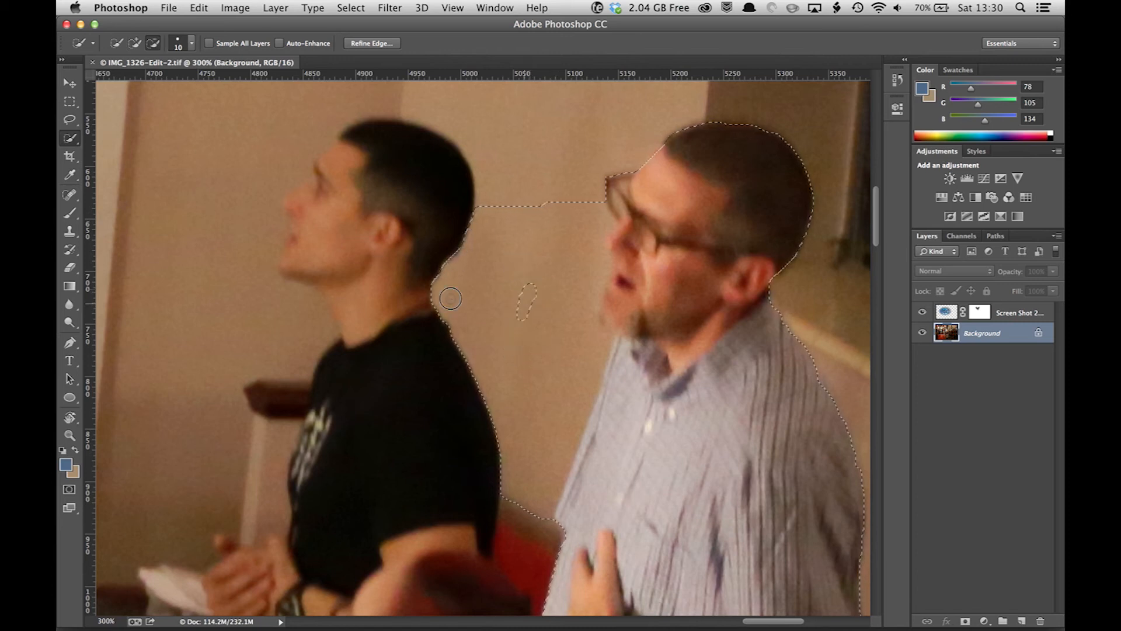
left_click(505, 354, "alt")
left_click(546, 337, "alt")
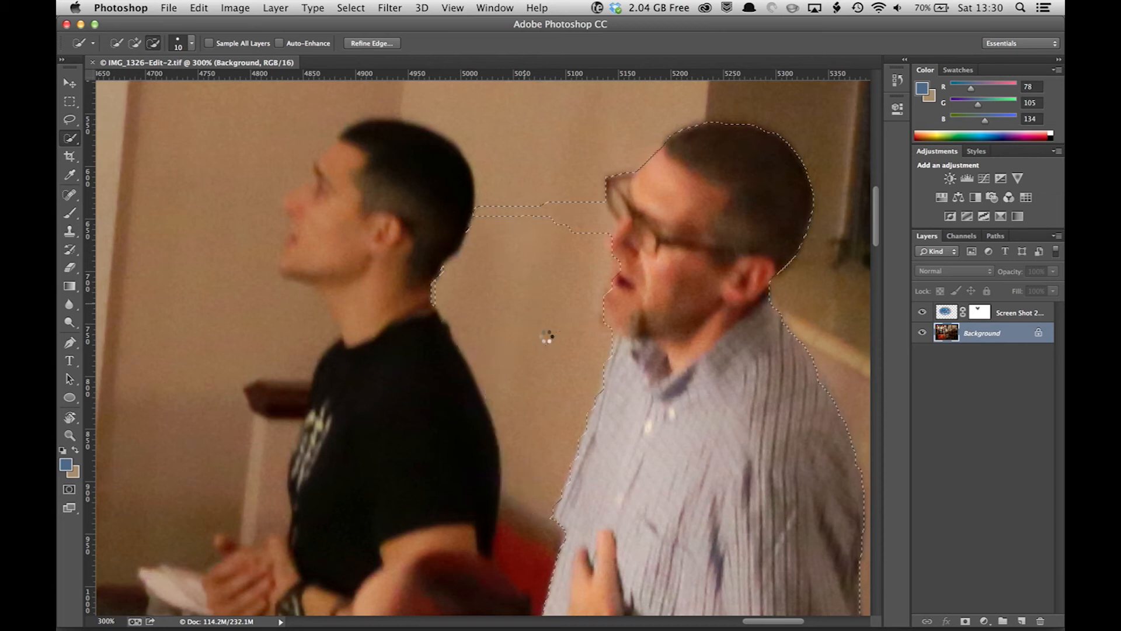
key("bracketright")
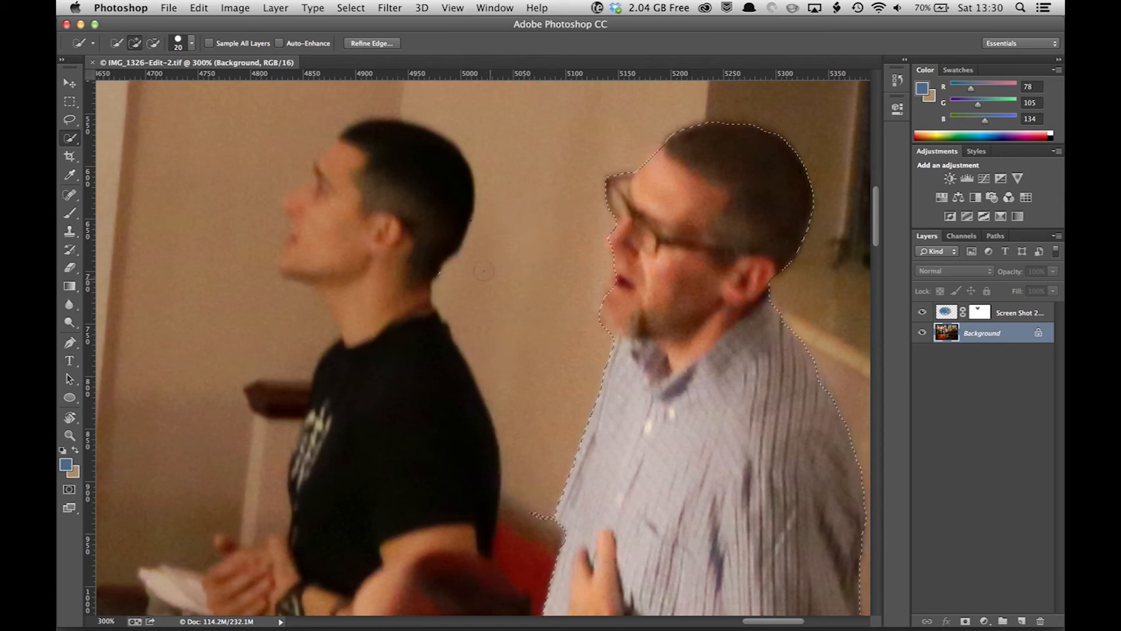
mouse_move(441, 272)
left_mouse_down()
mouse_move(434, 303)
mouse_move(479, 212)
mouse_move(423, 305)
left_mouse_up()
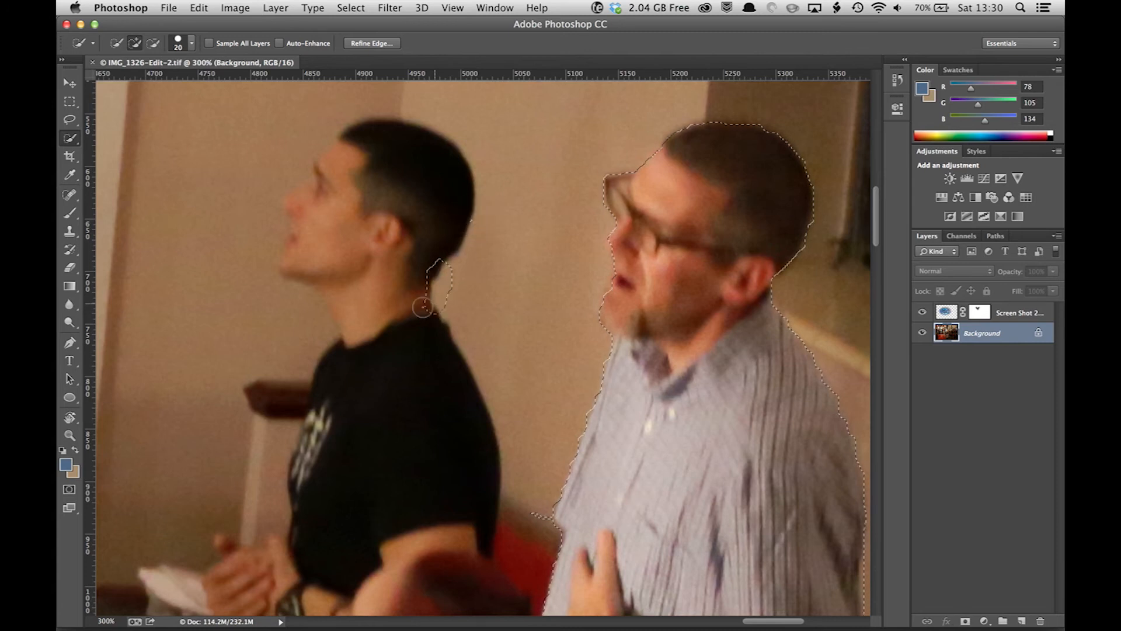
key("super+z")
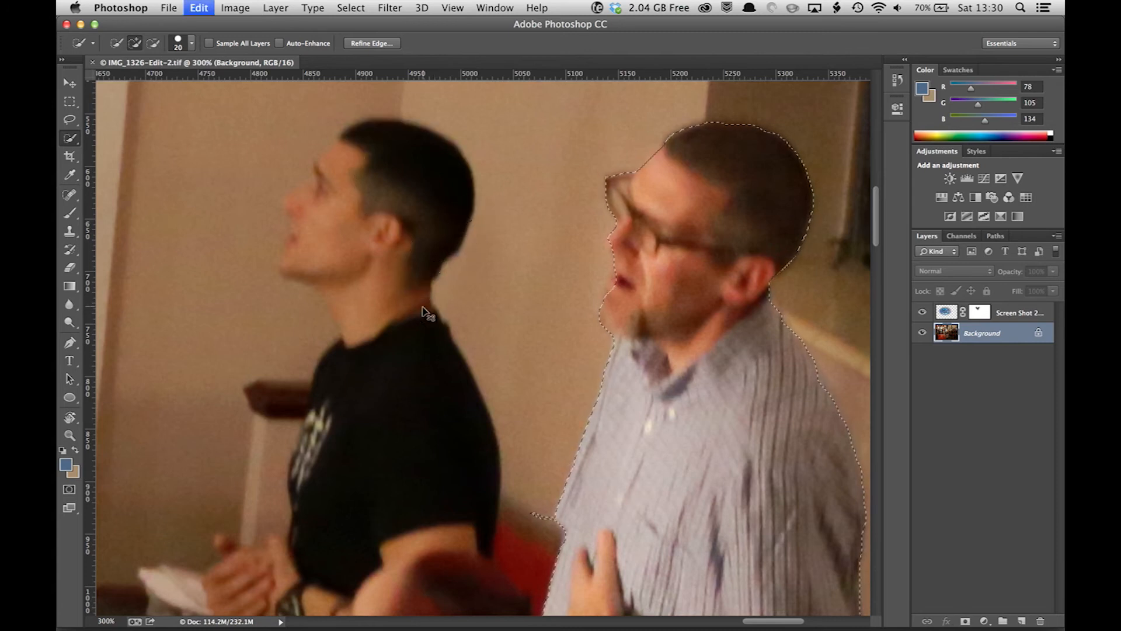
left_click_drag(436, 282, 474, 216)
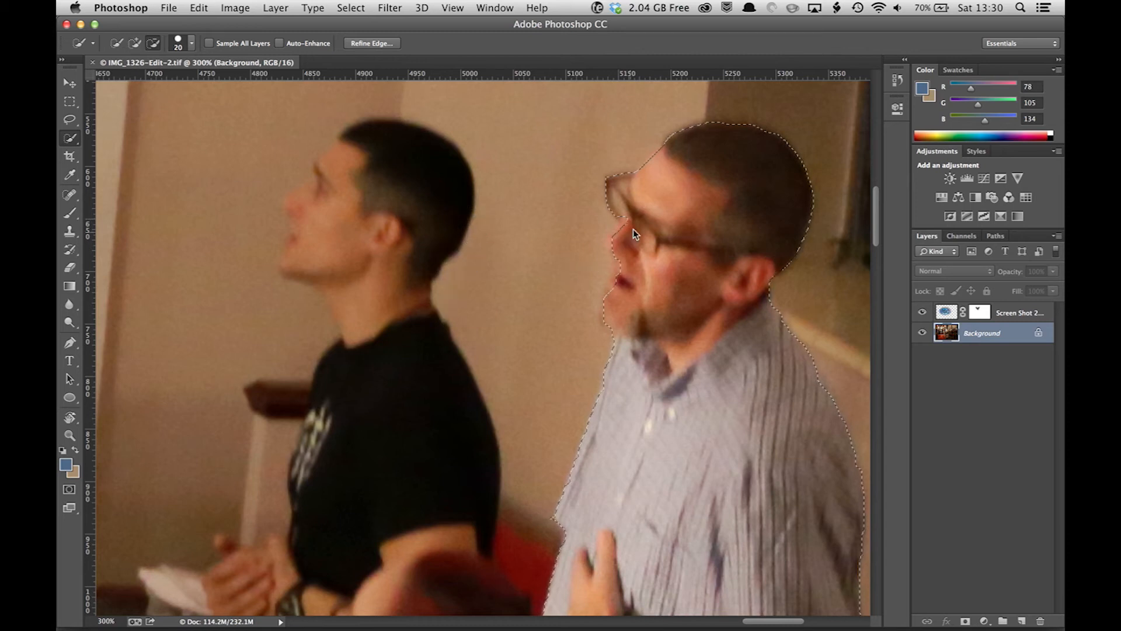
Refine the selection around the striped-shirt man's nose and mouth, reducing the Quick Selection brush to 9 px.
left_click_drag(633, 230, 627, 251)
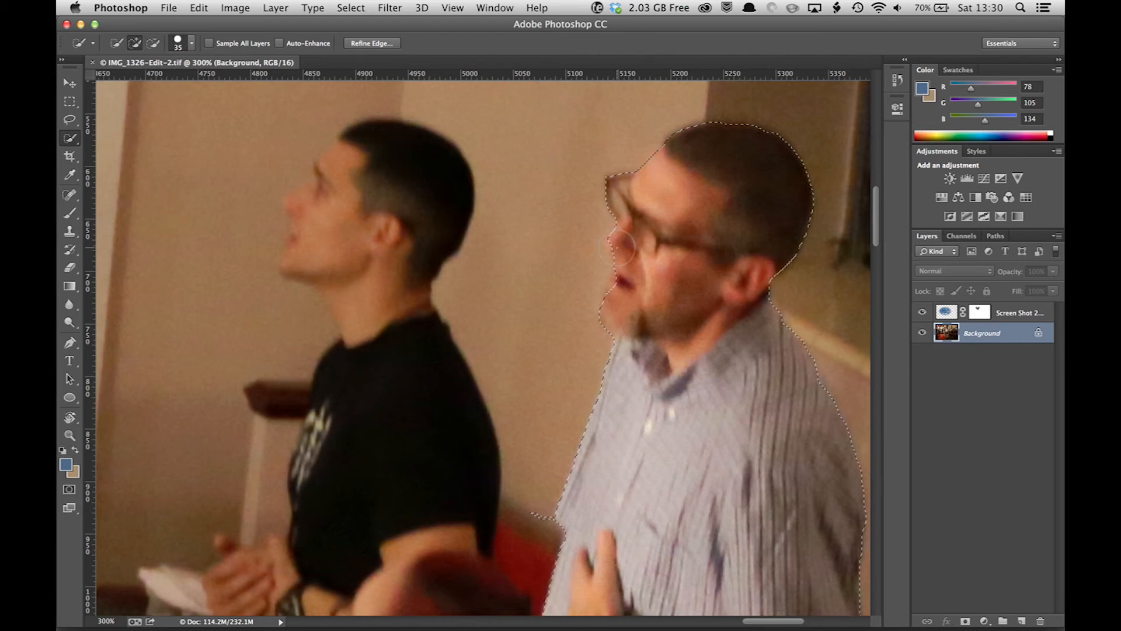
key("bracketleft")
key("bracketleft")
left_click(614, 297)
left_click(615, 290)
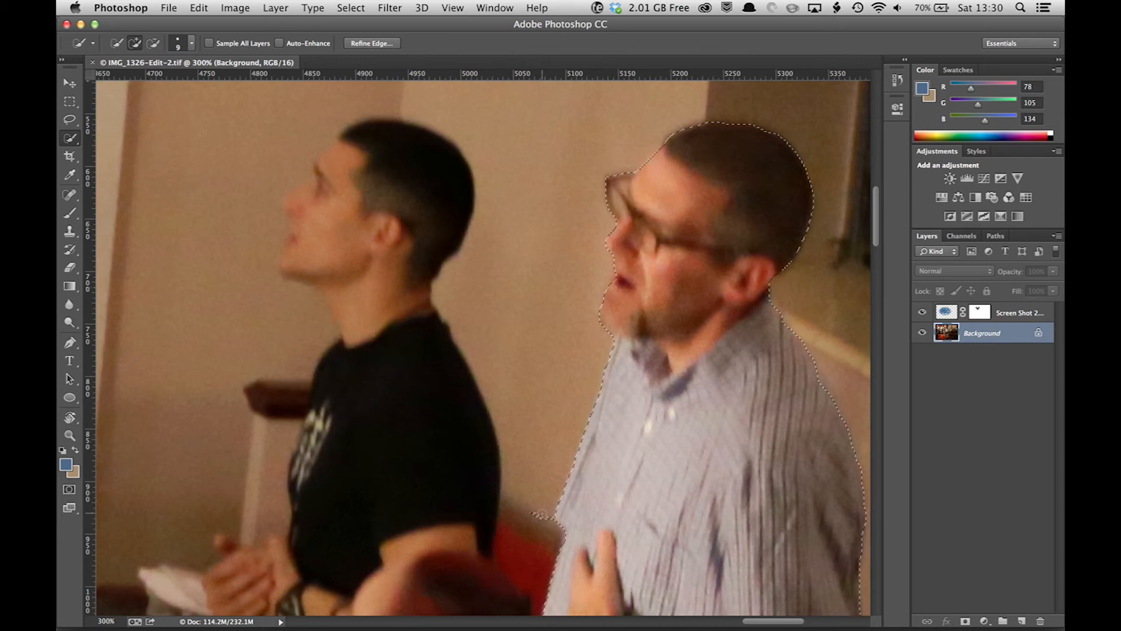
Refine the man's selection edge with 35 px Refine Radius strokes along his chest, back shoulder and hair, outputting to a selection.
key("alt")
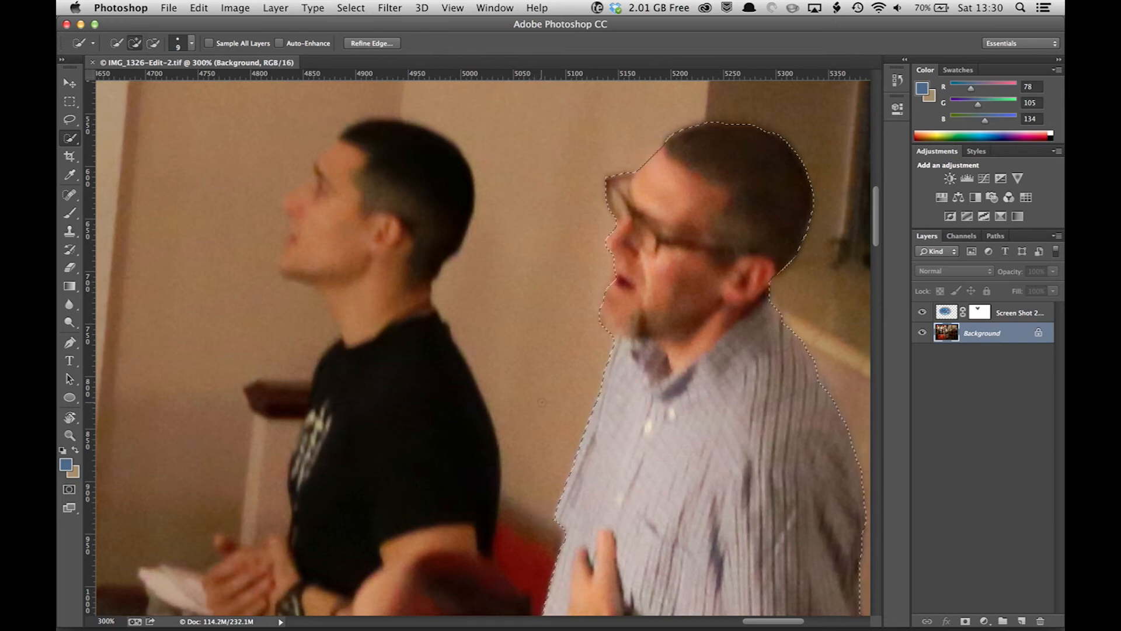
left_click(374, 46)
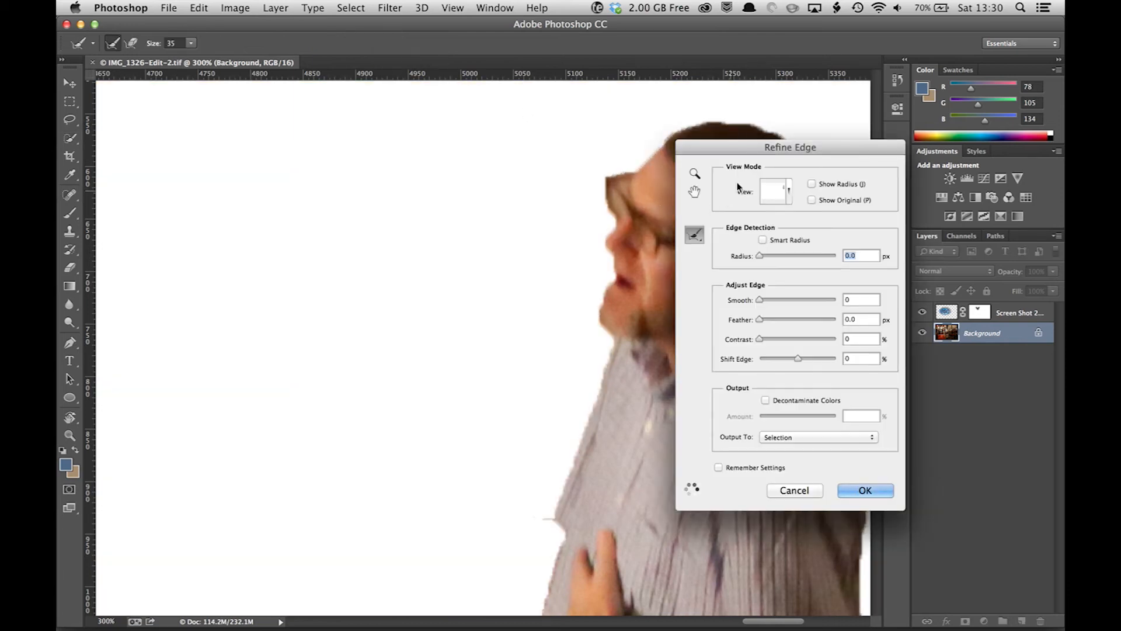
left_click_drag(739, 146, 312, 173)
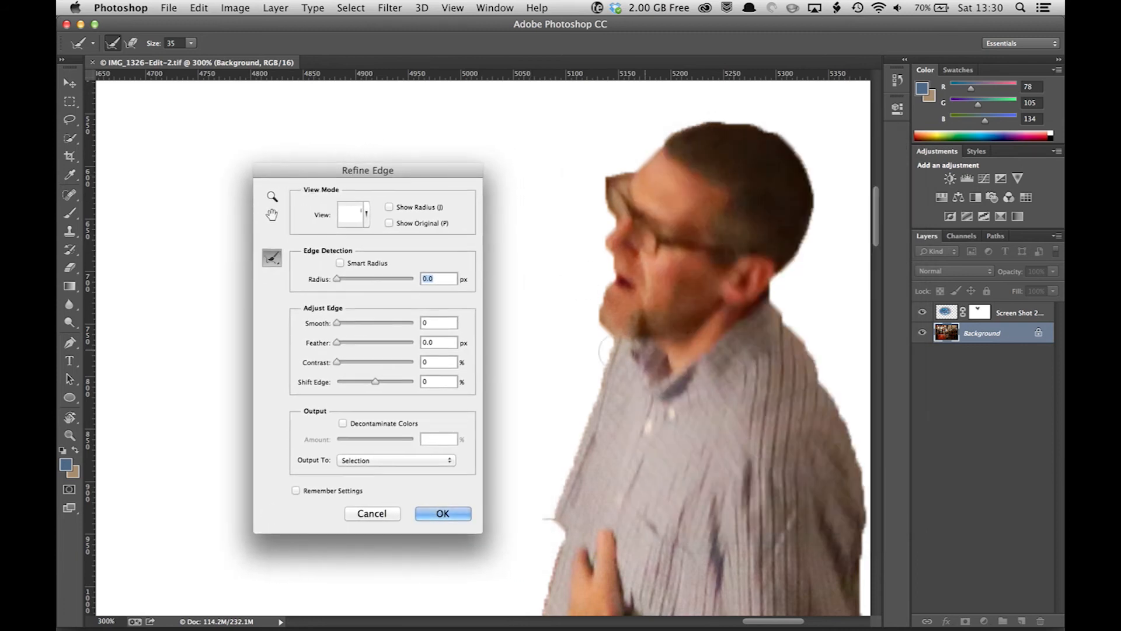
mouse_move(607, 357)
left_mouse_down()
mouse_move(574, 421)
mouse_move(560, 497)
left_mouse_up()
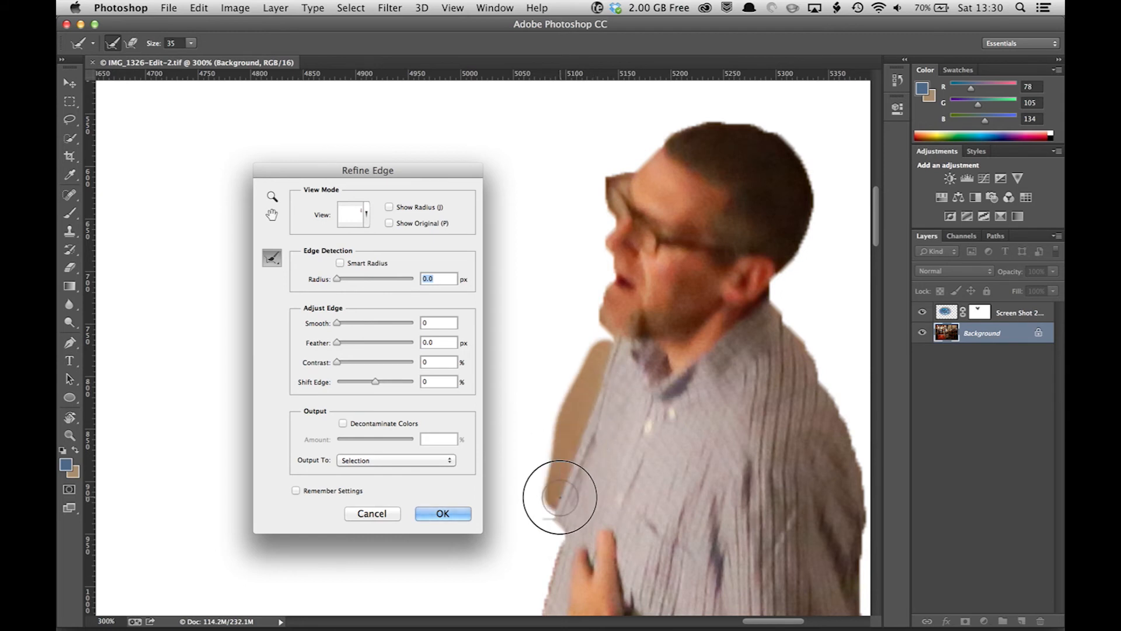
left_click_drag(606, 366, 569, 515)
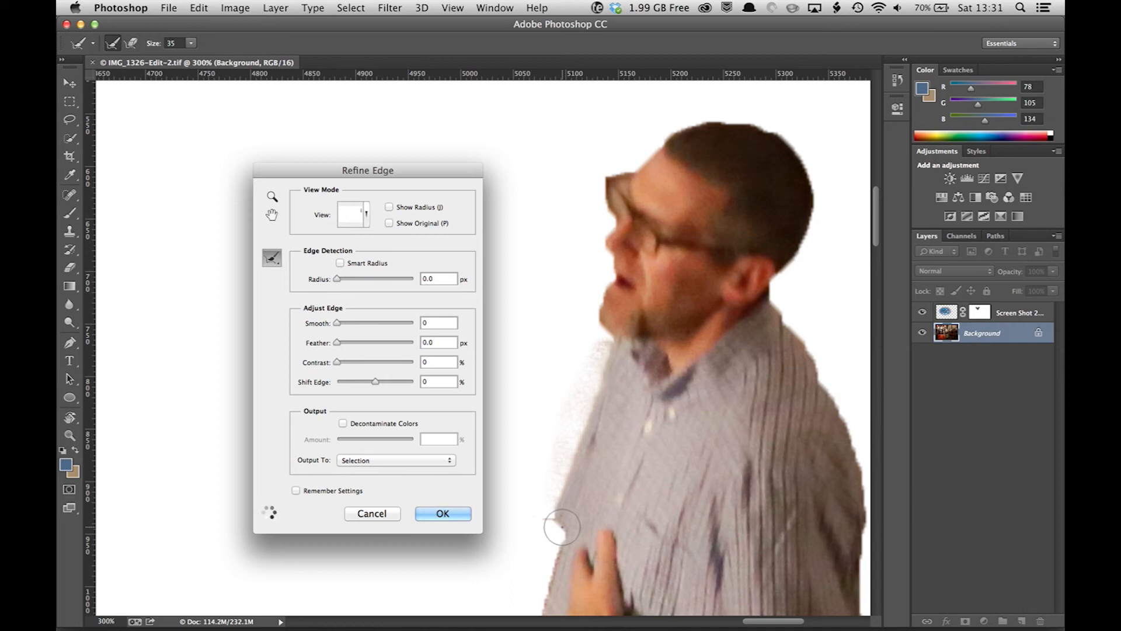
mouse_move(786, 310)
left_mouse_down()
mouse_move(813, 325)
mouse_move(823, 361)
left_mouse_up()
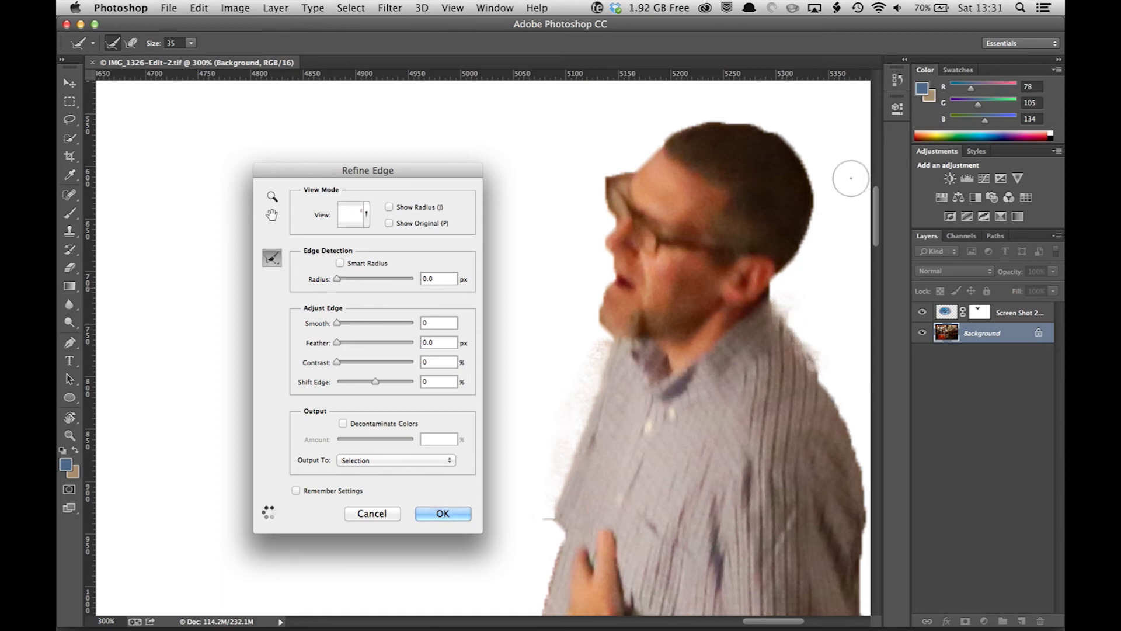
left_click_drag(679, 122, 766, 114)
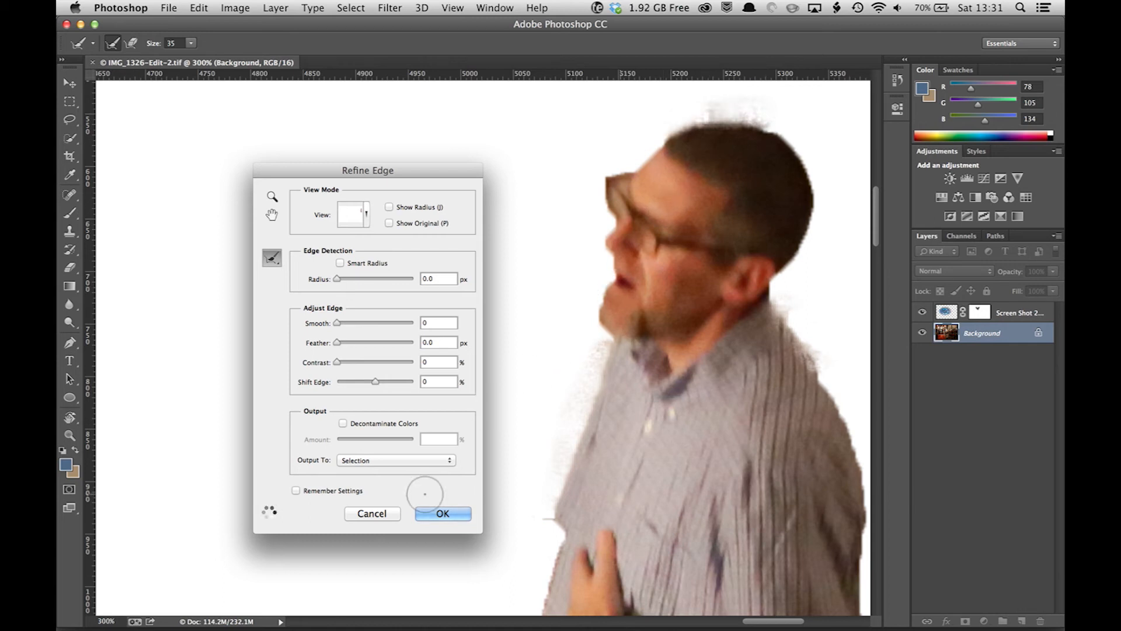
left_click(439, 514)
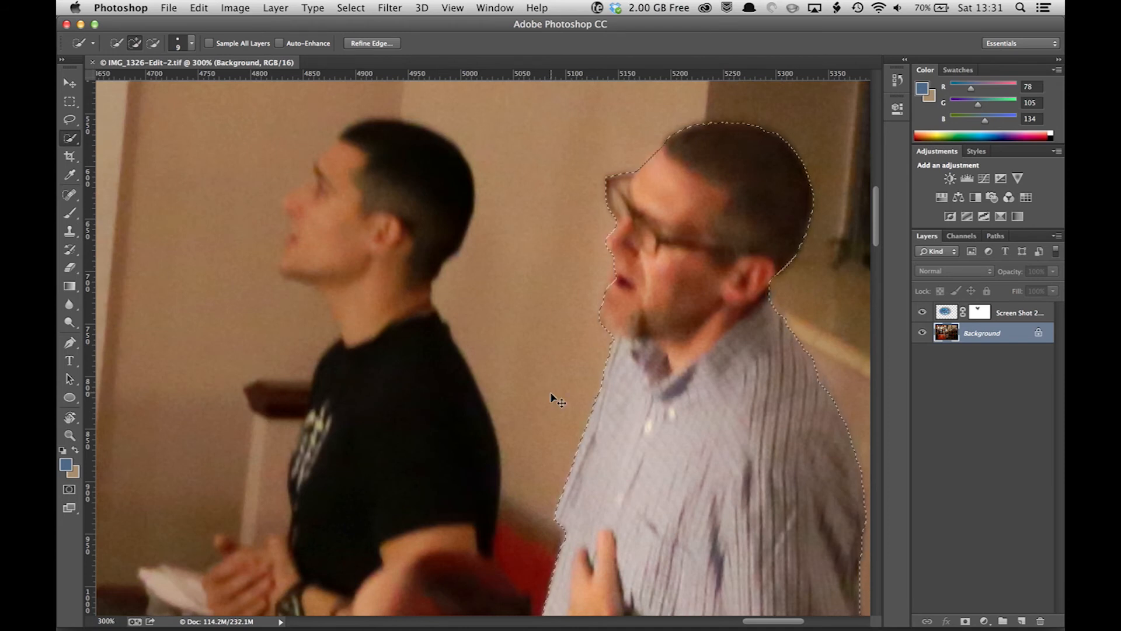
Copy the selected man onto a new layer and move the copy between the guitarist and the man in the blue T-shirt.
key("super+c")
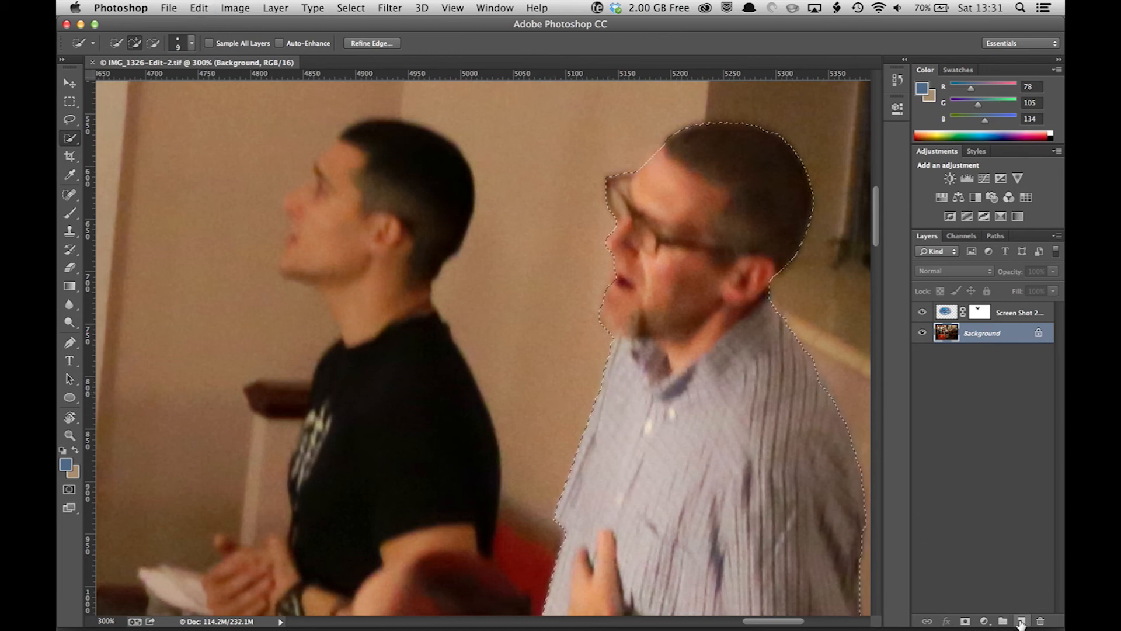
key("super+v")
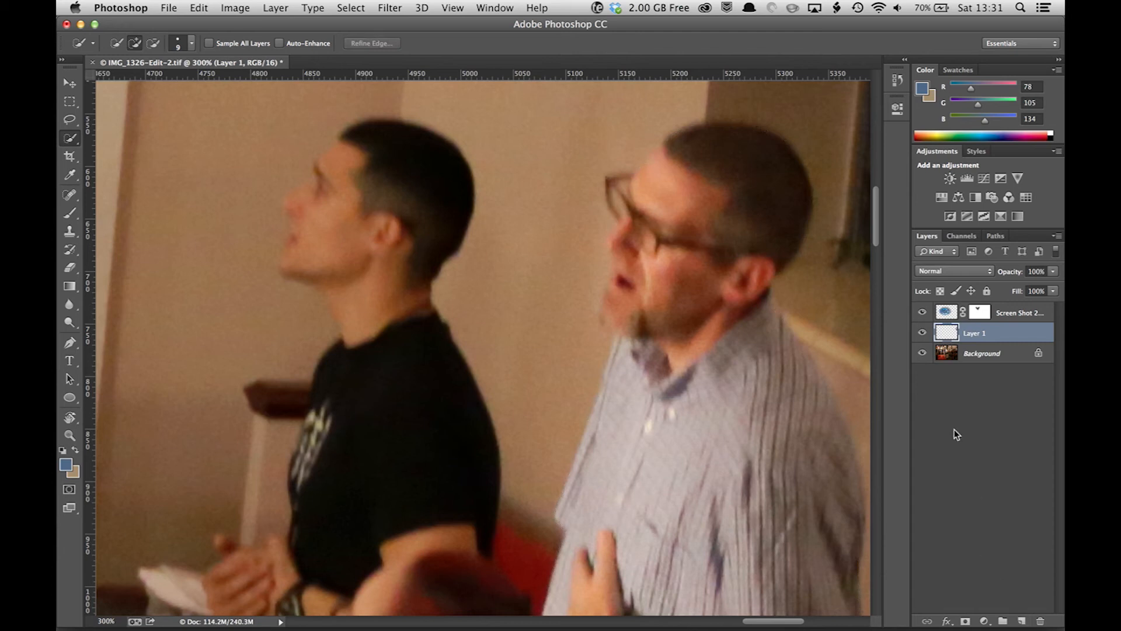
key("super+0")
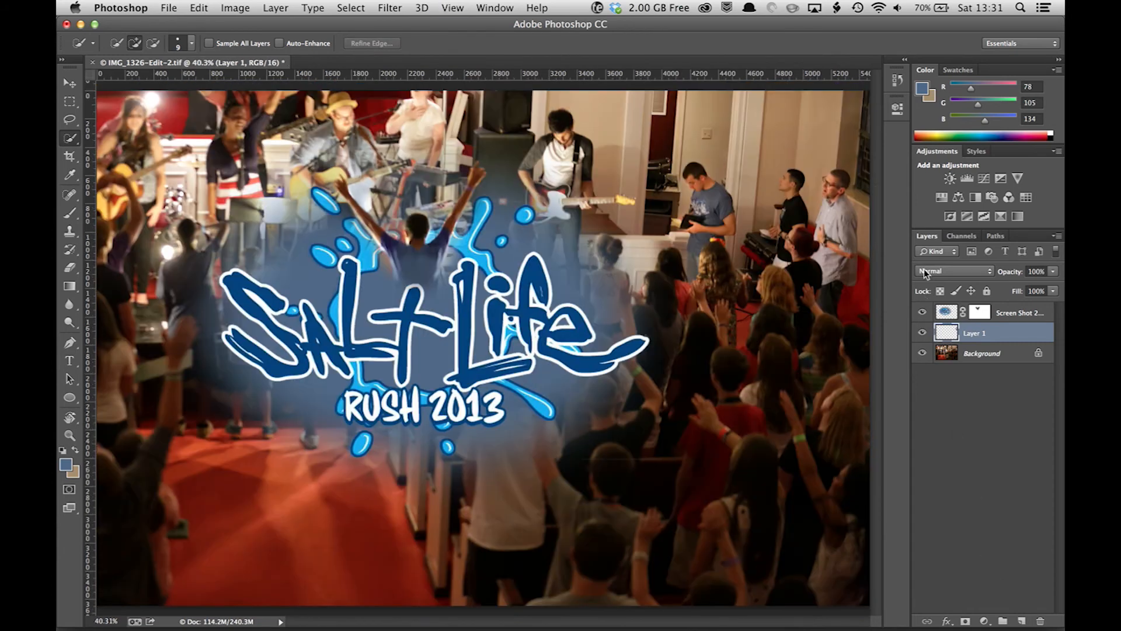
key("v")
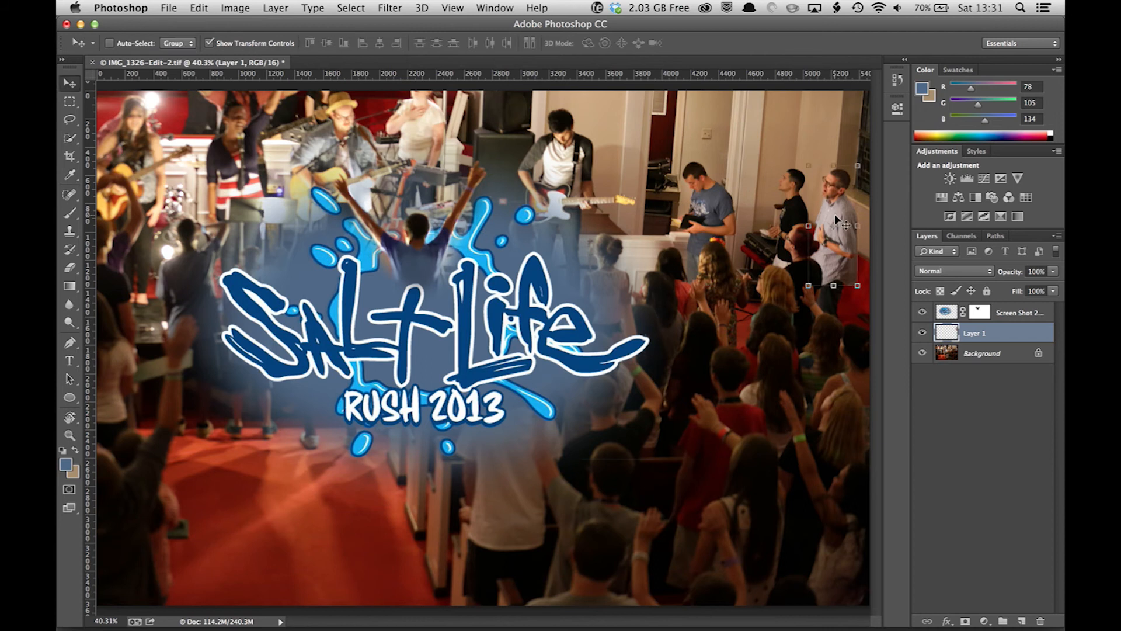
left_click_drag(837, 219, 658, 206)
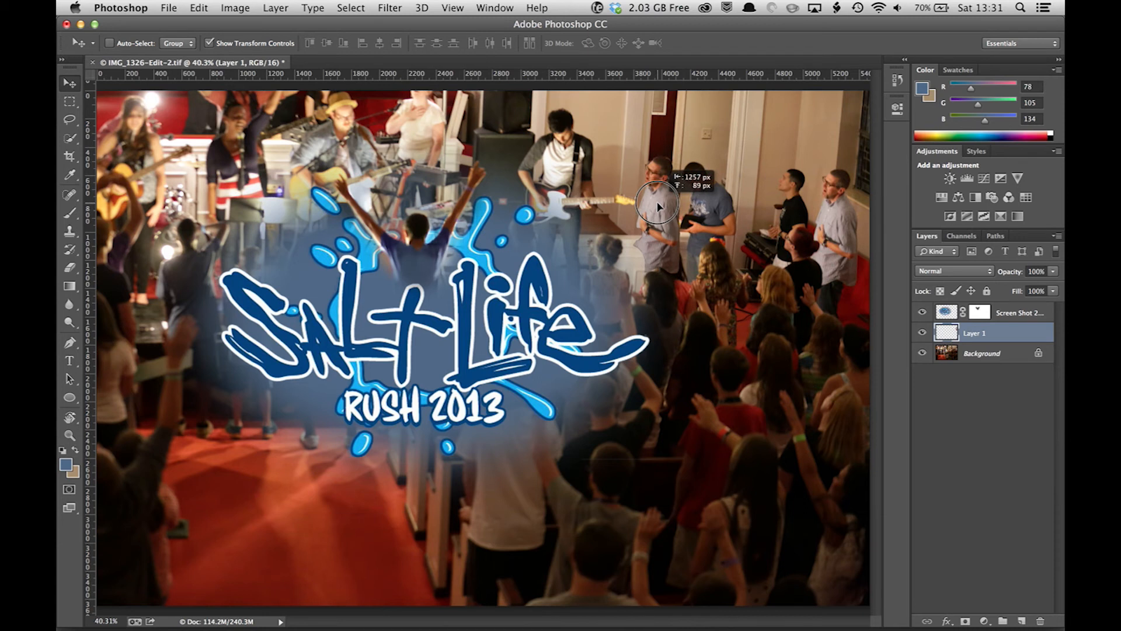
left_click_drag(659, 207, 656, 203)
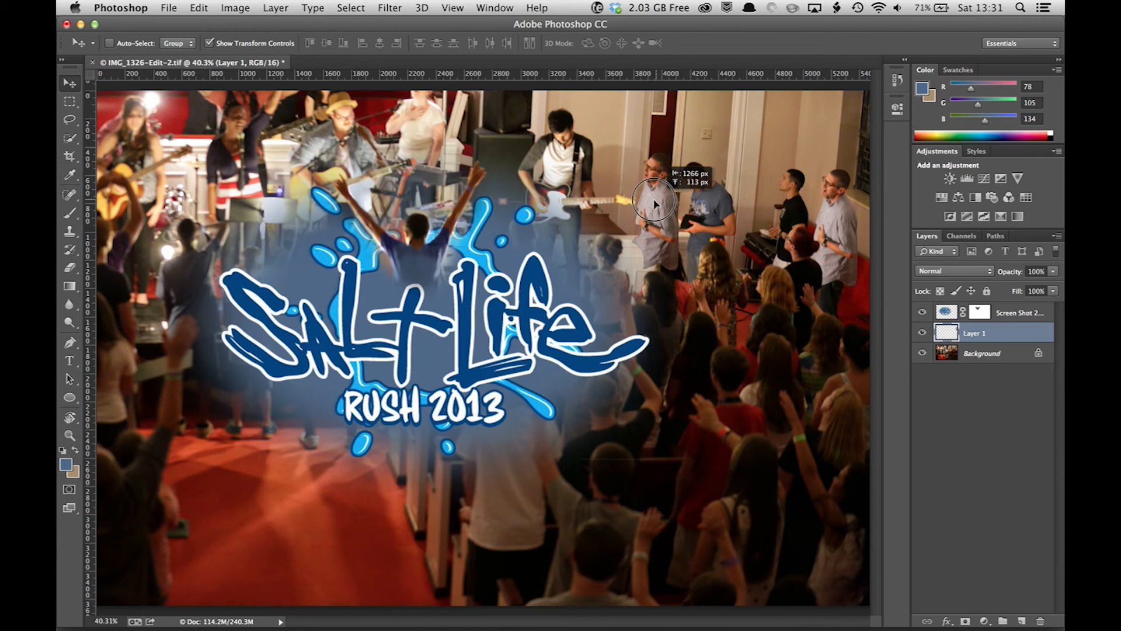
left_click_drag(654, 203, 655, 203)
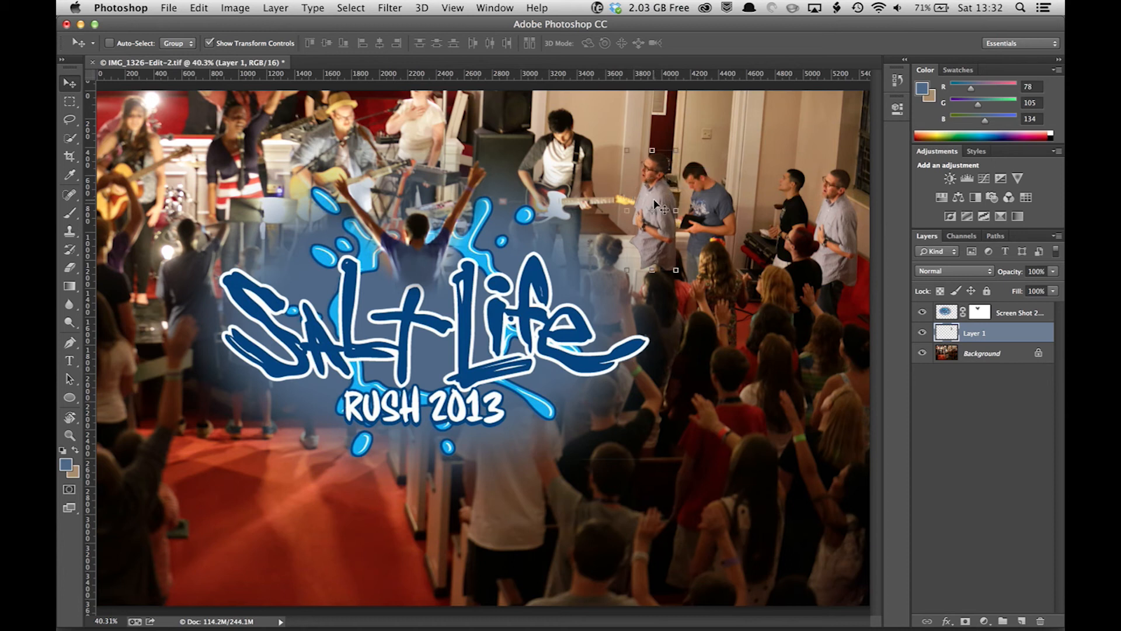
Nudge the copied man slightly to the right with the Move tool.
key("super+equal")
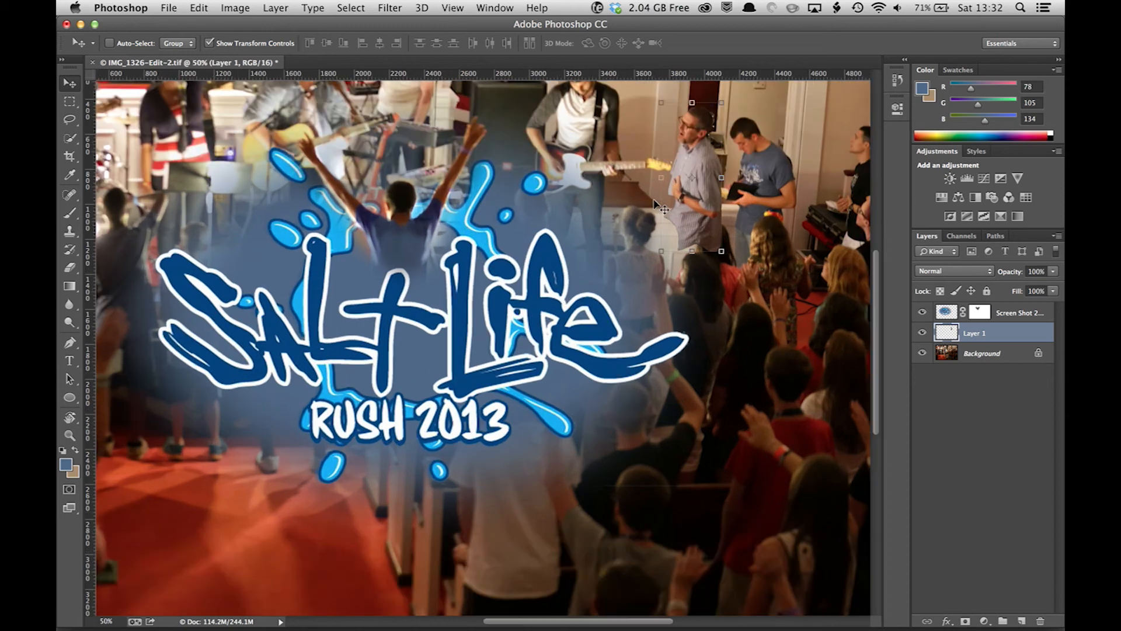
key("super+equal")
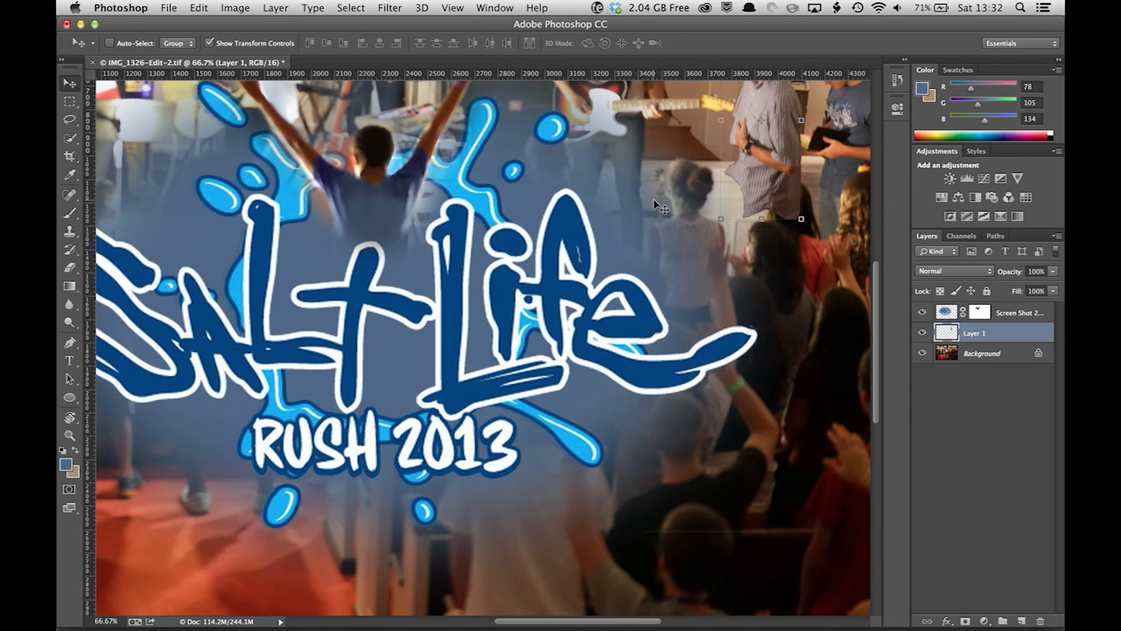
key("Right")
key("Right")
key("Right")
key("Right")
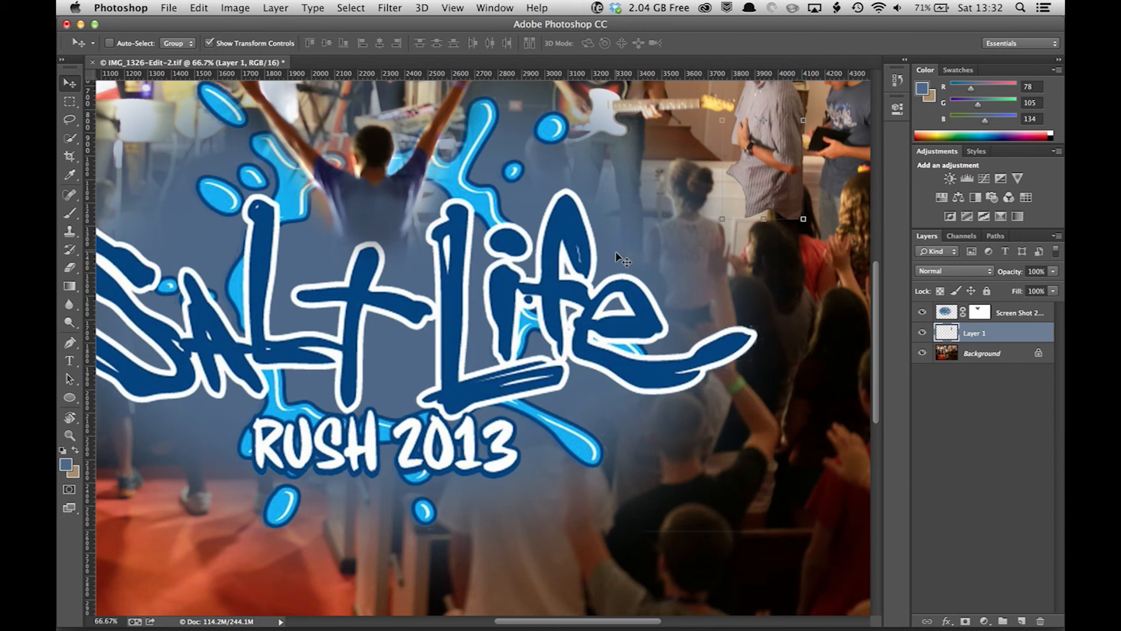
Temporarily hide the copied man and quick-select the white wall below the ledge on the Background layer.
scroll(620, 258, "up", 6)
scroll(620, 258, "right", 2)
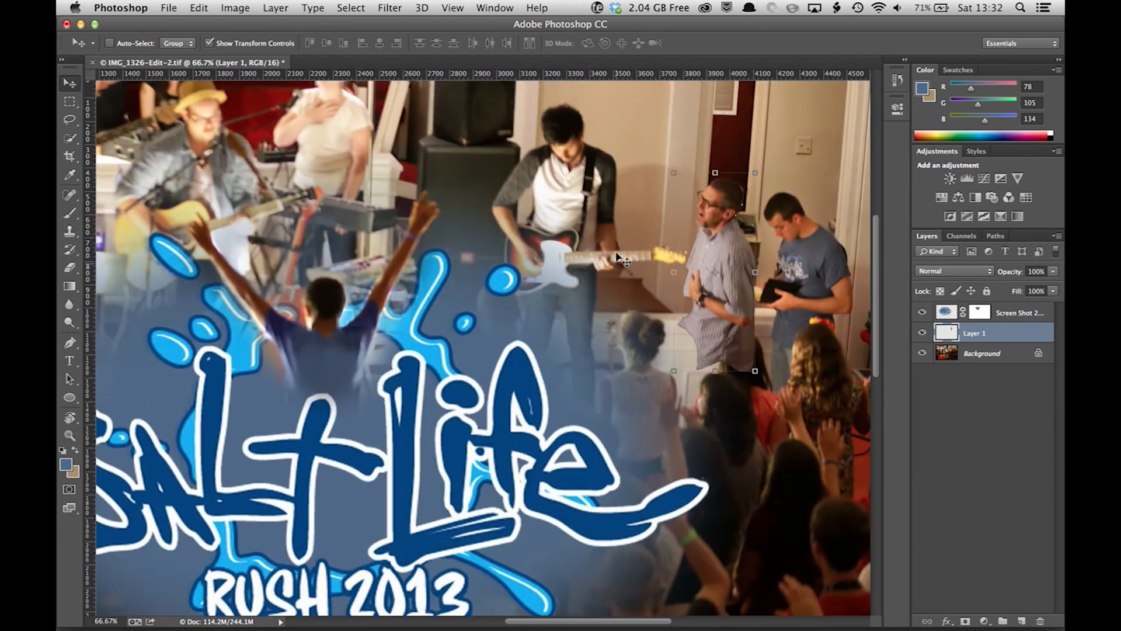
scroll(620, 258, "down", 1)
scroll(620, 258, "right", 1)
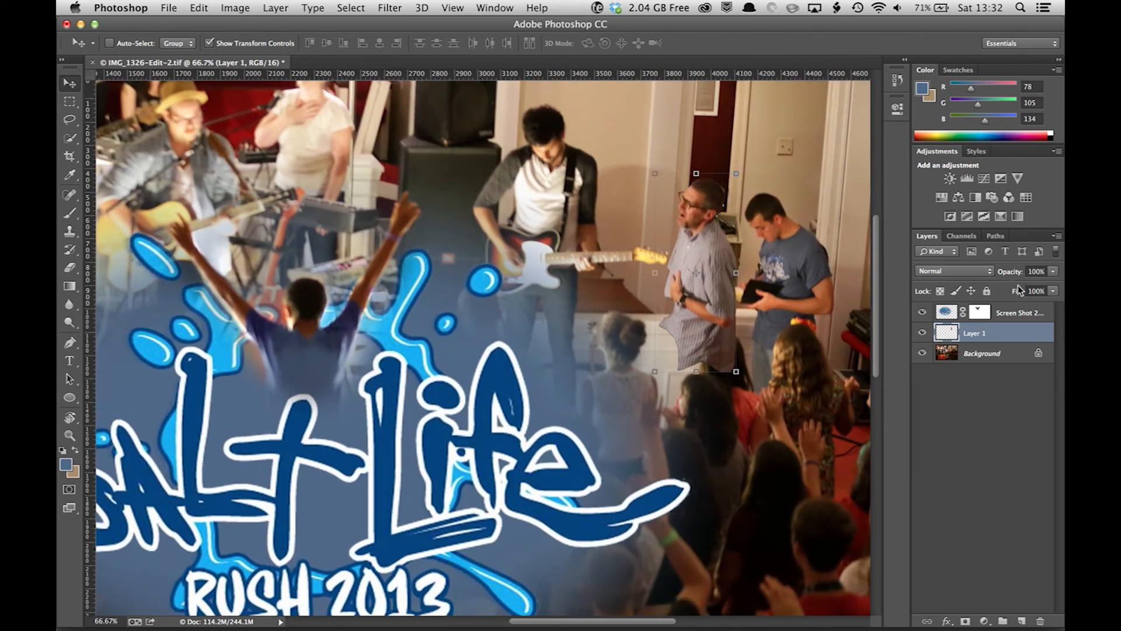
left_click(981, 352)
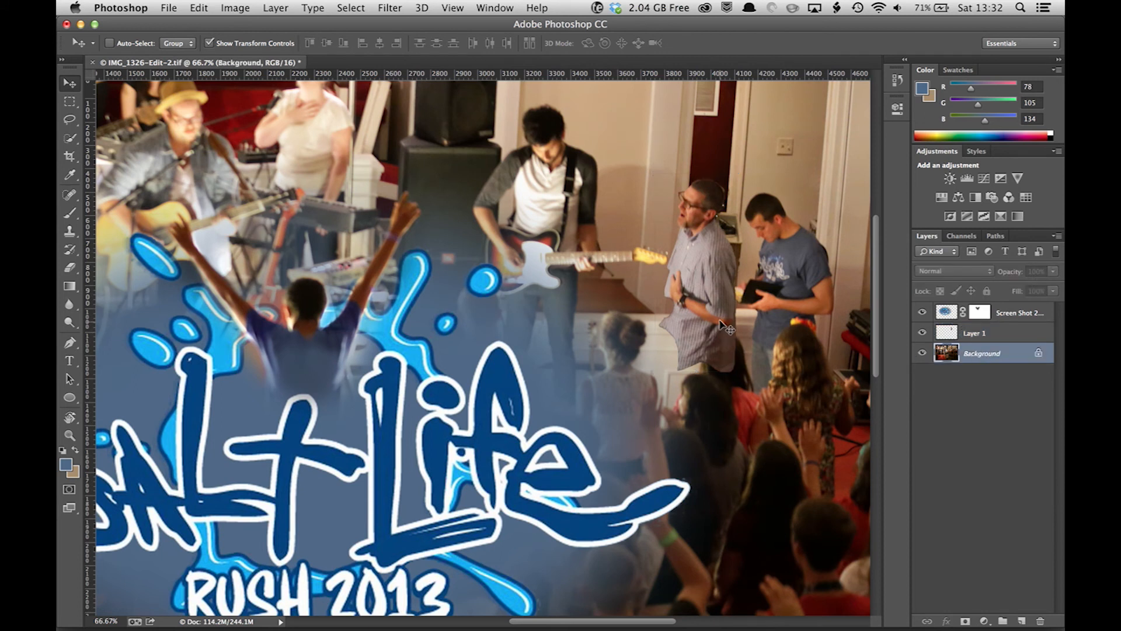
left_click(923, 332)
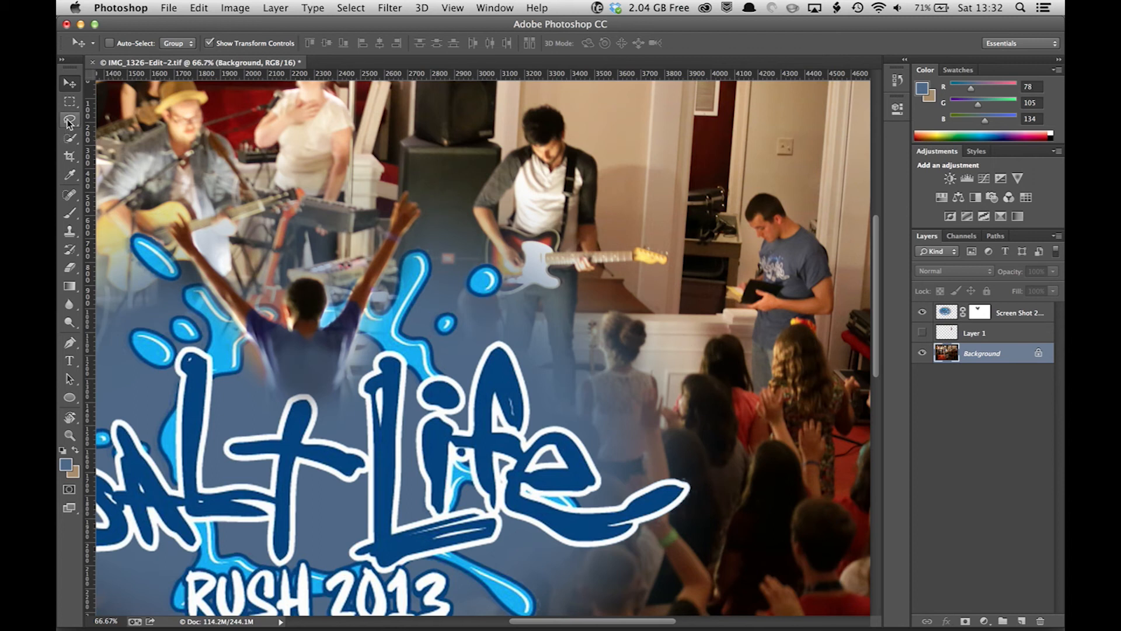
left_click(69, 138)
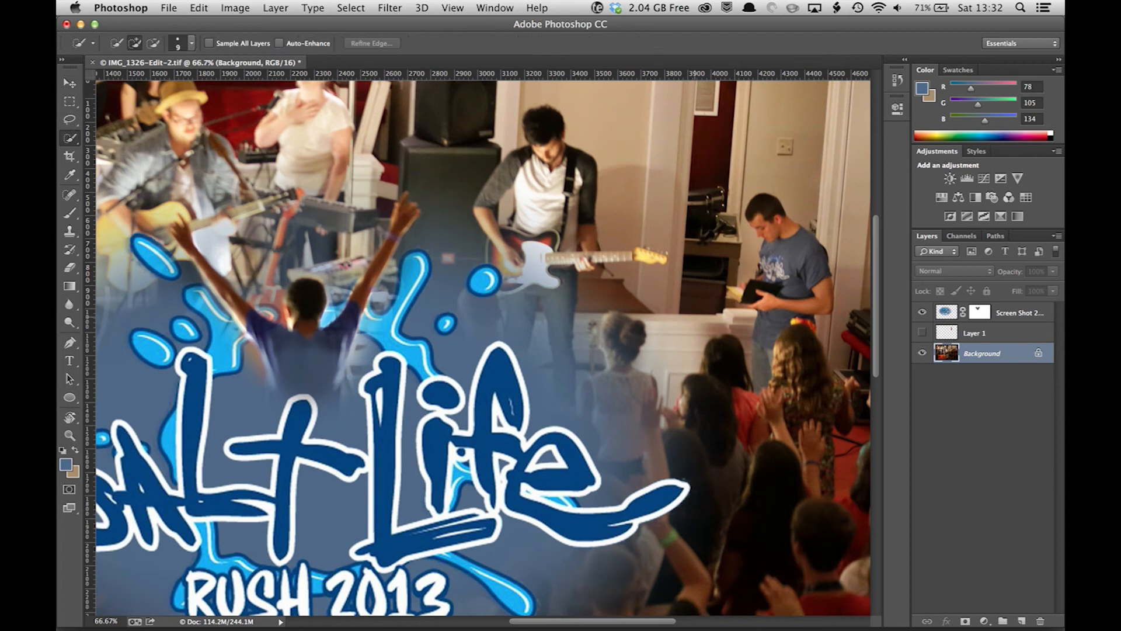
left_click_drag(688, 320, 749, 314)
left_click(923, 333)
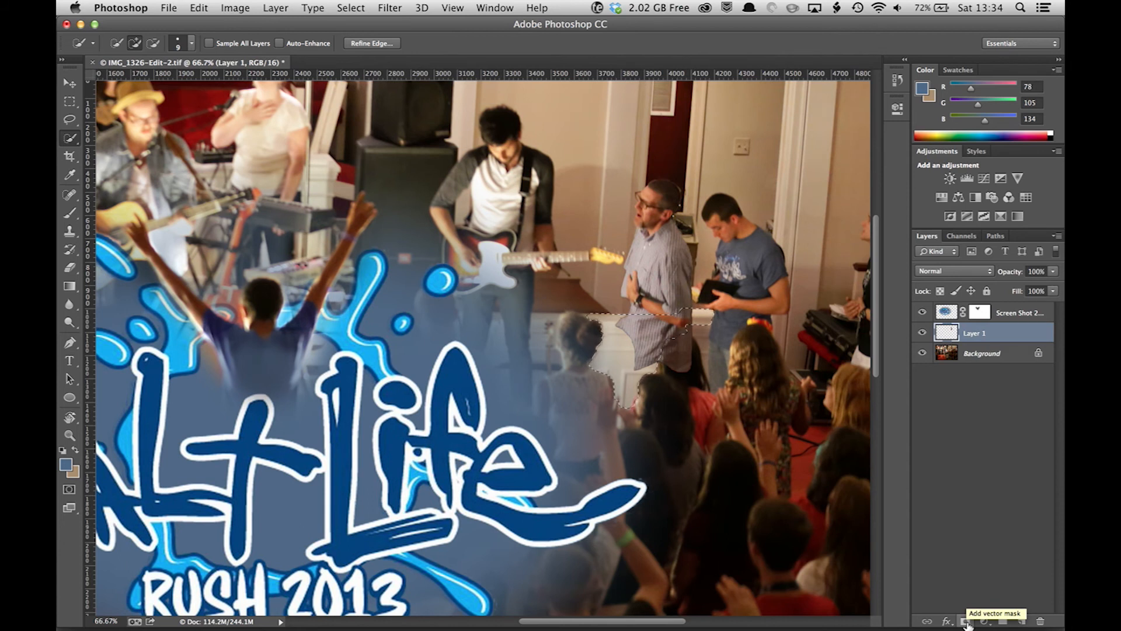
Add an inverted layer mask to the copied man's layer, hiding the part of him inside the wall selection.
left_click(967, 622)
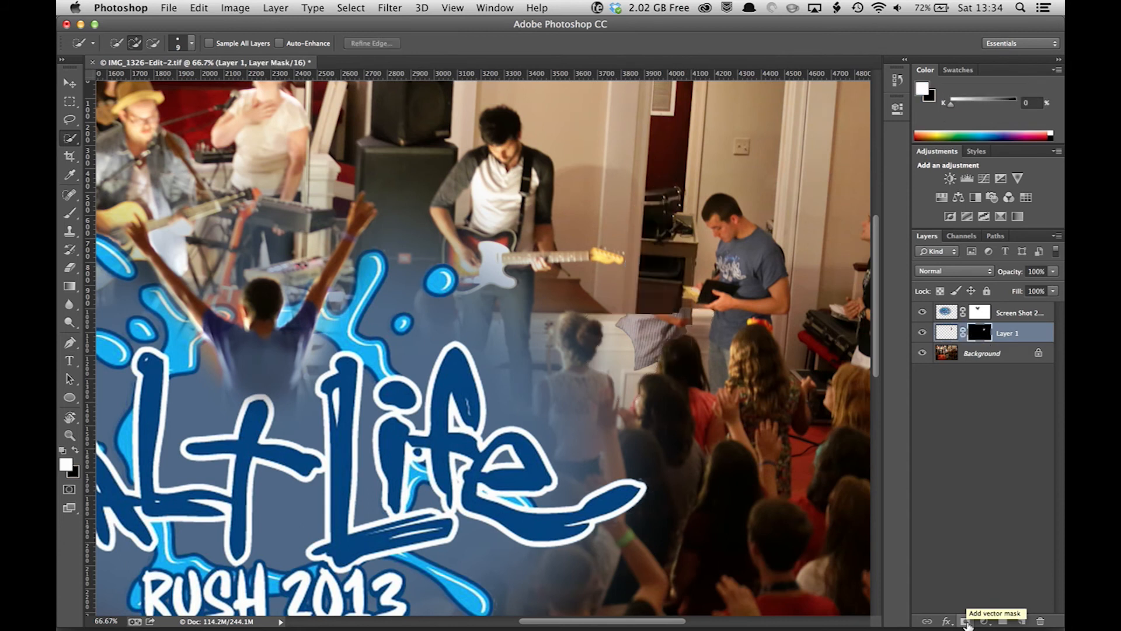
key("super+z")
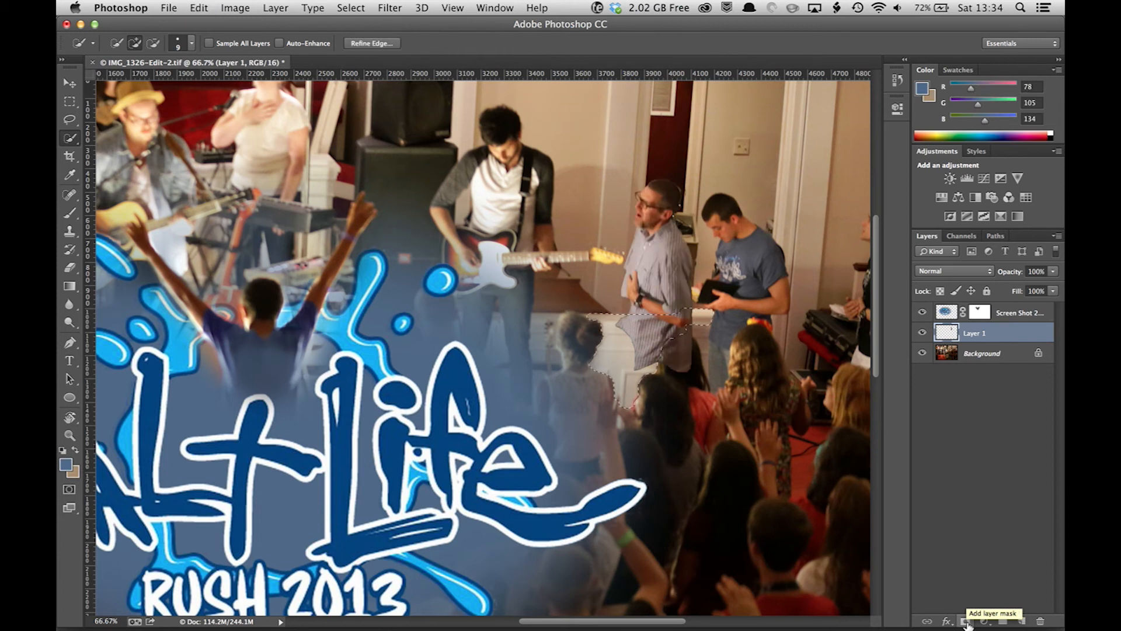
left_click(967, 622)
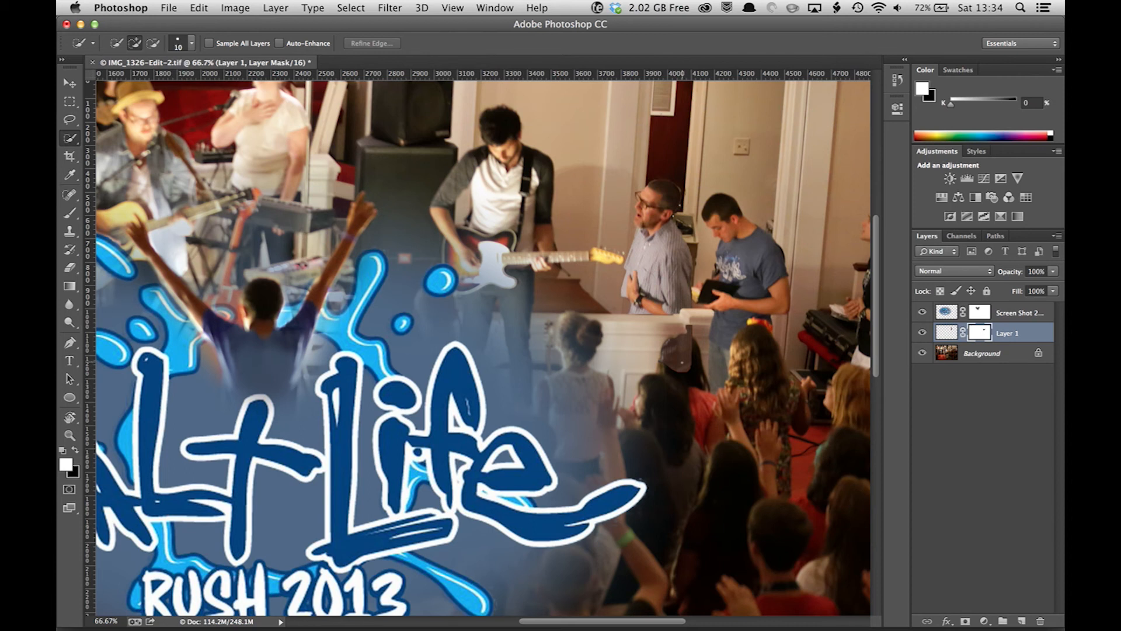
Paint black on the mask with a 125 px Brush at 100% opacity to hide the shirt remnant over the dark-haired girl.
key("bracketright")
key("bracketright")
key("bracketright")
key("bracketright")
key("bracketright")
key("bracketright")
key("bracketright")
key("b")
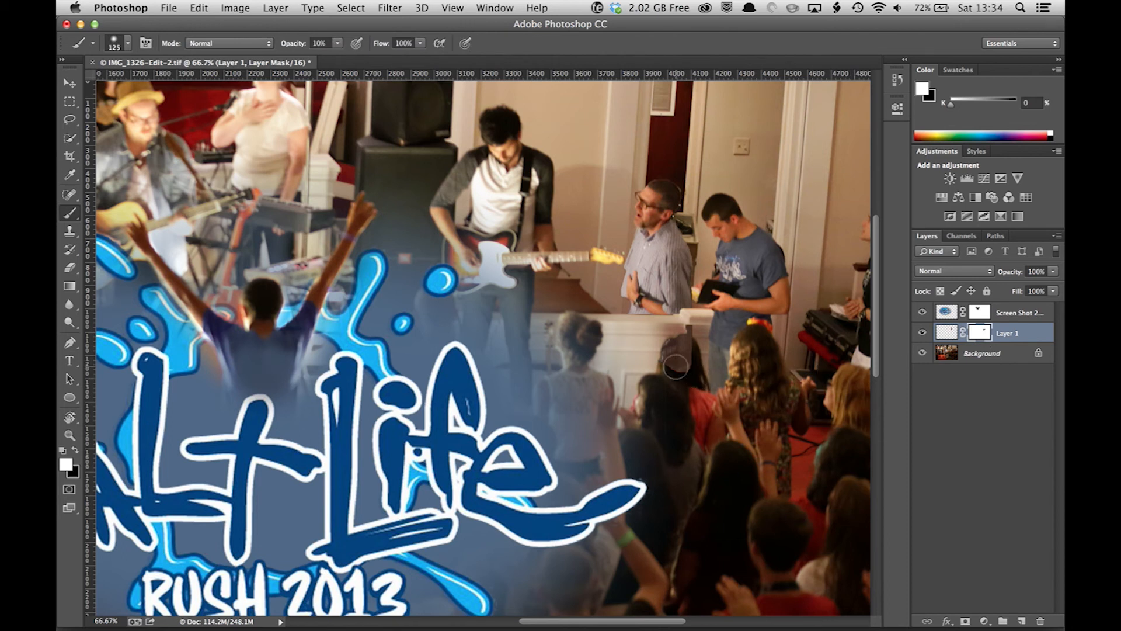
key("x")
mouse_move(676, 366)
left_mouse_down()
mouse_move(694, 336)
mouse_move(676, 352)
left_mouse_up()
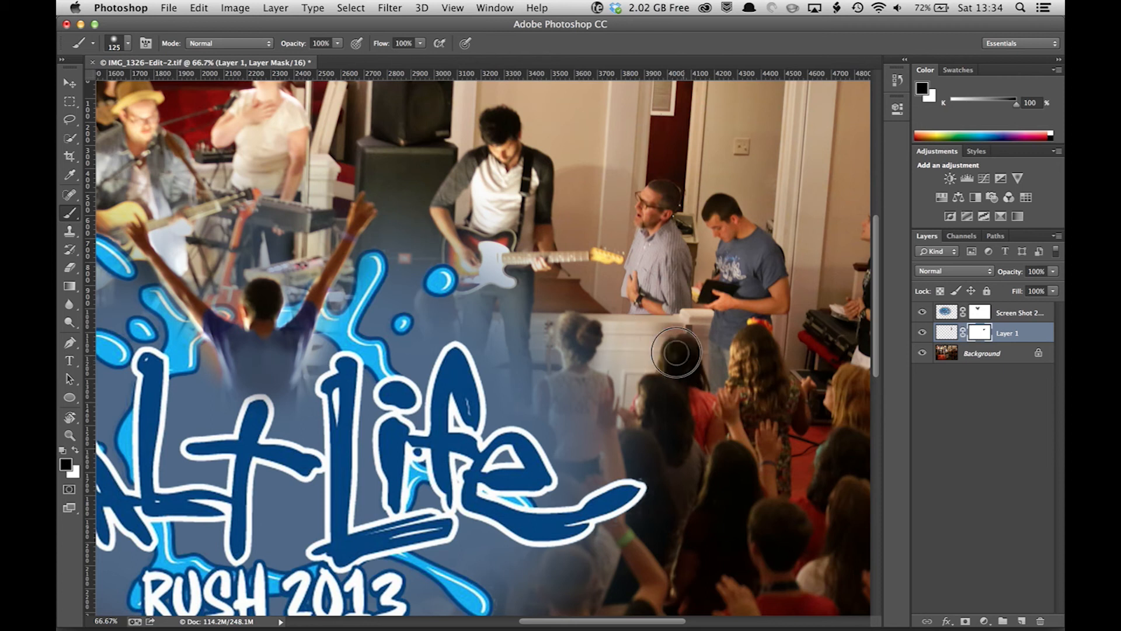
left_click_drag(671, 348, 681, 341)
Touch up the mask along the back of the copied man's head, painting black with a 20 px Brush.
key("super+plus")
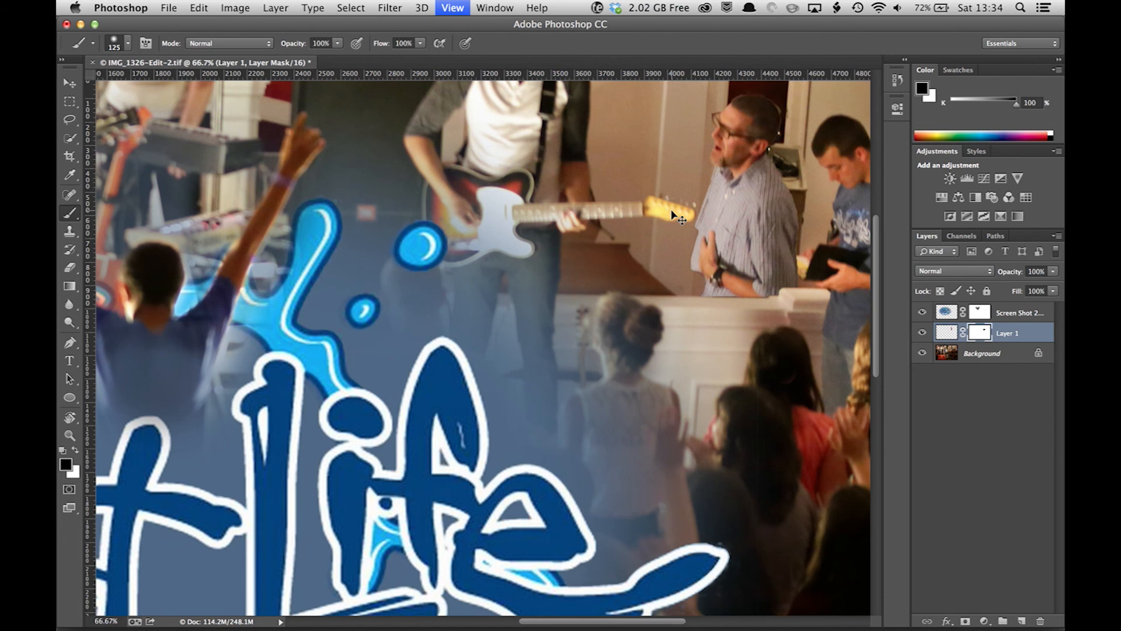
key("super+plus")
scroll(671, 216, "up", 2)
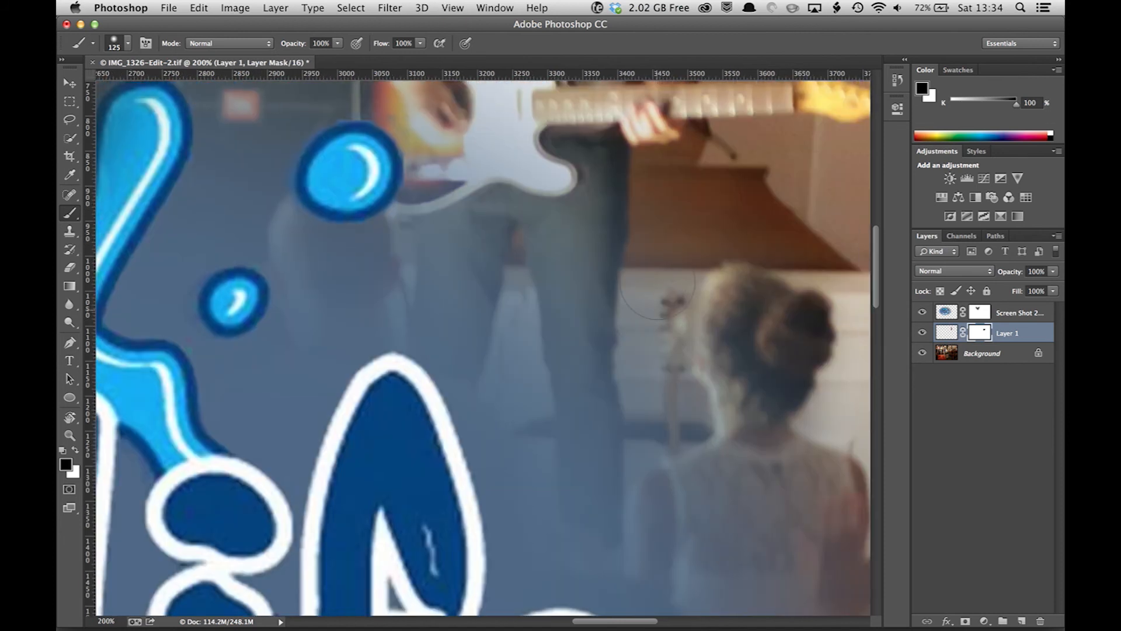
scroll(671, 216, "right", 10)
scroll(657, 282, "up", 5)
scroll(657, 282, "right", 10)
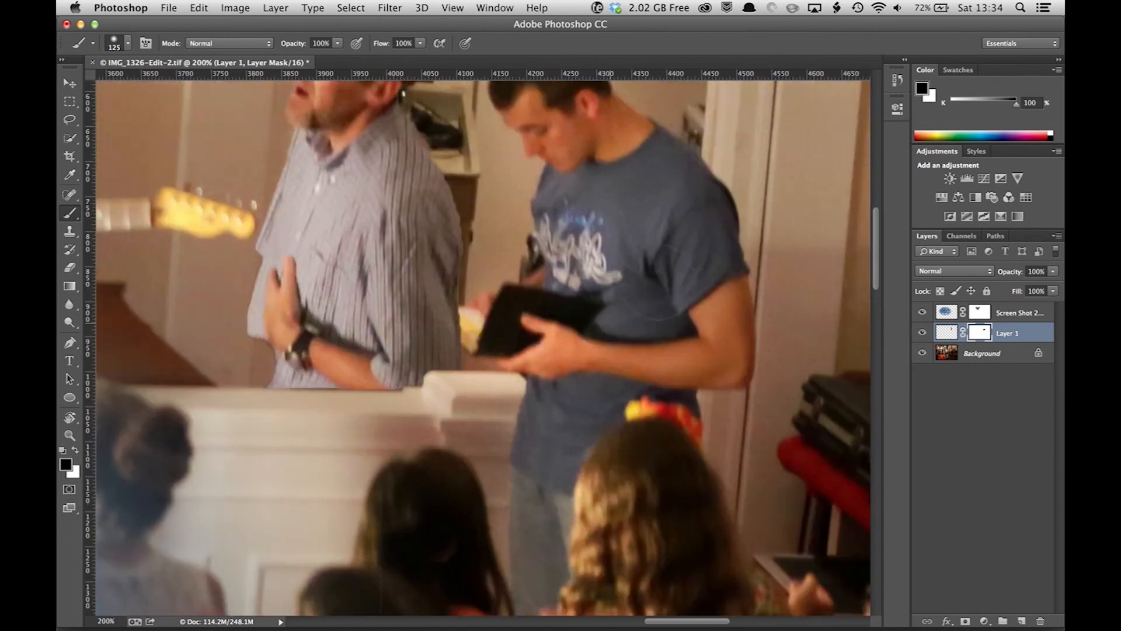
scroll(657, 283, "up", 1)
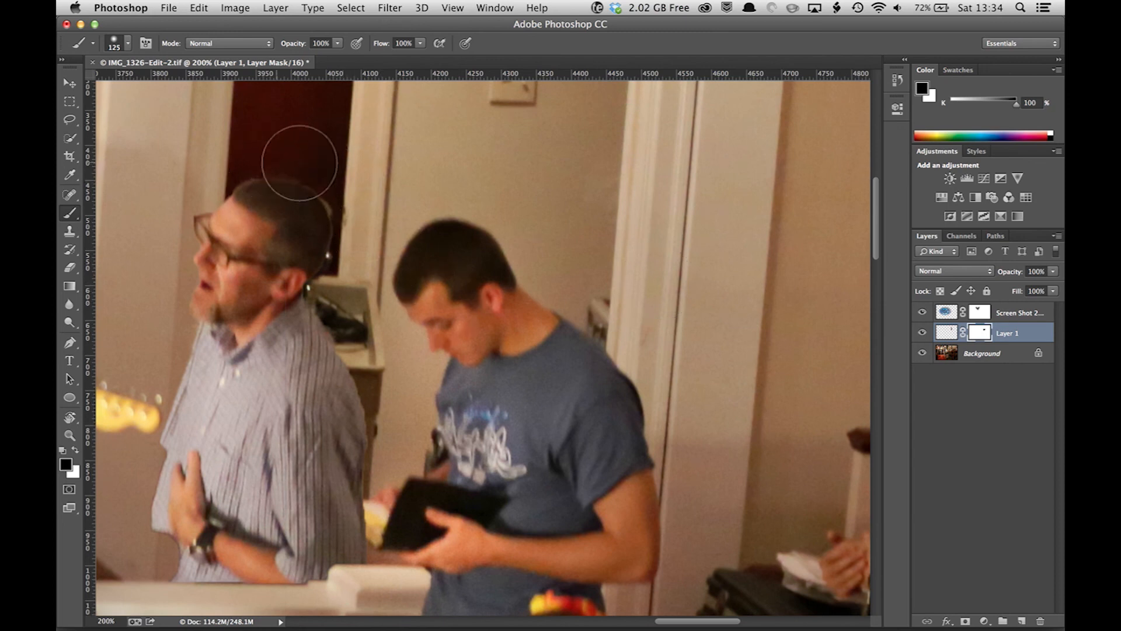
key("bracketleft")
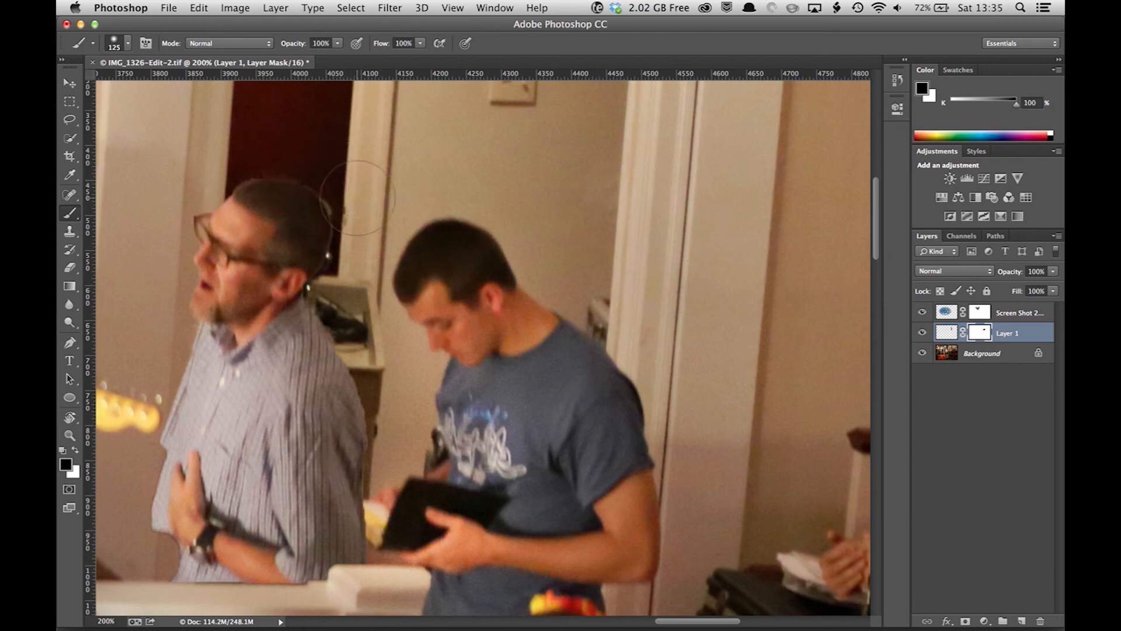
key("bracketleft")
key("bracketleft")
key("bracketleft")
key("bracketleft")
key("bracketleft")
key("bracketleft")
key("bracketleft")
key("bracketleft")
key("bracketleft")
key("bracketleft")
key("bracketleft")
mouse_move(329, 198)
left_mouse_down()
mouse_move(334, 222)
mouse_move(328, 204)
left_mouse_up()
mouse_move(337, 211)
left_mouse_down()
mouse_move(292, 174)
mouse_move(246, 177)
mouse_move(297, 177)
mouse_move(327, 200)
left_mouse_up()
Switch the 20 px mask Brush to white at 90% opacity.
key("9")
key("x")
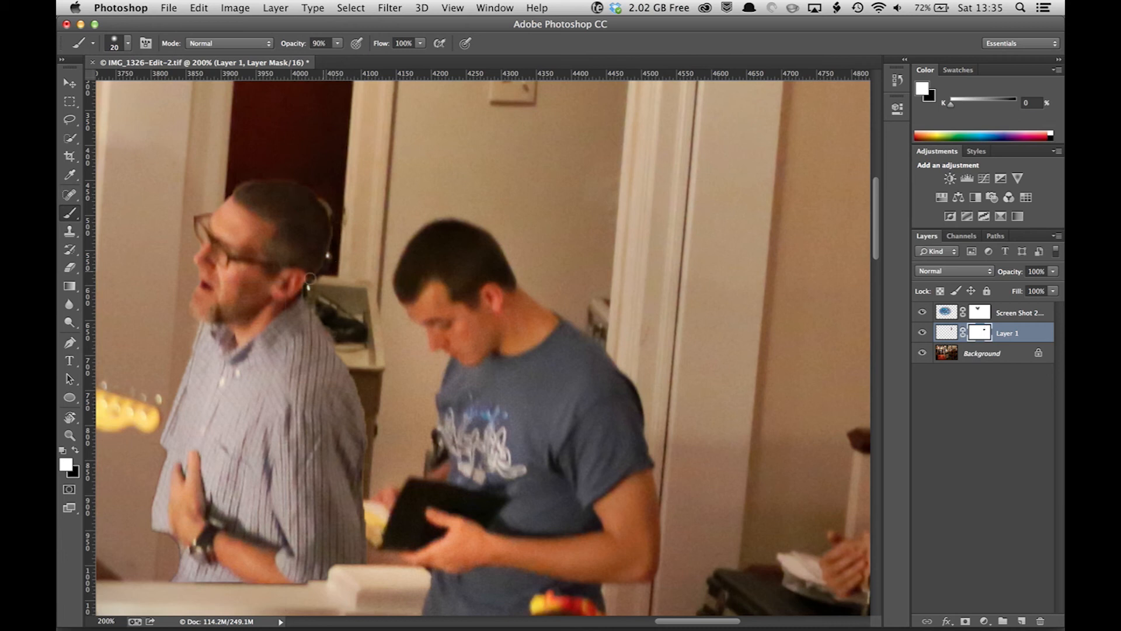
Rebuild the missing front hem of the copied man's shirt with a 60 px Clone Stamp, sampling the shirt's upper front edge on Layer 1.
scroll(280, 293, "down", 3)
scroll(280, 292, "left", 3)
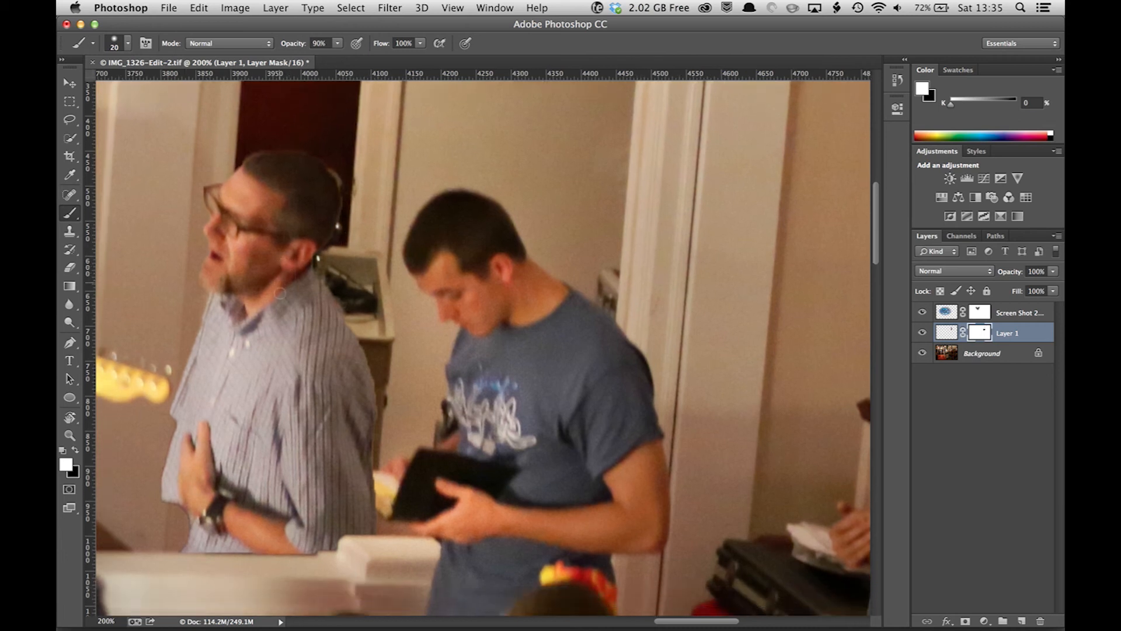
scroll(272, 314, "down", 3)
scroll(272, 315, "left", 1)
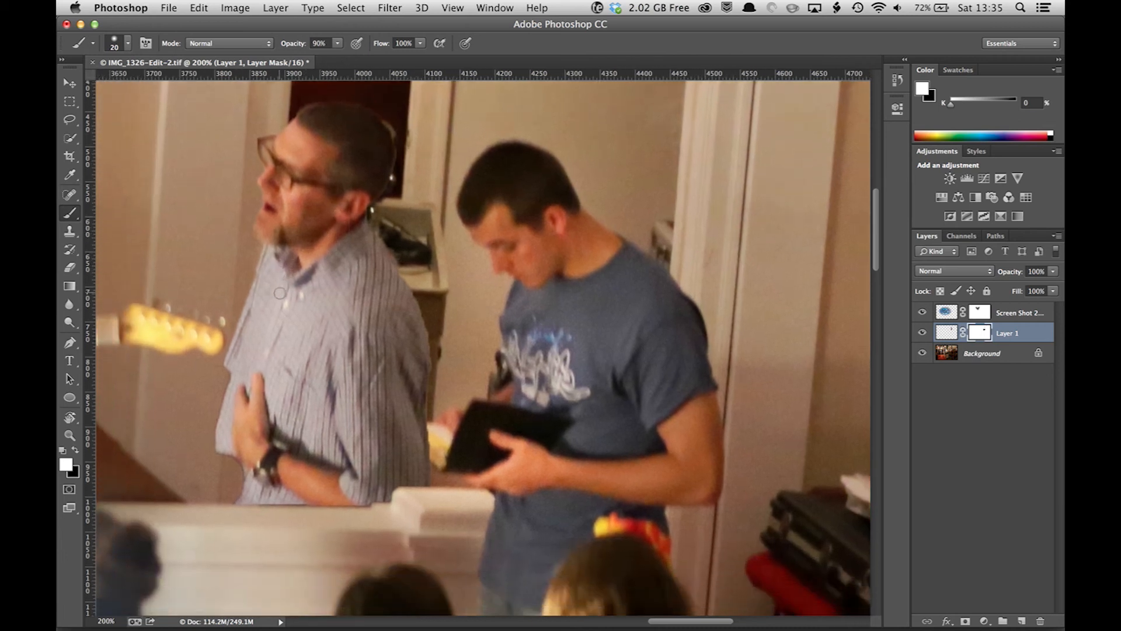
scroll(272, 314, "down", 4)
scroll(272, 314, "left", 4)
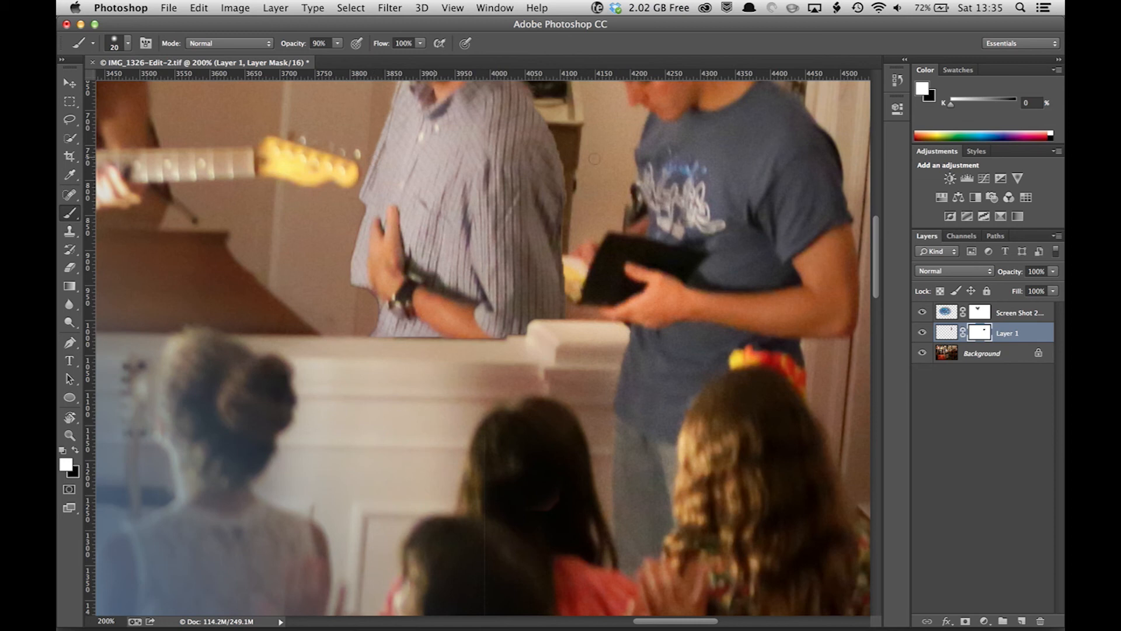
left_click(946, 333)
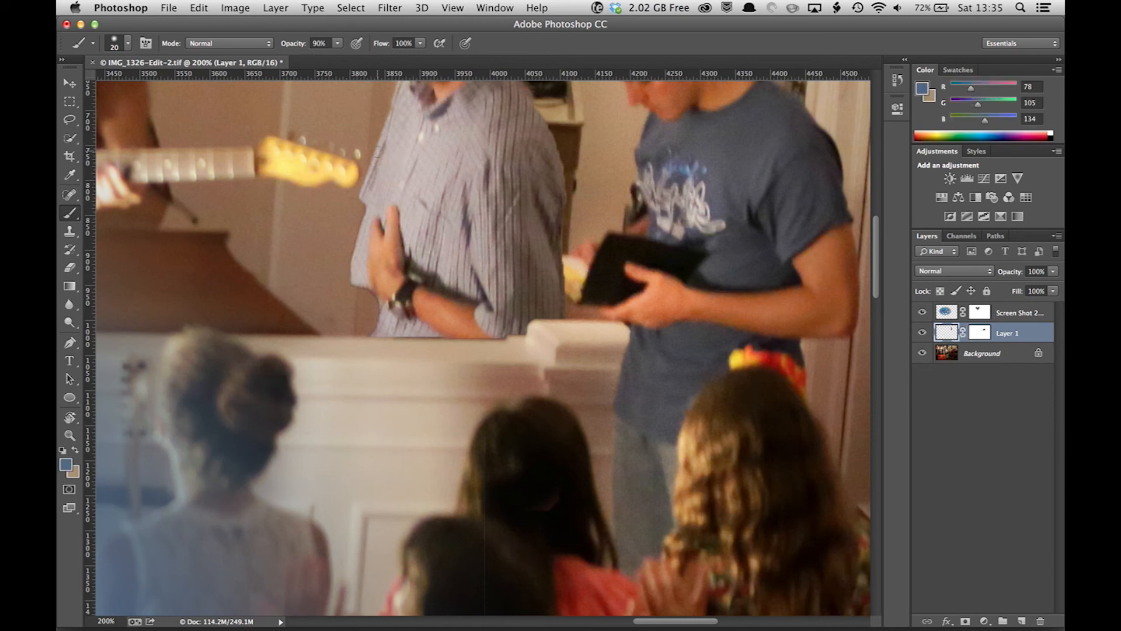
key("s")
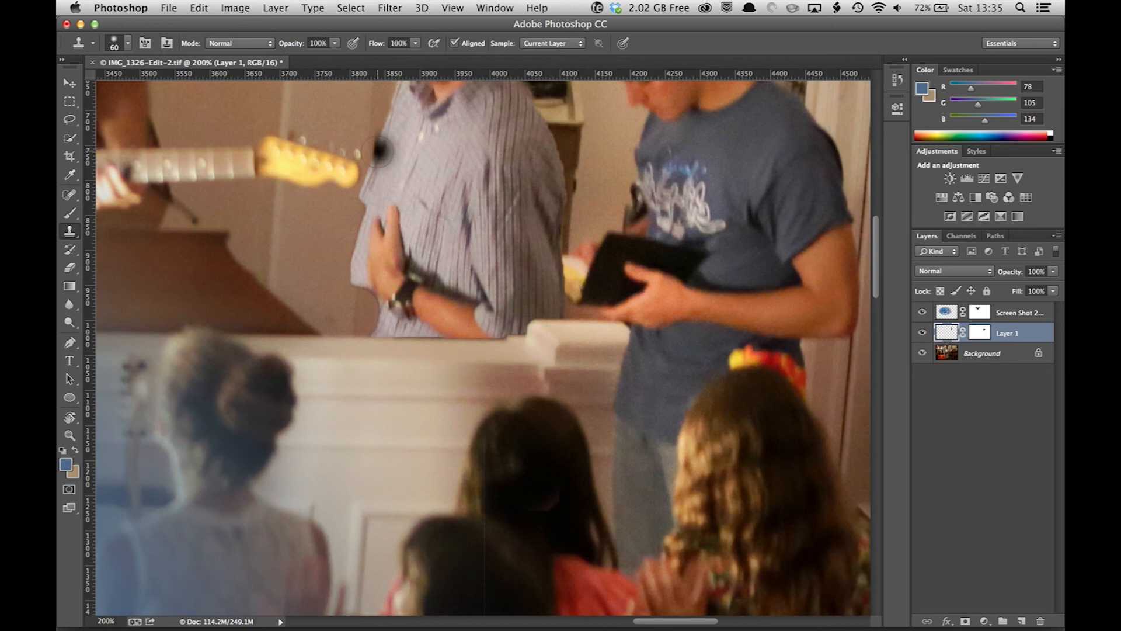
left_click(381, 150, "alt")
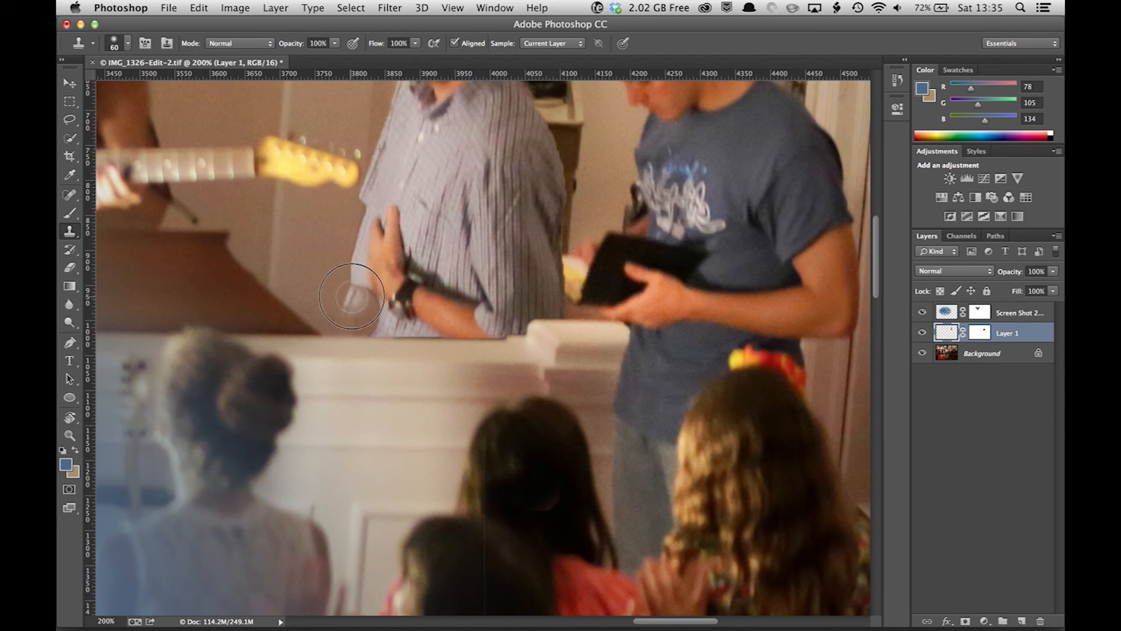
mouse_move(366, 299)
left_mouse_down()
mouse_move(371, 333)
mouse_move(353, 325)
mouse_move(369, 309)
mouse_move(368, 283)
mouse_move(360, 304)
mouse_move(372, 274)
mouse_move(361, 304)
left_mouse_up()
mouse_move(361, 305)
left_mouse_down()
mouse_move(344, 348)
mouse_move(382, 343)
left_mouse_up()
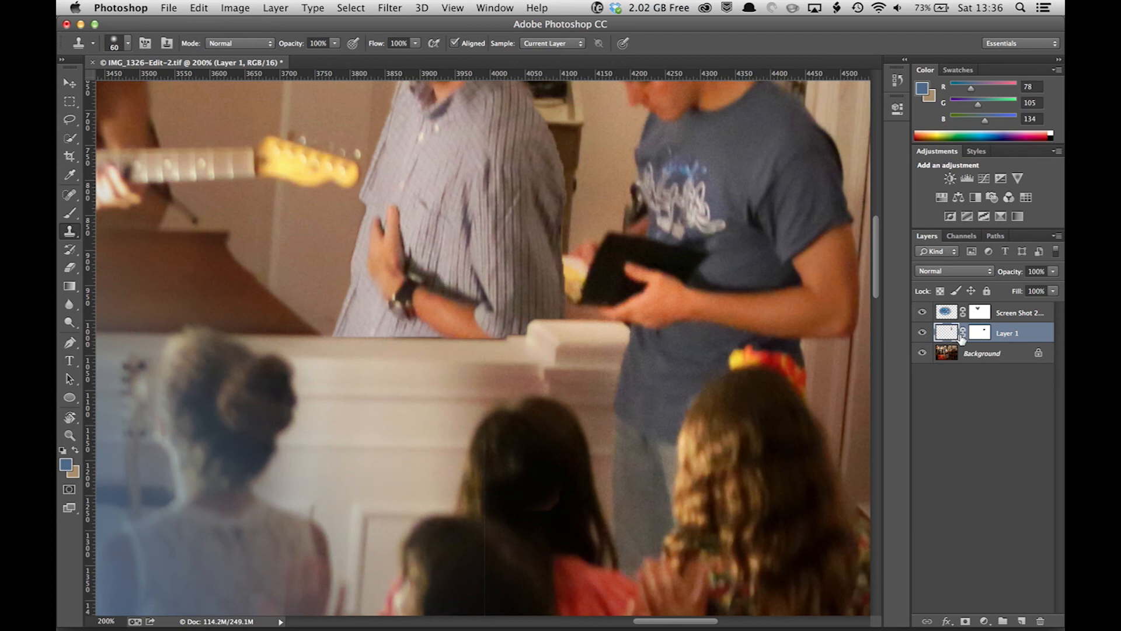
left_click(422, 301)
Paint black on Layer 1's mask with a 20 px Brush, raised to 100% opacity, to uncover the yellow object beside the black book.
key("b")
left_click(984, 338)
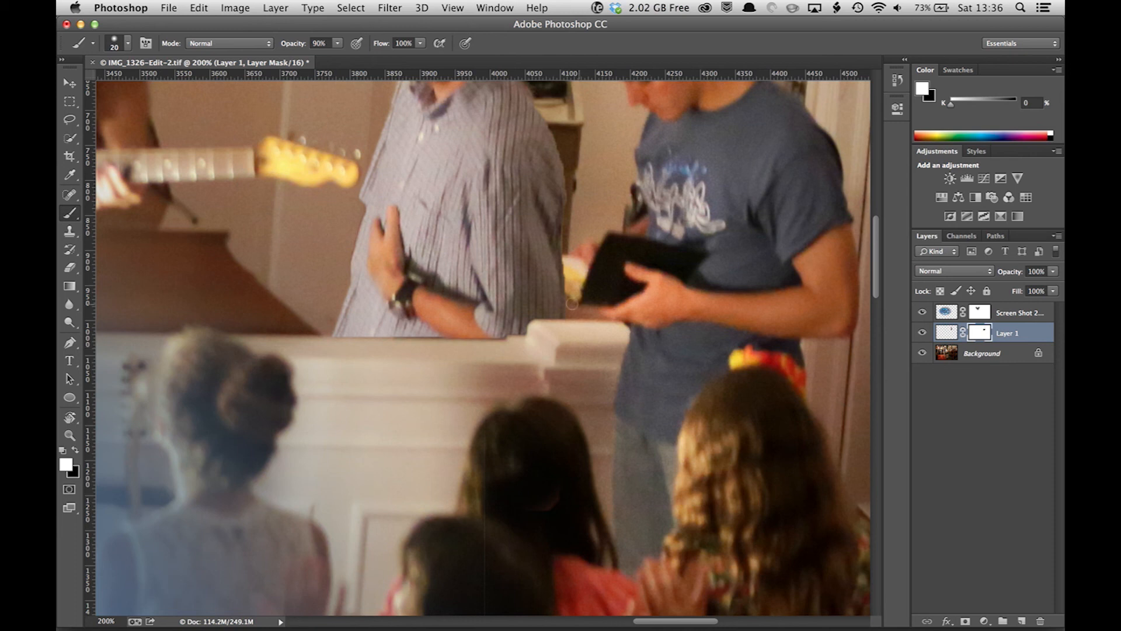
key("x")
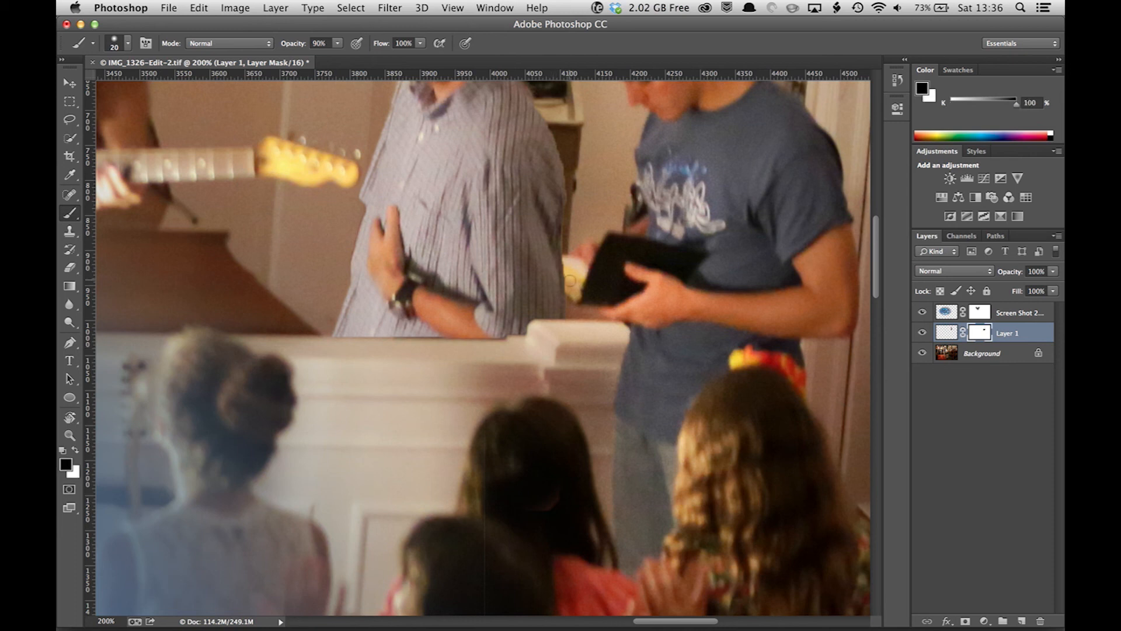
mouse_move(569, 281)
left_mouse_down()
mouse_move(558, 270)
mouse_move(567, 285)
left_mouse_up()
key("0")
mouse_move(561, 281)
left_mouse_down()
mouse_move(550, 248)
mouse_move(571, 261)
mouse_move(555, 270)
mouse_move(536, 256)
mouse_move(563, 288)
mouse_move(529, 264)
mouse_move(559, 260)
mouse_move(540, 257)
left_mouse_up()
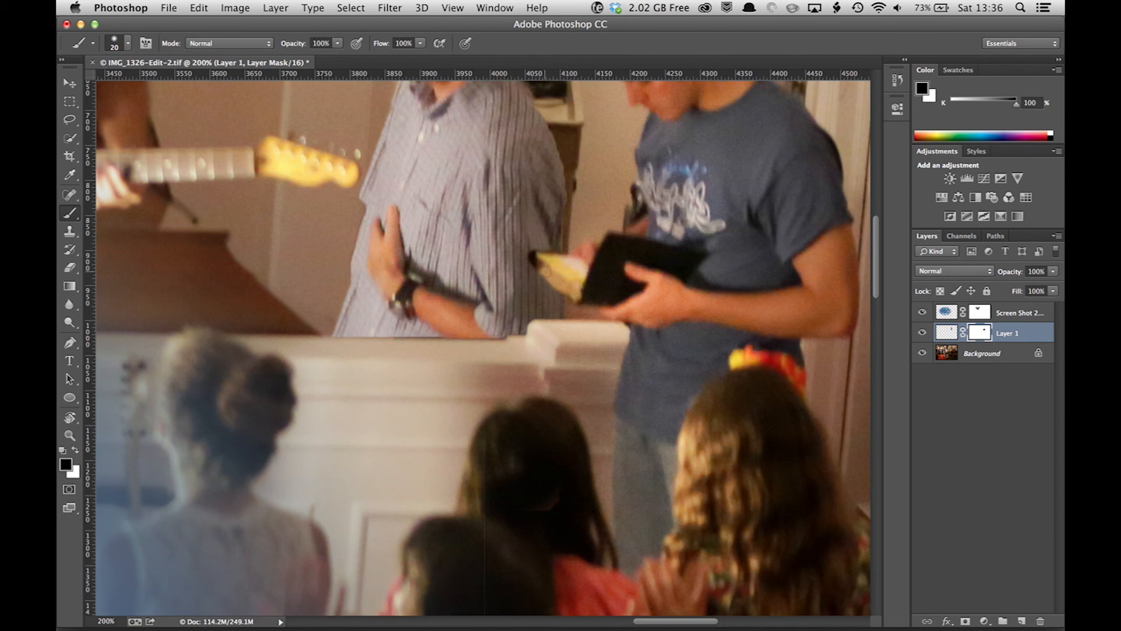
Save the composite and switch to Lightroom to view it with the photo info overlay hidden.
key("super+0")
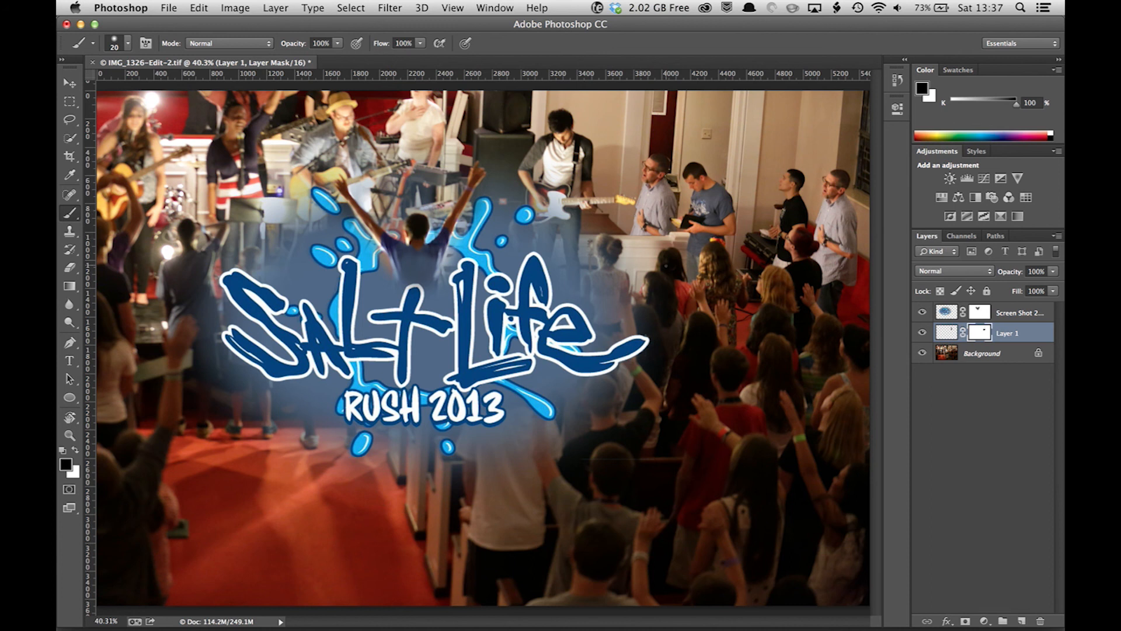
key("super+s")
left_click(81, 24)
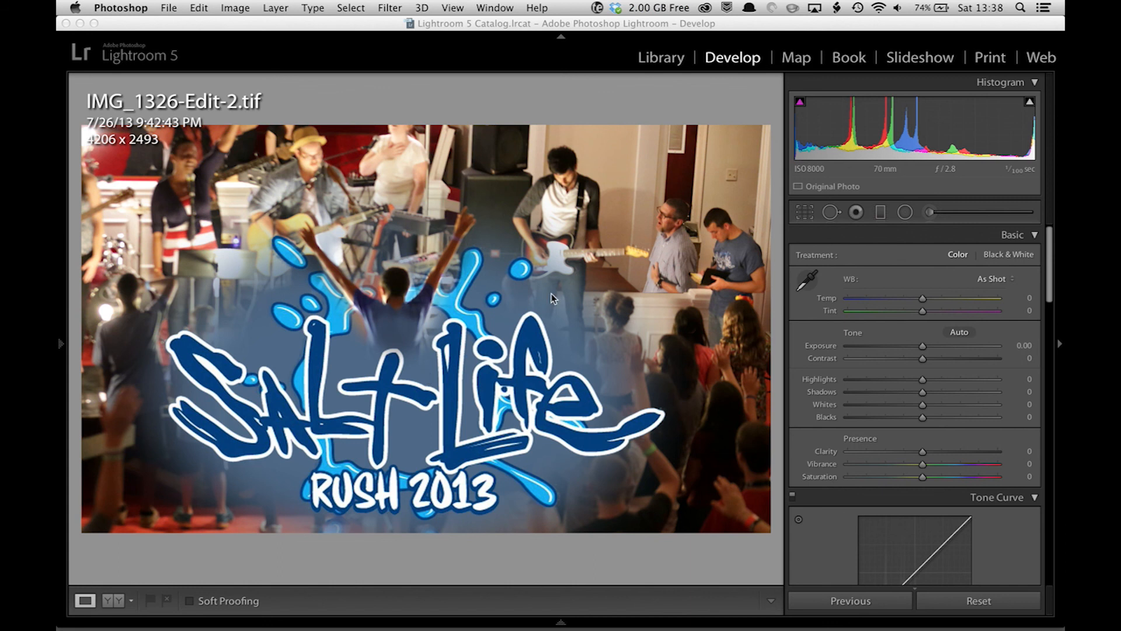
left_click(492, 39)
key("super+i")
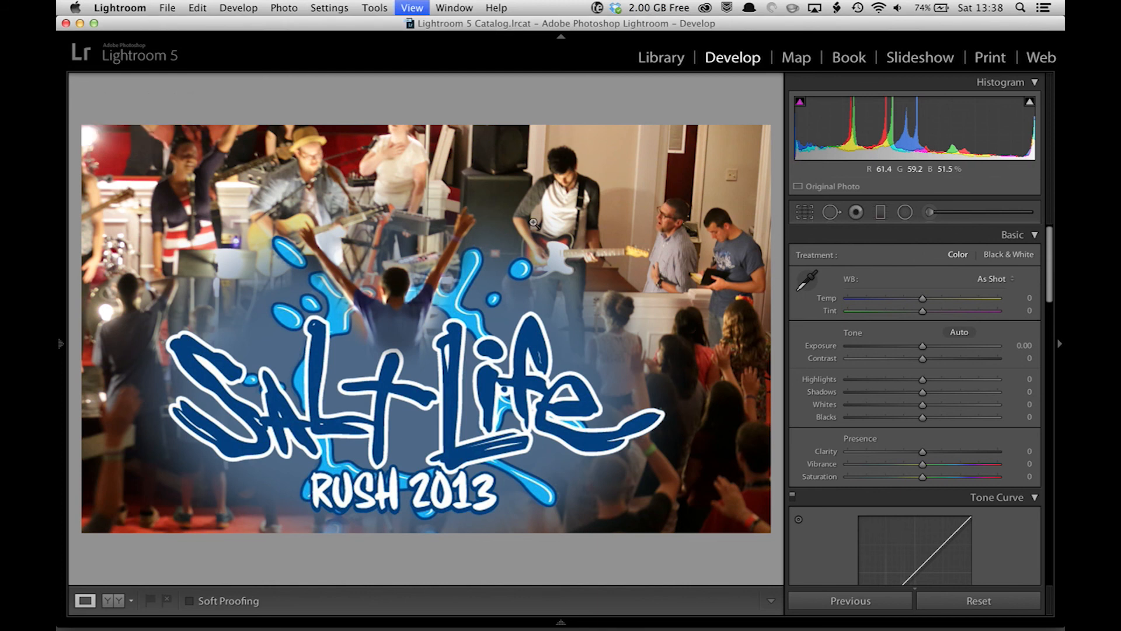
Open the original IMG_1326 photo from the Library grid in the Develop module and hide its info overlay for comparison.
key("g")
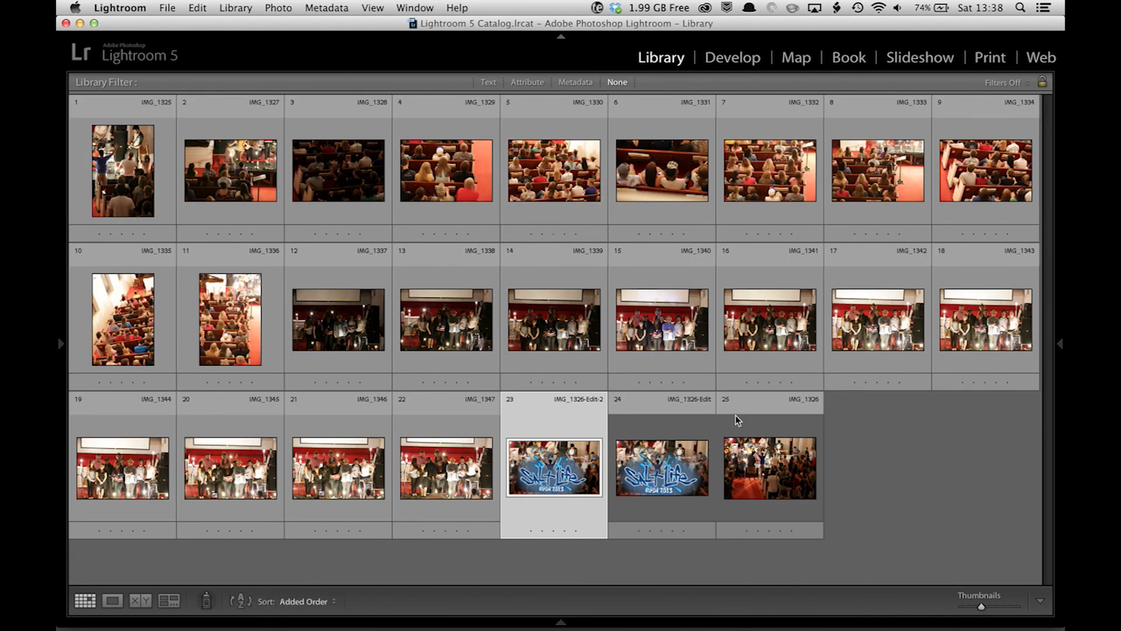
double_click(773, 475)
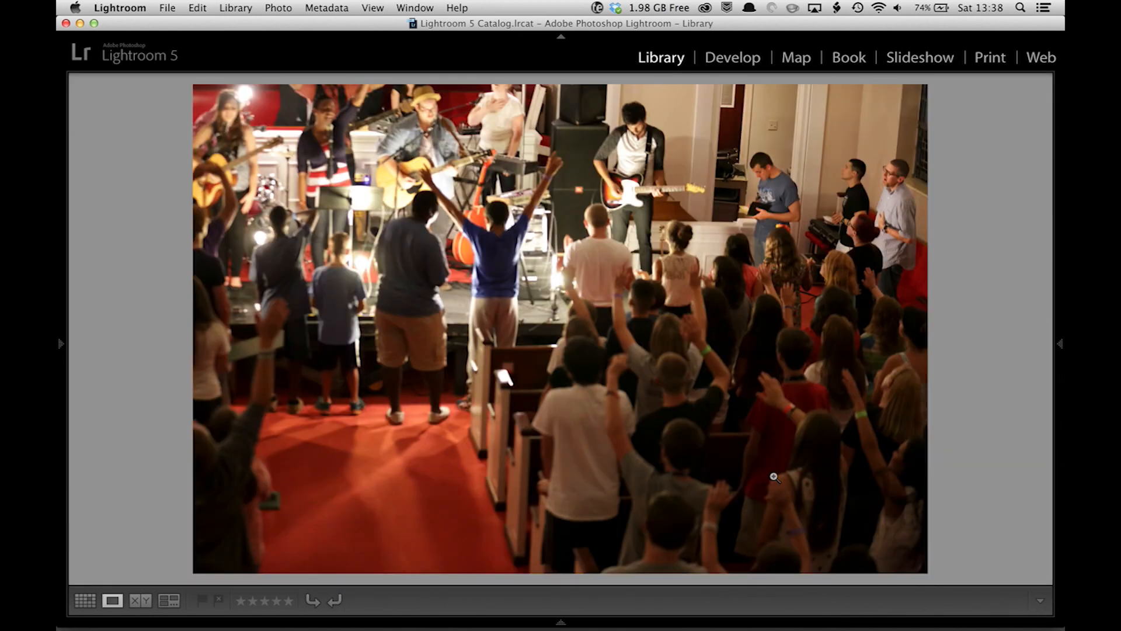
key("d")
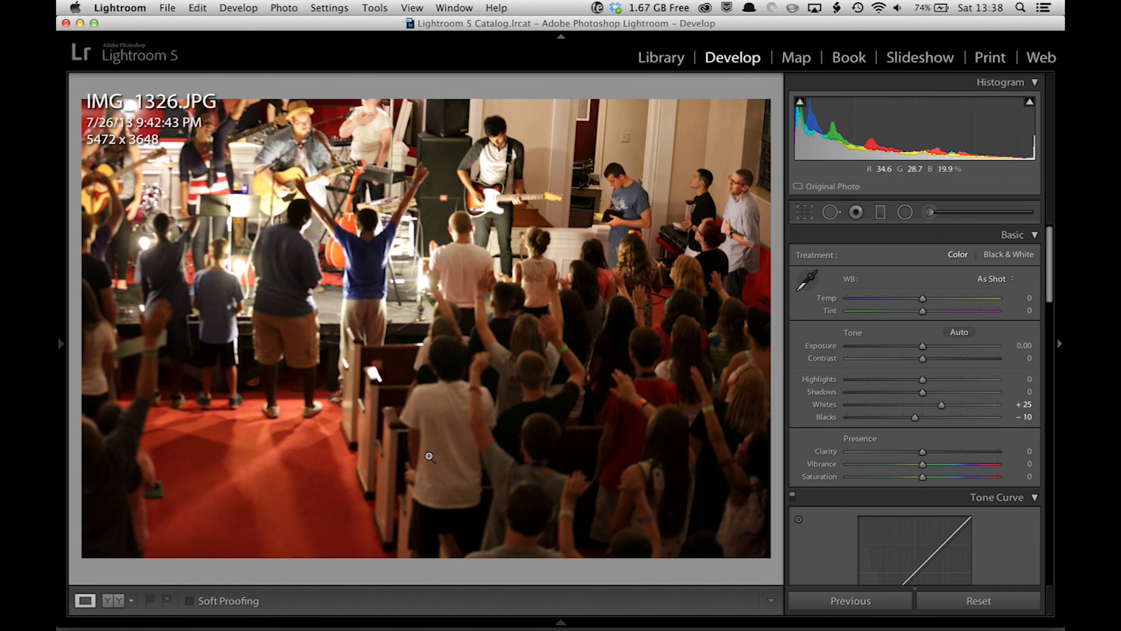
key("super+i")
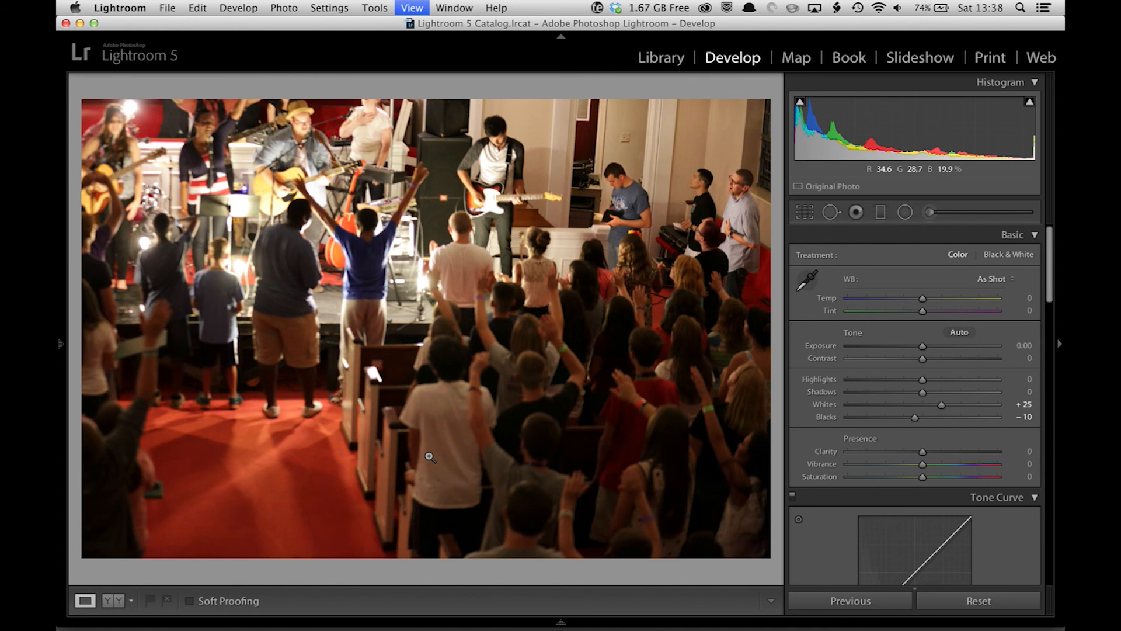
key("Tab")
Return to the Library grid and select the IMG_1326-Edit-2 composite.
key("g")
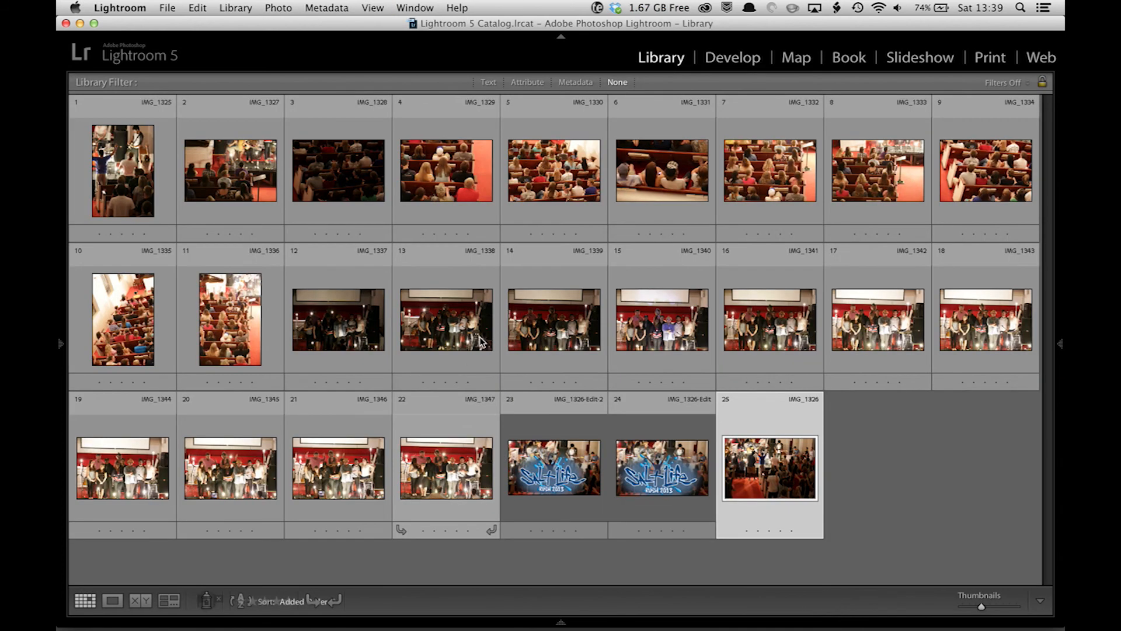
double_click(566, 474)
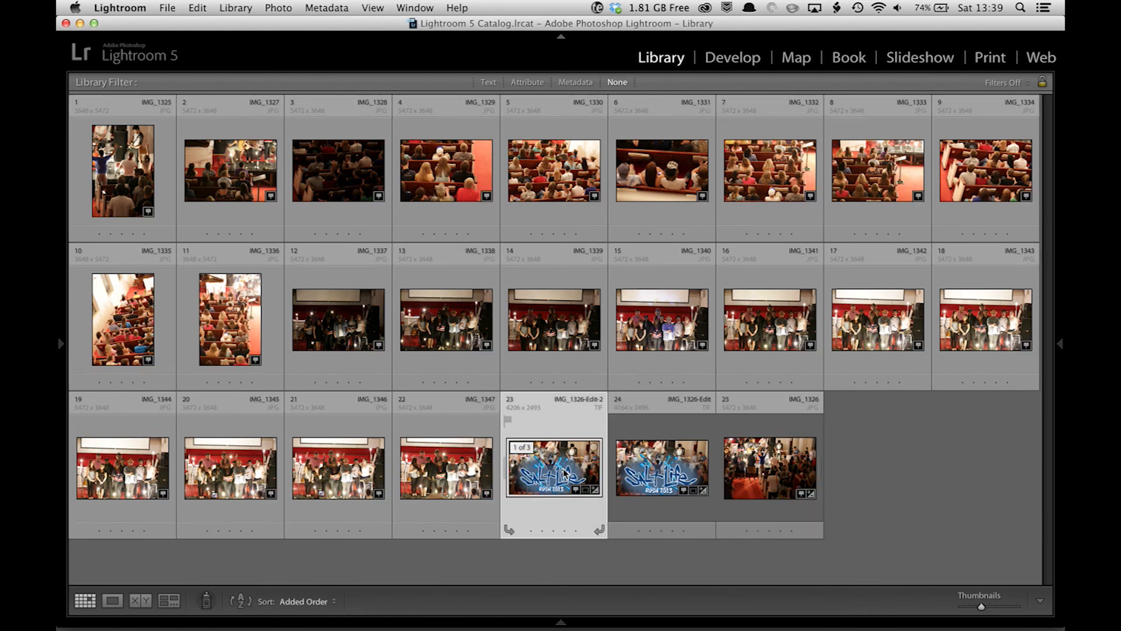